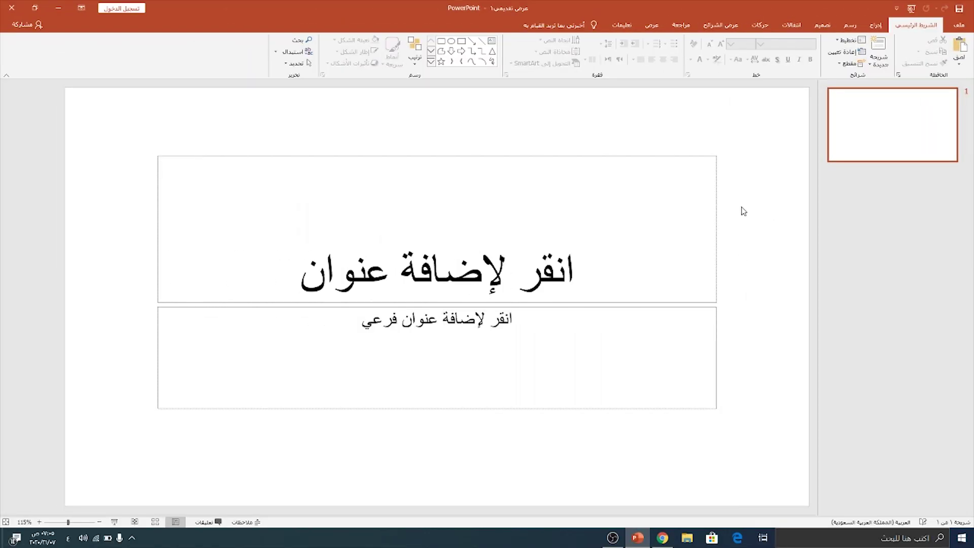
# Switch the slide to a blank layout and draw a tall rectangle strip flush with its left edge
pyautogui.rightClick(744, 212)
pyautogui.moveTo(711, 241)
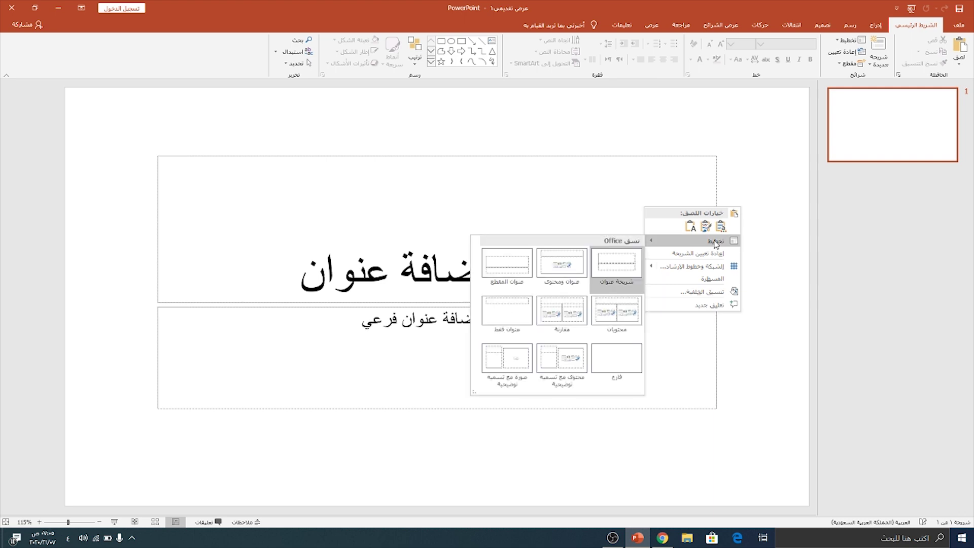
pyautogui.click(617, 364)
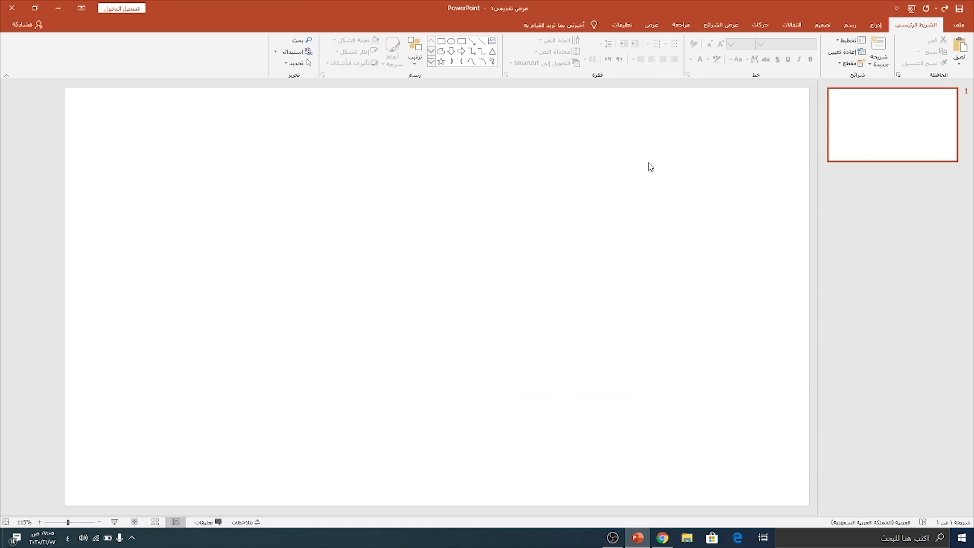
pyautogui.click(876, 25)
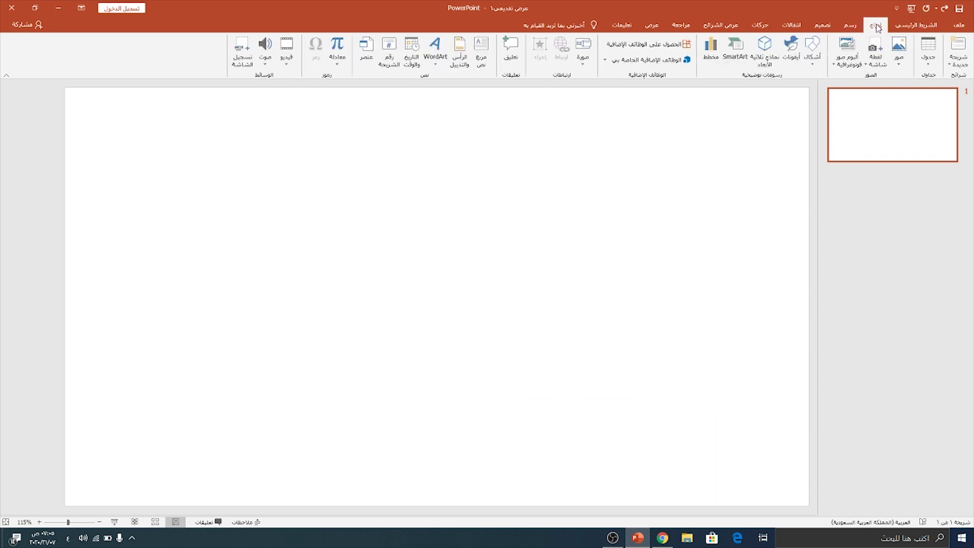
pyautogui.click(814, 61)
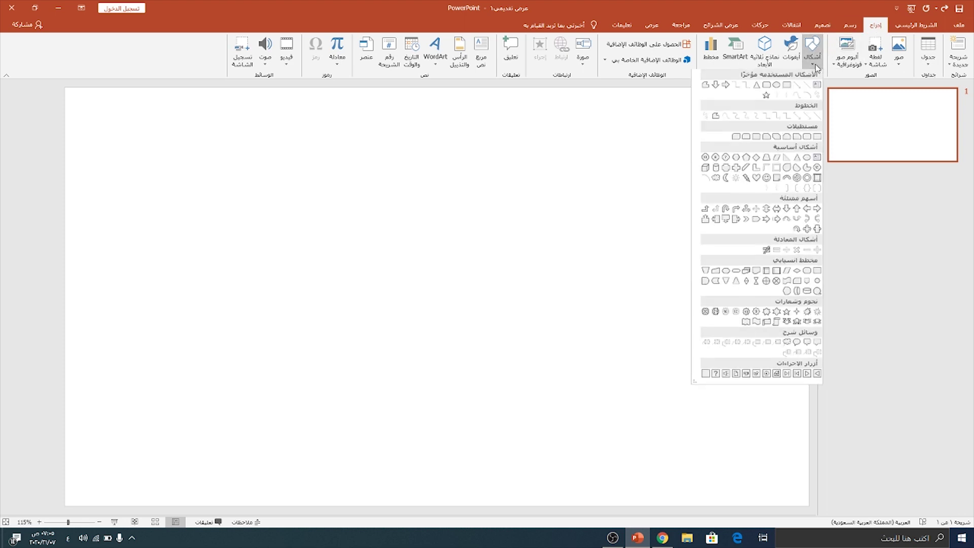
pyautogui.click(787, 87)
pyautogui.moveTo(92, 87); pyautogui.dragTo(163, 504)
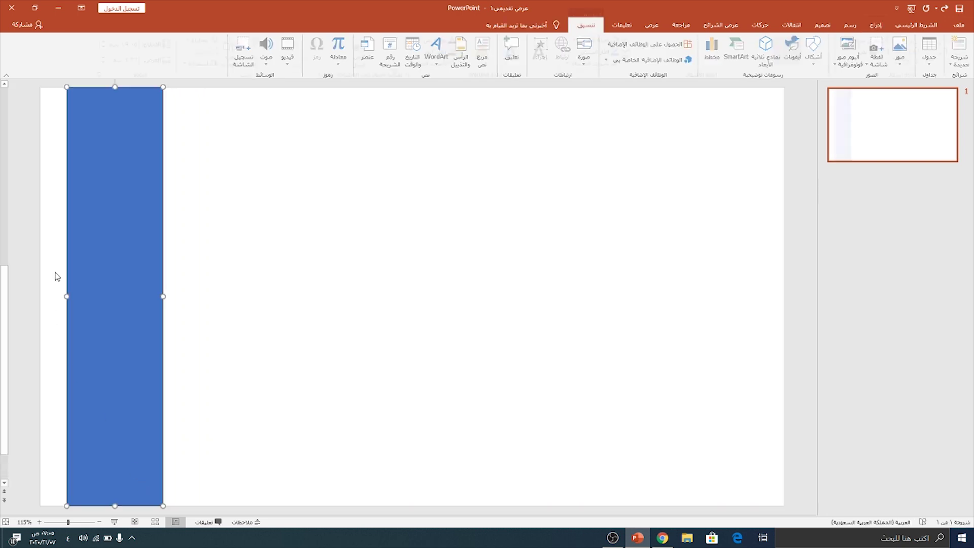
pyautogui.moveTo(92, 259); pyautogui.dragTo(72, 261)
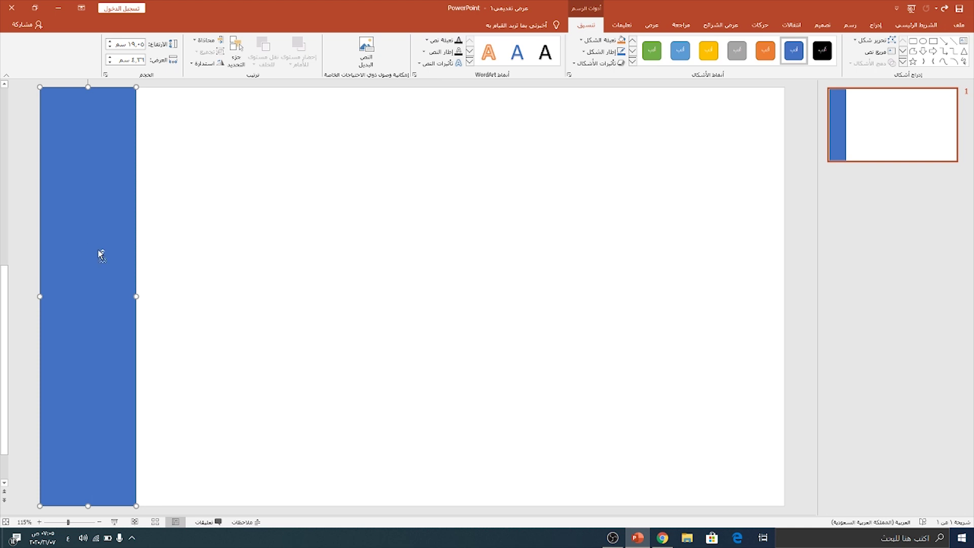
# Duplicate the strip into adjoining copies across the slide's left side
pyautogui.moveTo(100, 255); pyautogui.dragTo(196, 223)
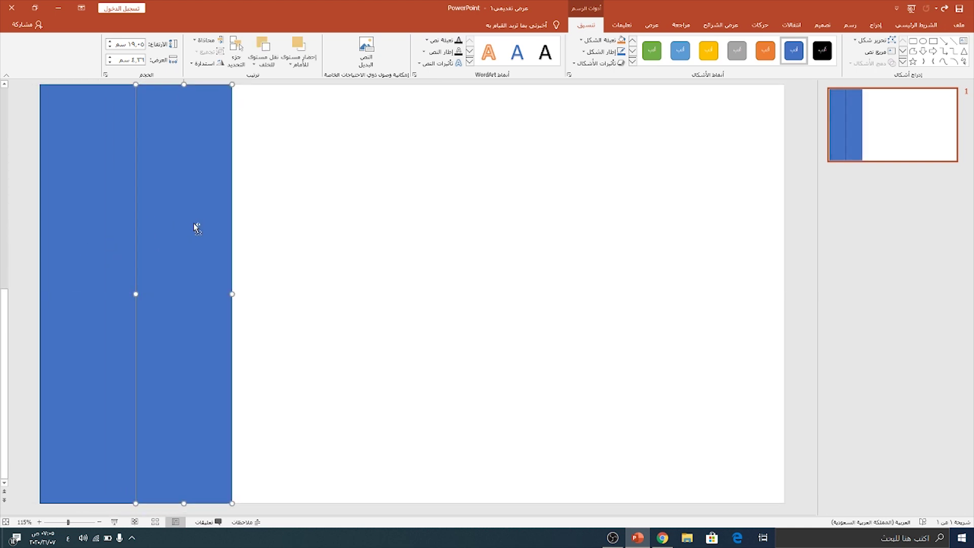
pyautogui.hotkey('ctrl', 'd')
pyautogui.hotkey('ctrl', 'd')
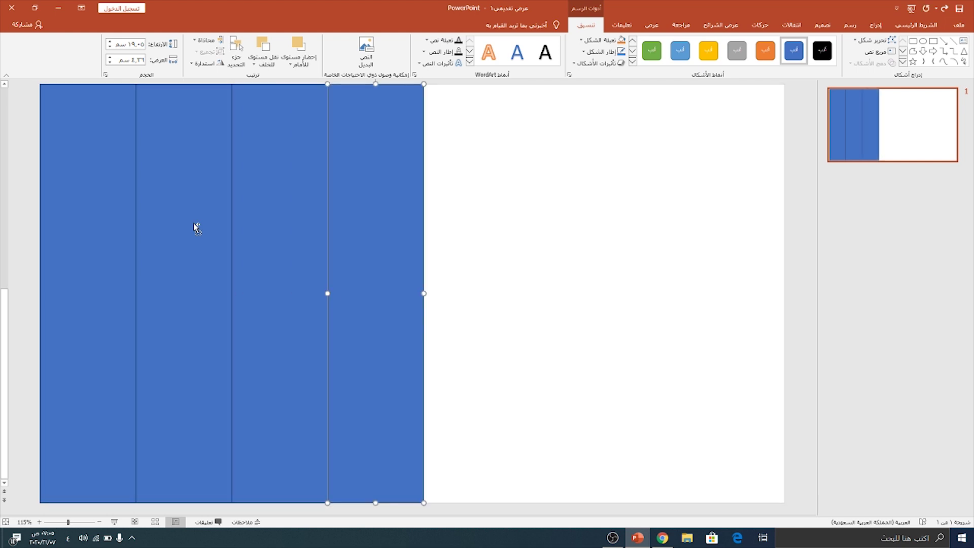
pyautogui.hotkey('ctrl', 'd')
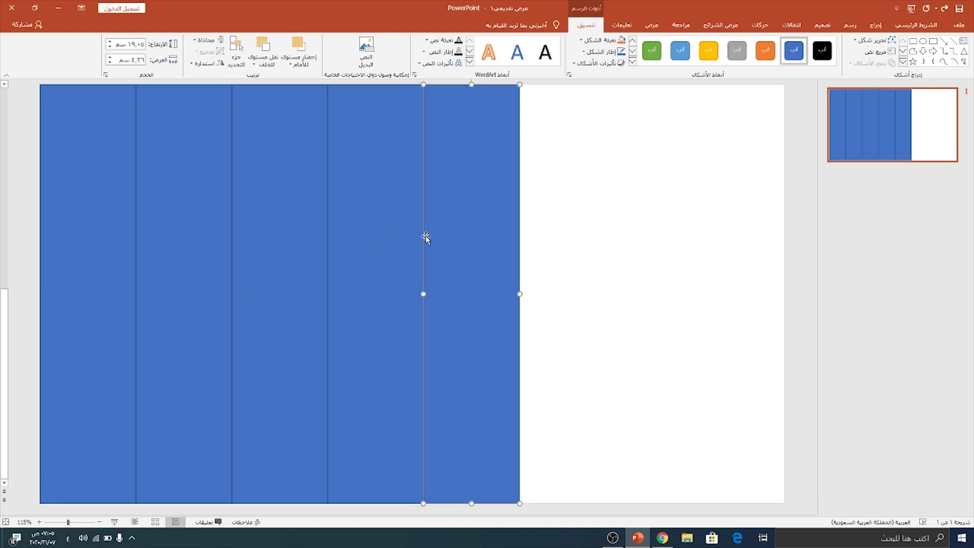
# Draw a triangle, rotate it to point right, and attach it to the rightmost strip's edge
pyautogui.click(875, 25)
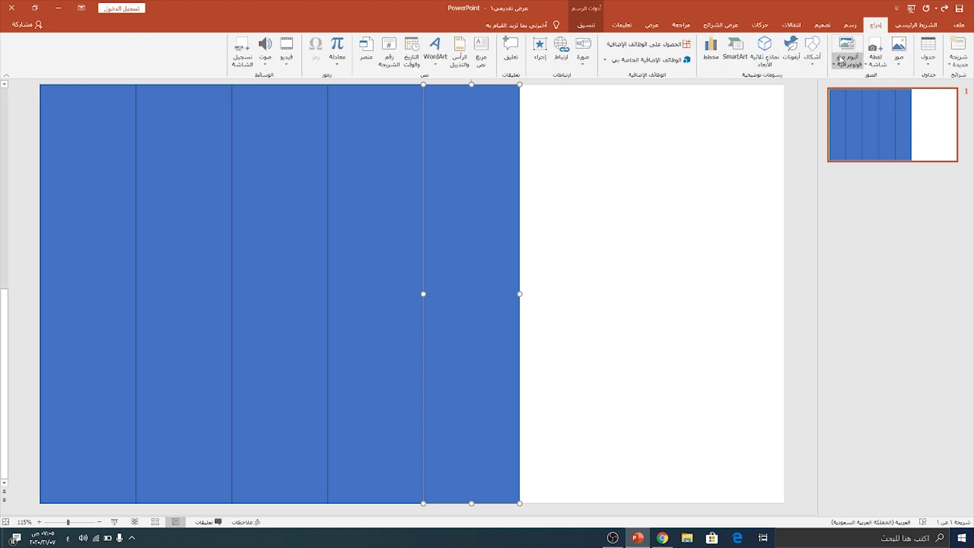
pyautogui.click(815, 56)
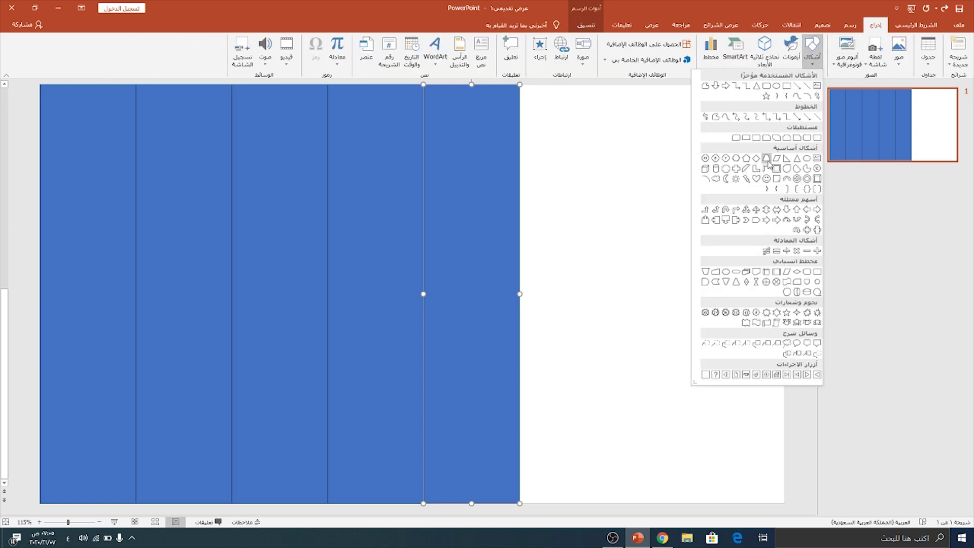
pyautogui.click(787, 159)
pyautogui.moveTo(553, 330); pyautogui.dragTo(599, 374)
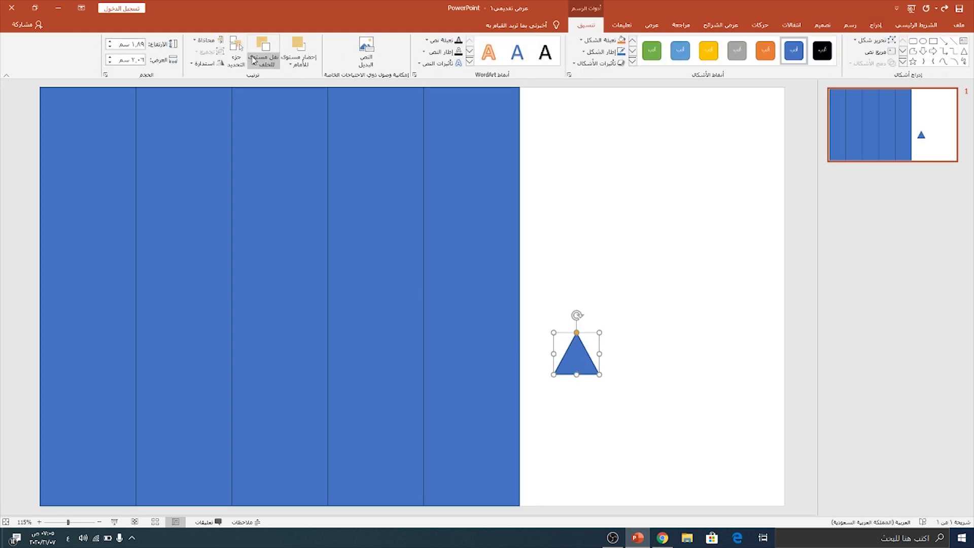
pyautogui.click(206, 63)
pyautogui.click(197, 77)
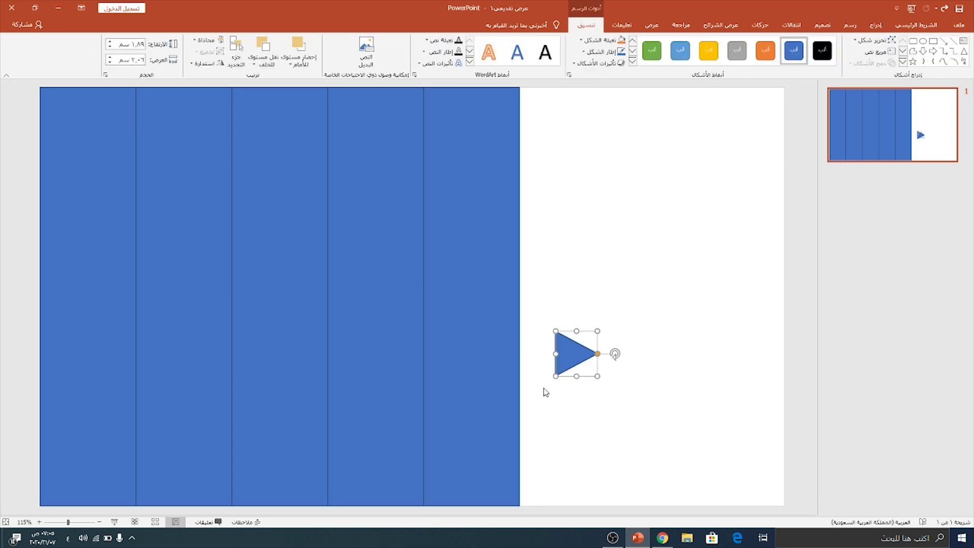
pyautogui.moveTo(581, 349); pyautogui.dragTo(544, 443)
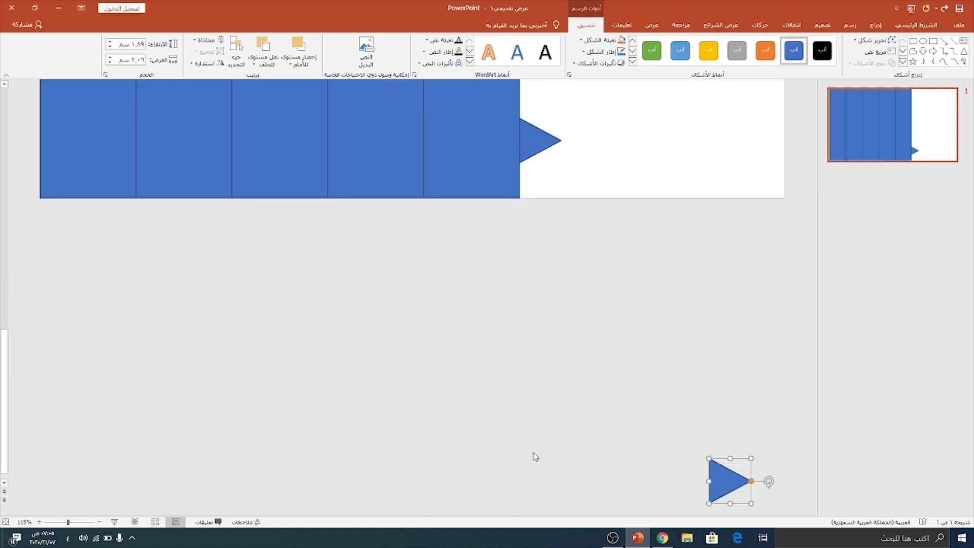
# Copy the triangle onto the fourth, third, second and first strips, stepping downward
pyautogui.moveTo(537, 458)
pyautogui.mouseDown()
pyautogui.moveTo(633, 480)
pyautogui.moveTo(439, 373)
pyautogui.mouseUp()
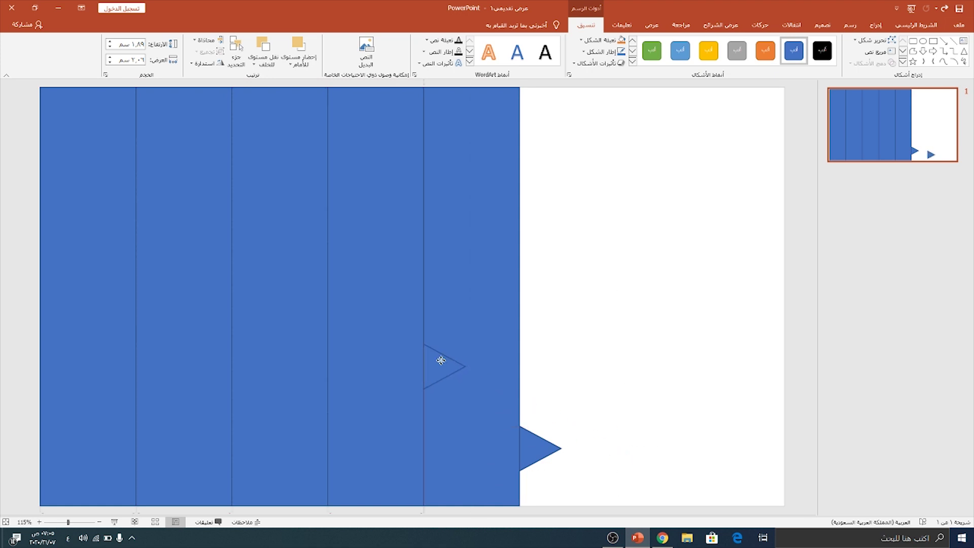
pyautogui.hotkey('ctrl', 'd')
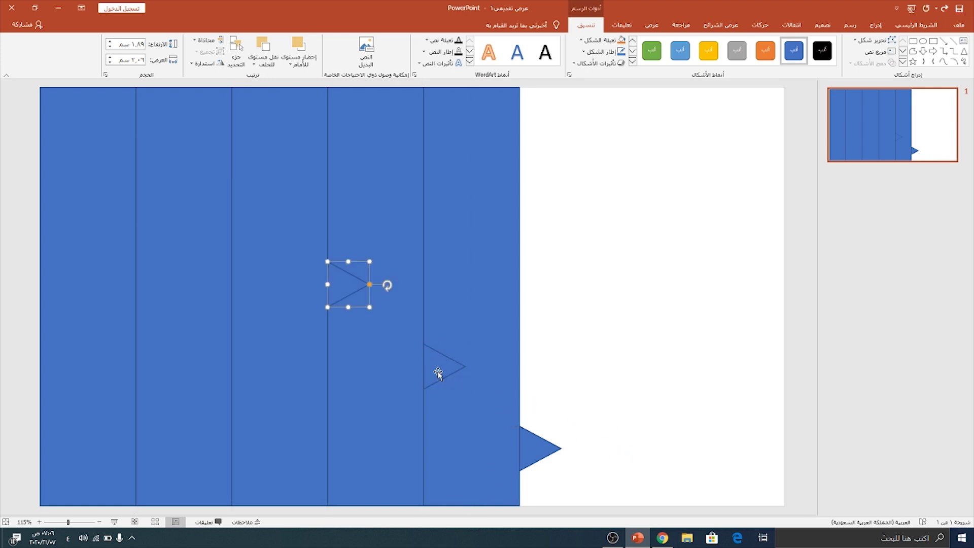
pyautogui.hotkey('ctrl', 'd')
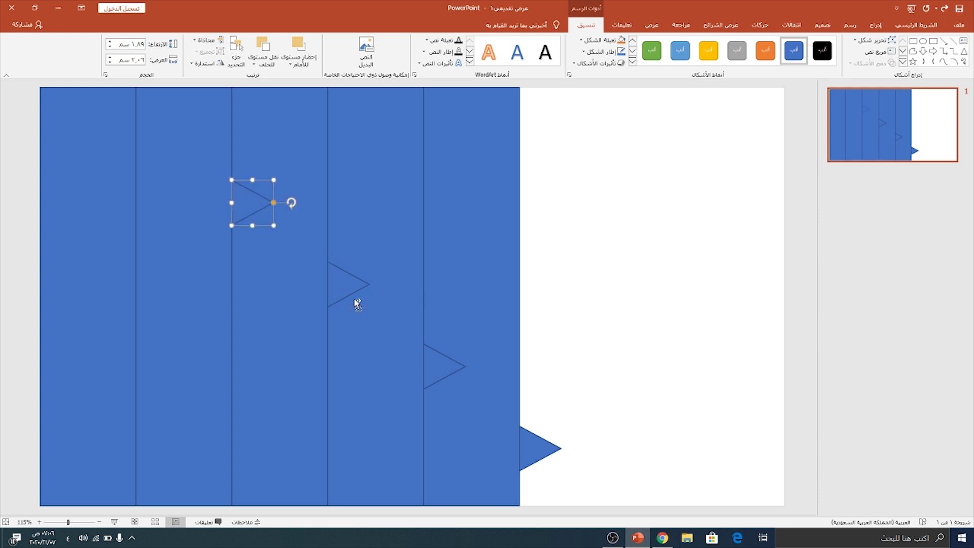
pyautogui.hotkey('ctrl', 'd')
# Group the rightmost strip with its triangle
pyautogui.click(527, 442)
pyautogui.click(473, 424)
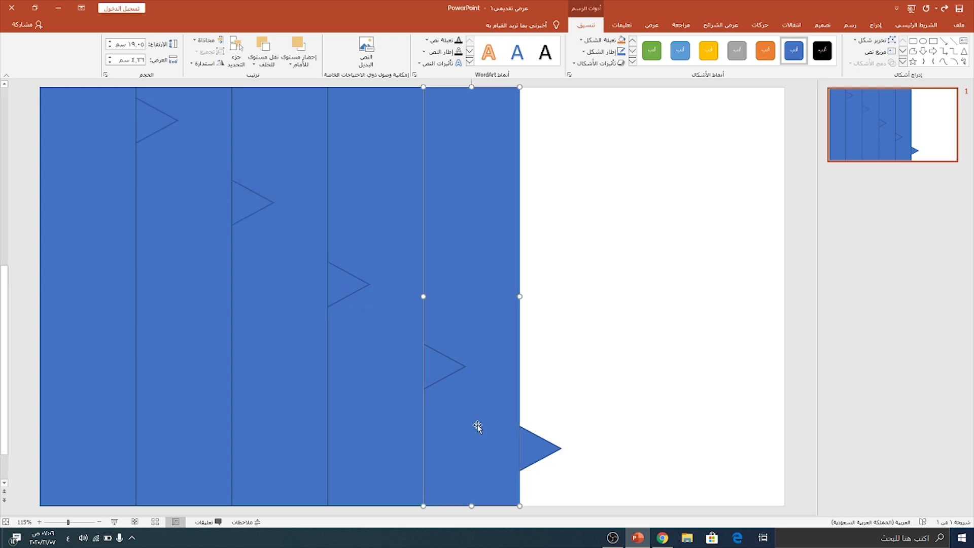
pyautogui.keyDown('shift'); pyautogui.click(540, 446); pyautogui.keyUp('shift')
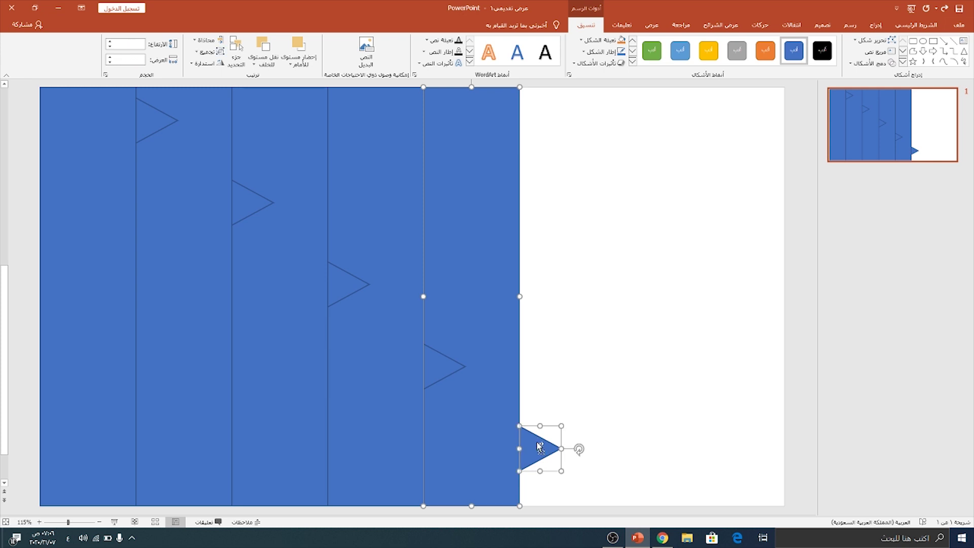
pyautogui.hotkey('ctrl', 'g')
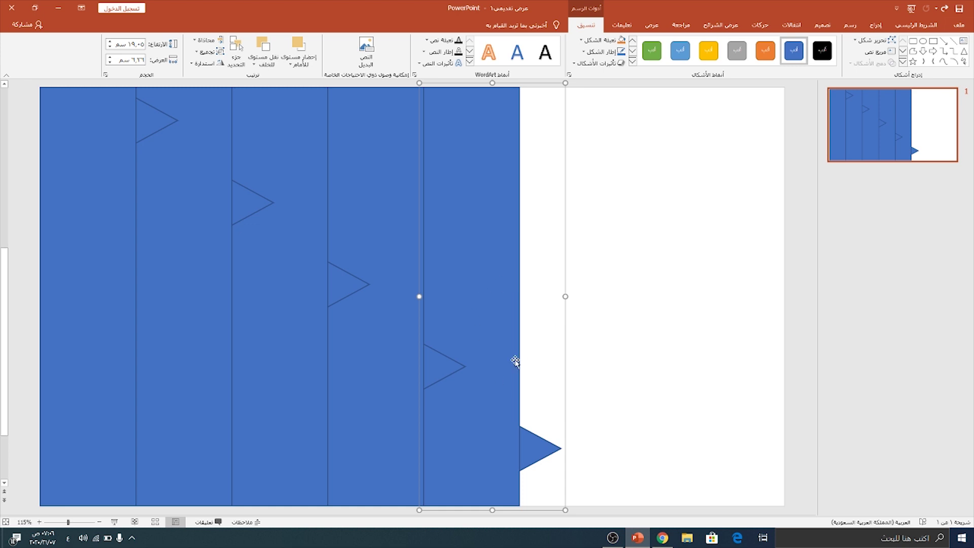
# Fill the rightmost tab with purple and give it a dark gradient
pyautogui.click(599, 51)
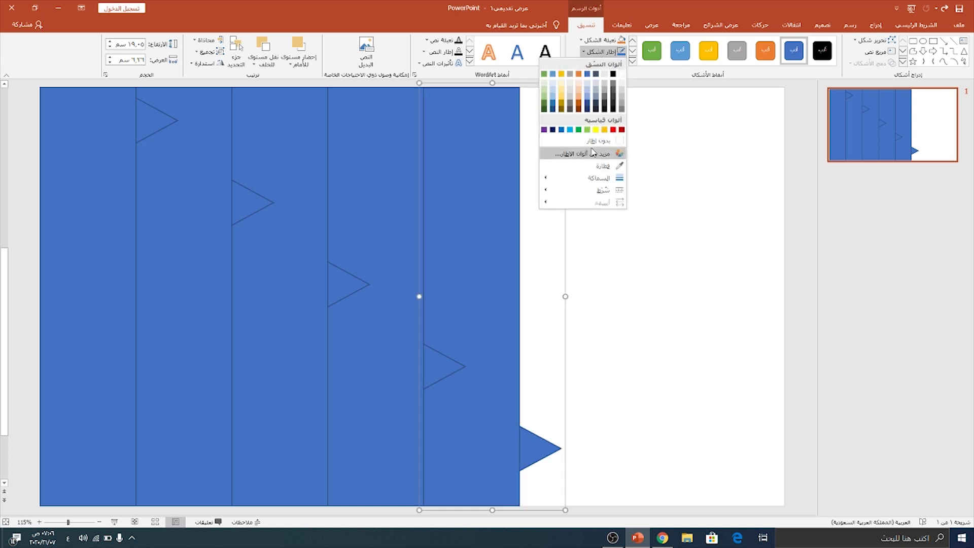
pyautogui.click(551, 140)
pyautogui.click(593, 40)
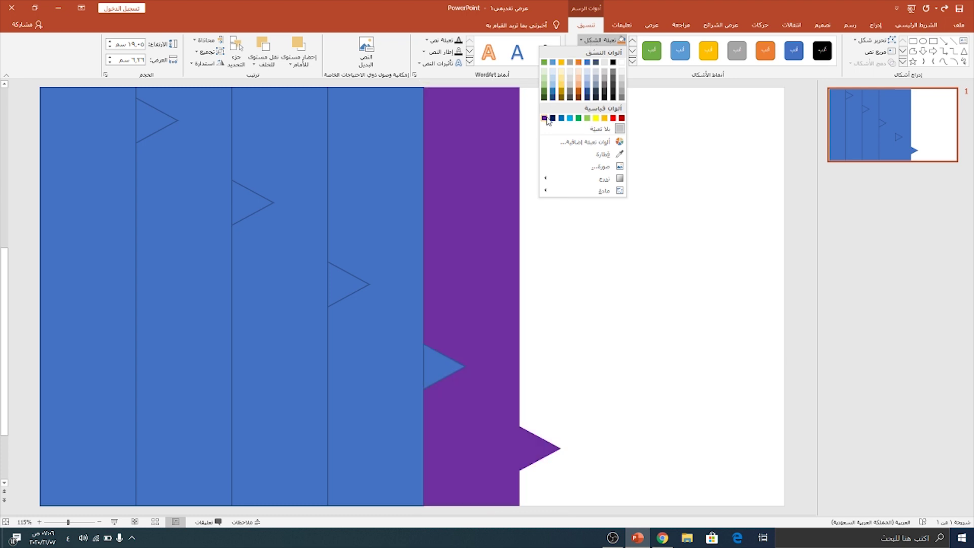
pyautogui.click(544, 118)
pyautogui.click(598, 39)
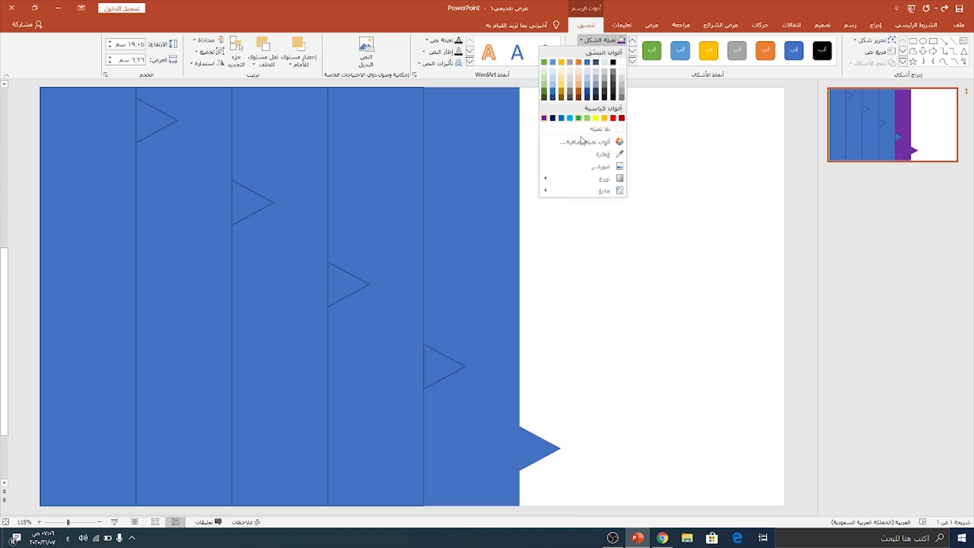
pyautogui.moveTo(598, 178)
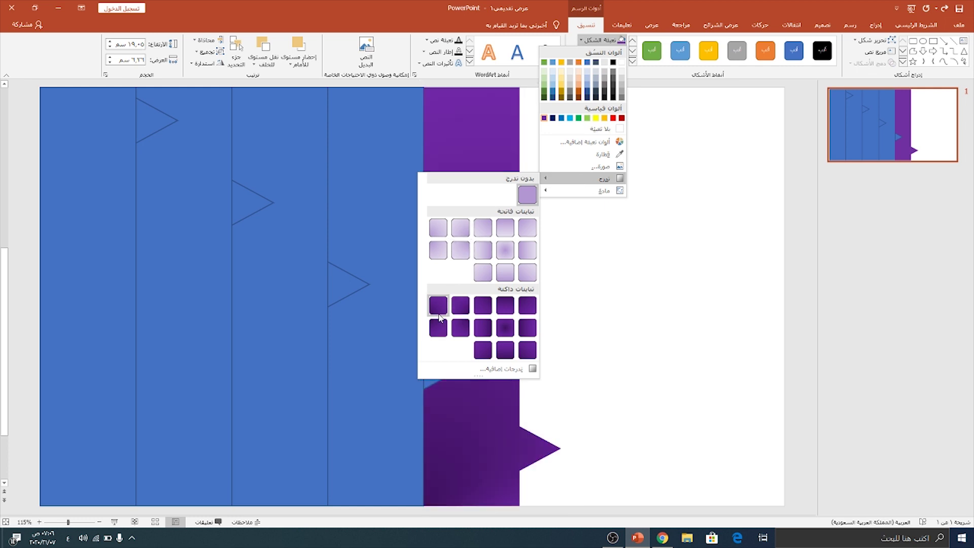
pyautogui.click(484, 334)
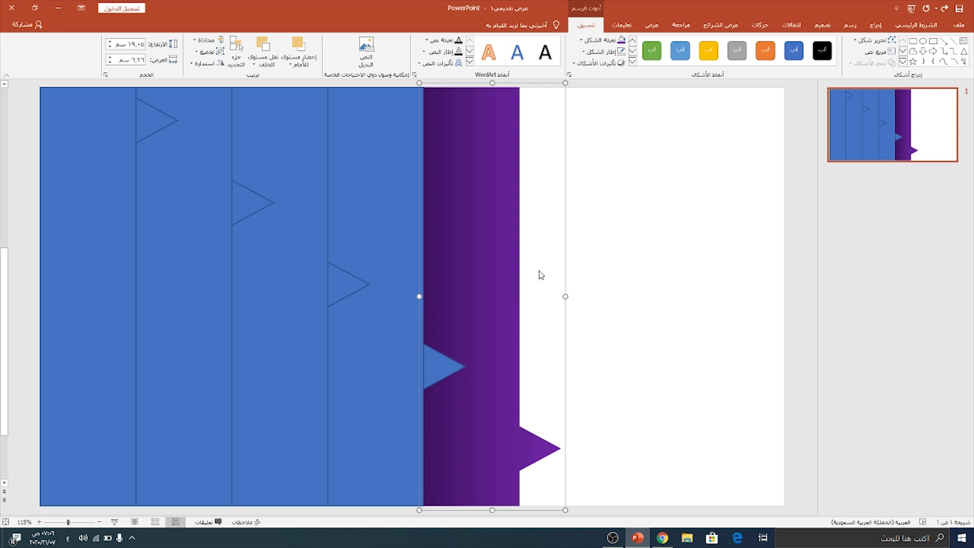
# Group the fourth strip with its triangle and fill it with a dark brown gradient
pyautogui.click(398, 226)
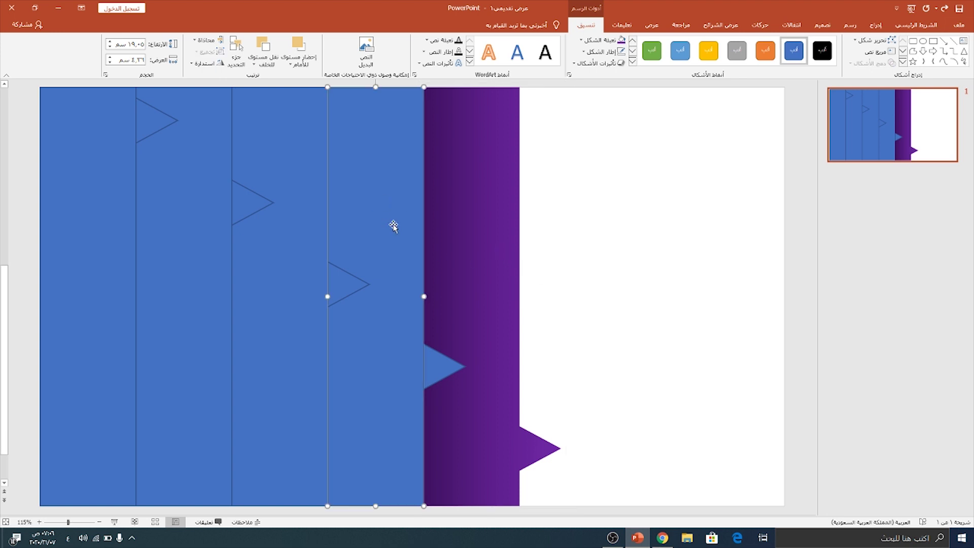
pyautogui.keyDown('shift'); pyautogui.click(430, 360); pyautogui.keyUp('shift')
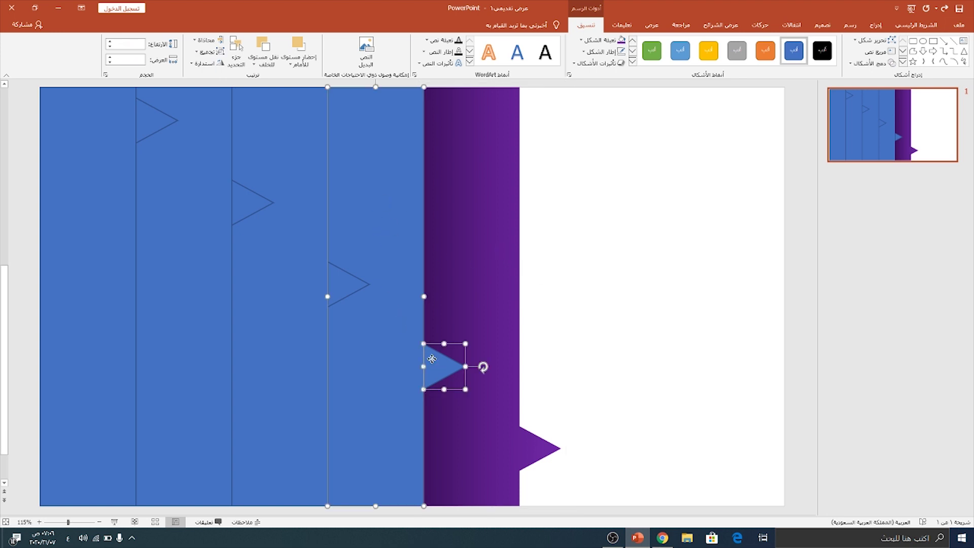
pyautogui.click(398, 288)
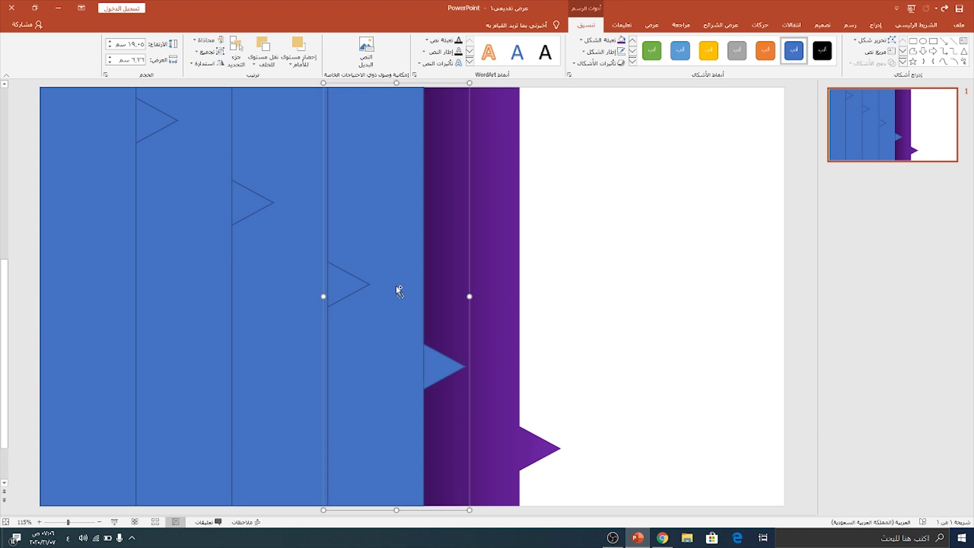
pyautogui.click(605, 41)
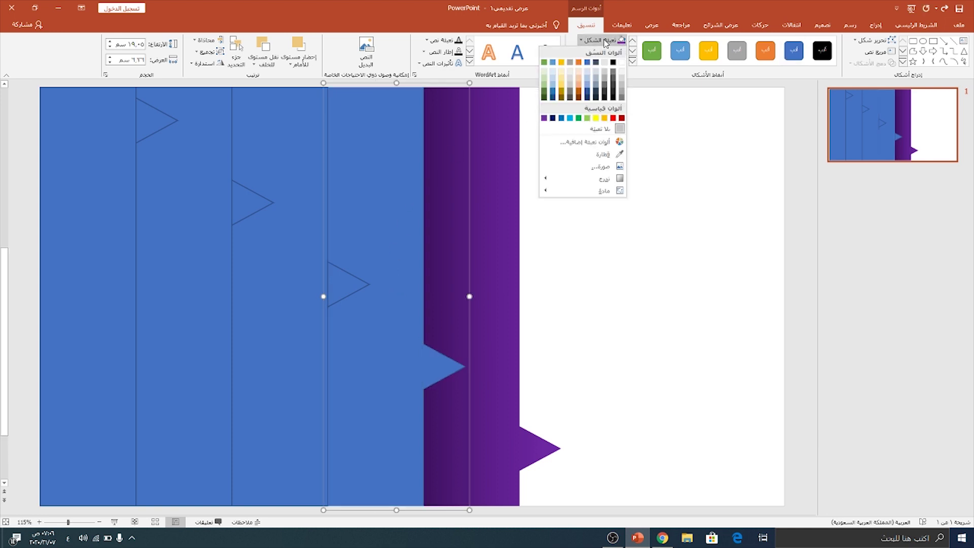
pyautogui.click(579, 96)
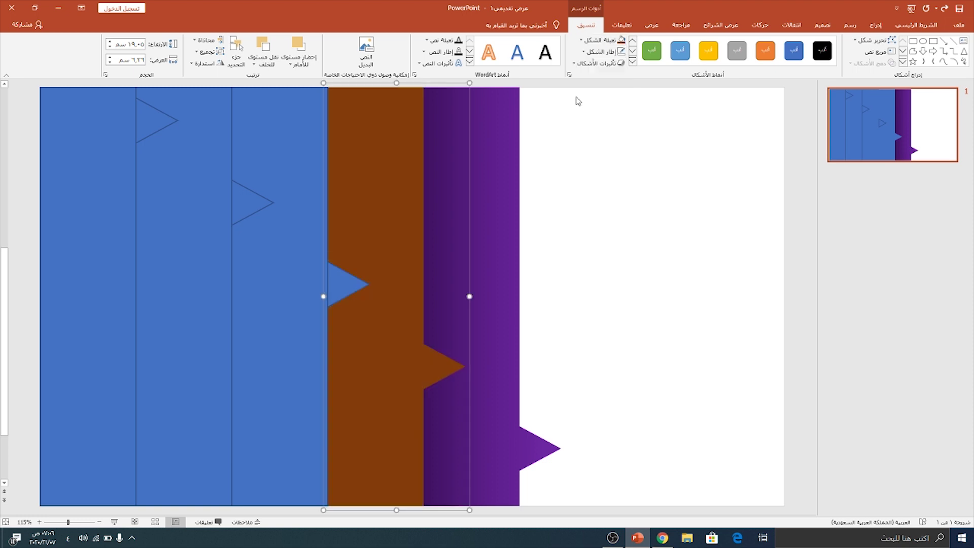
pyautogui.click(597, 41)
pyautogui.moveTo(602, 178)
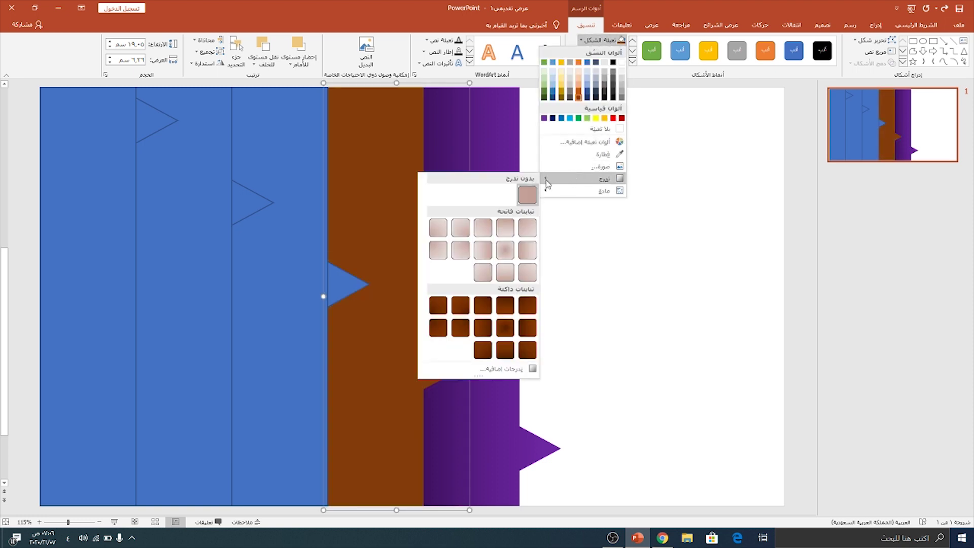
pyautogui.click(528, 333)
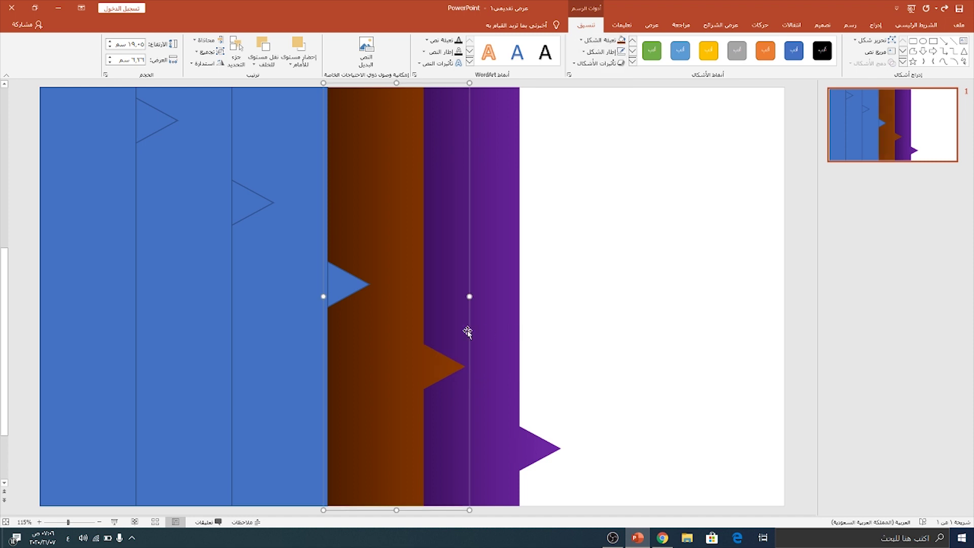
pyautogui.click(286, 273)
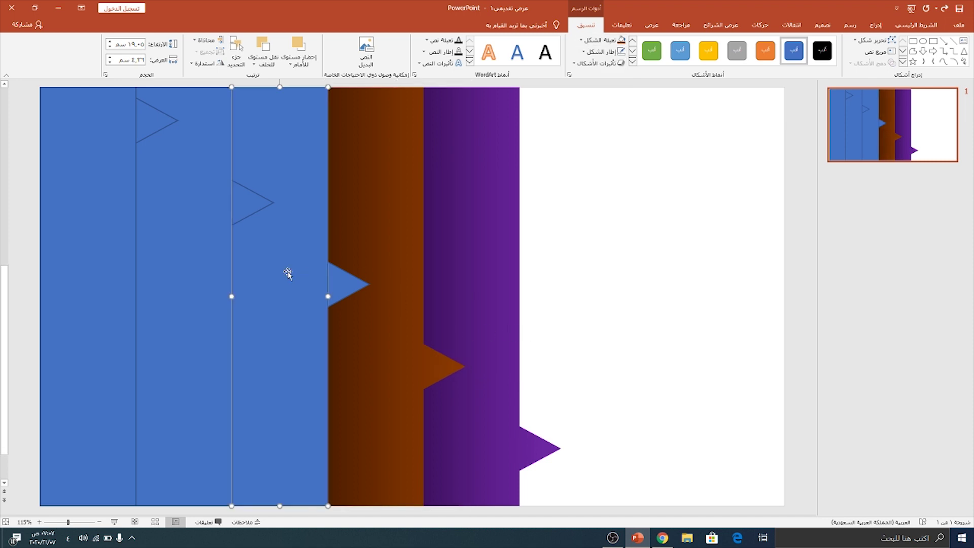
# Group the third strip with its triangle and fill it with a dark green gradient
pyautogui.keyDown('shift'); pyautogui.click(348, 282); pyautogui.keyUp('shift')
pyautogui.hotkey('ctrl', 'g')
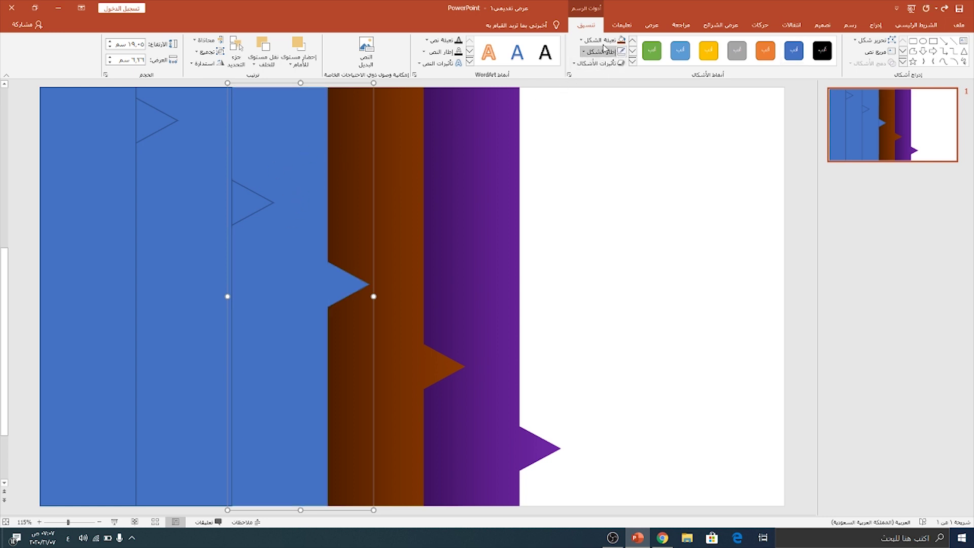
pyautogui.click(582, 40)
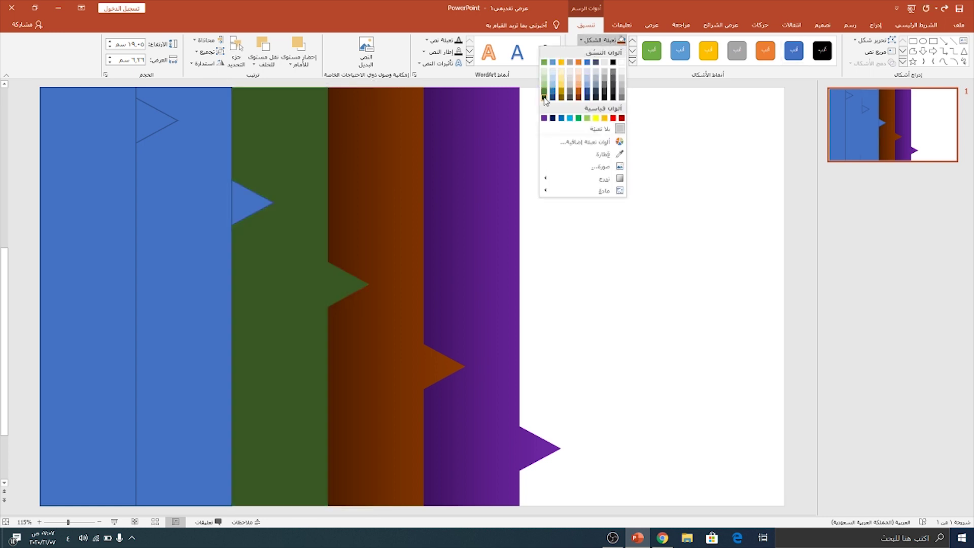
pyautogui.click(545, 97)
pyautogui.click(581, 40)
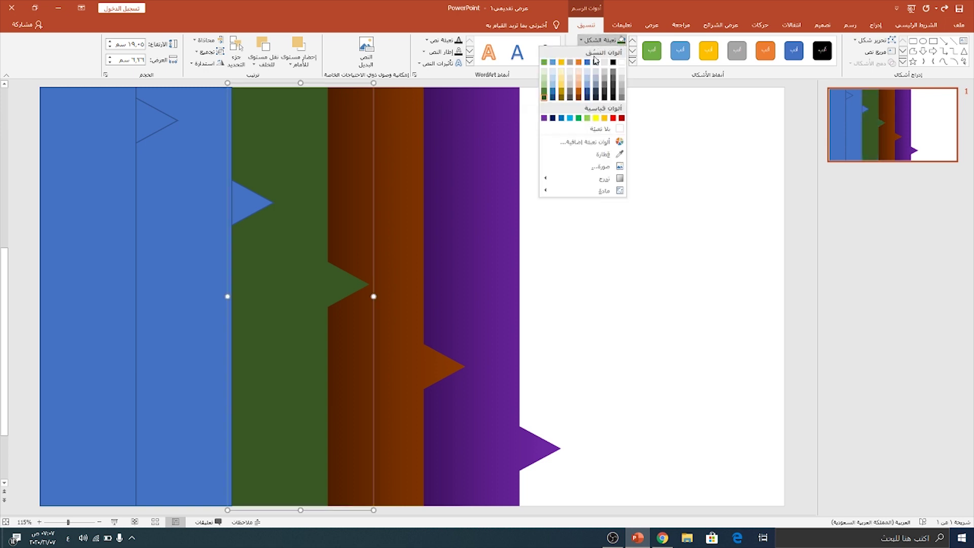
pyautogui.moveTo(593, 179)
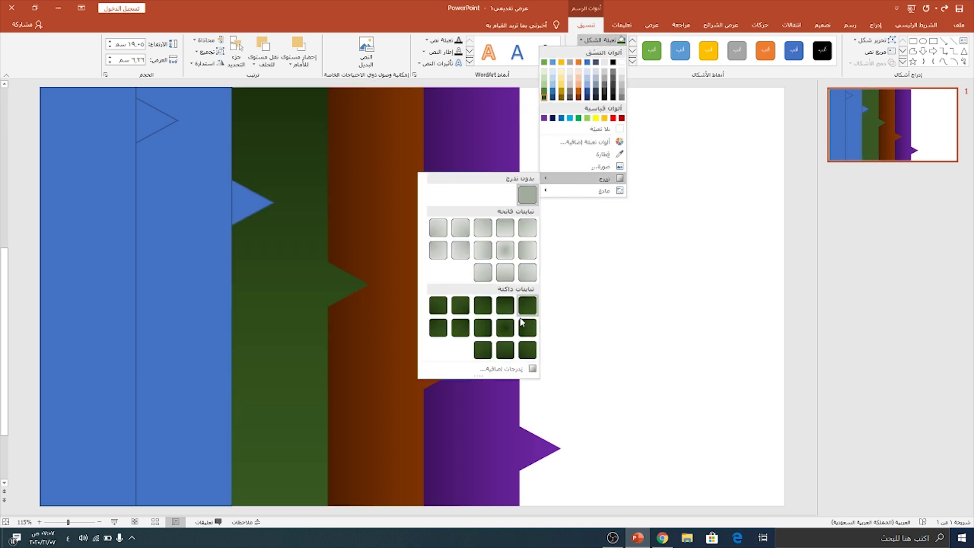
pyautogui.click(525, 330)
# Group the second strip with its triangle and fill it with a red dark gradient
pyautogui.click(167, 238)
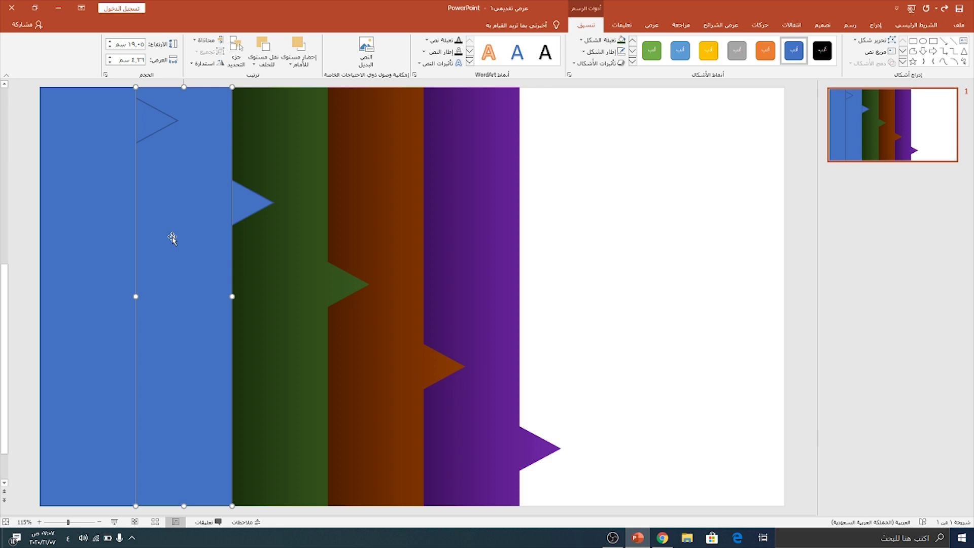
pyautogui.keyDown('shift'); pyautogui.click(250, 216); pyautogui.keyUp('shift')
pyautogui.hotkey('ctrl', 'g')
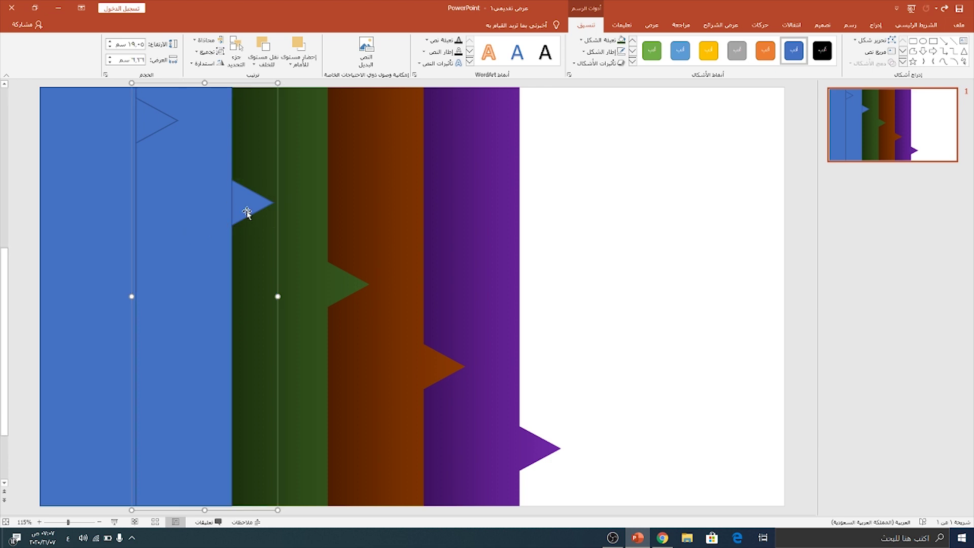
pyautogui.click(620, 40)
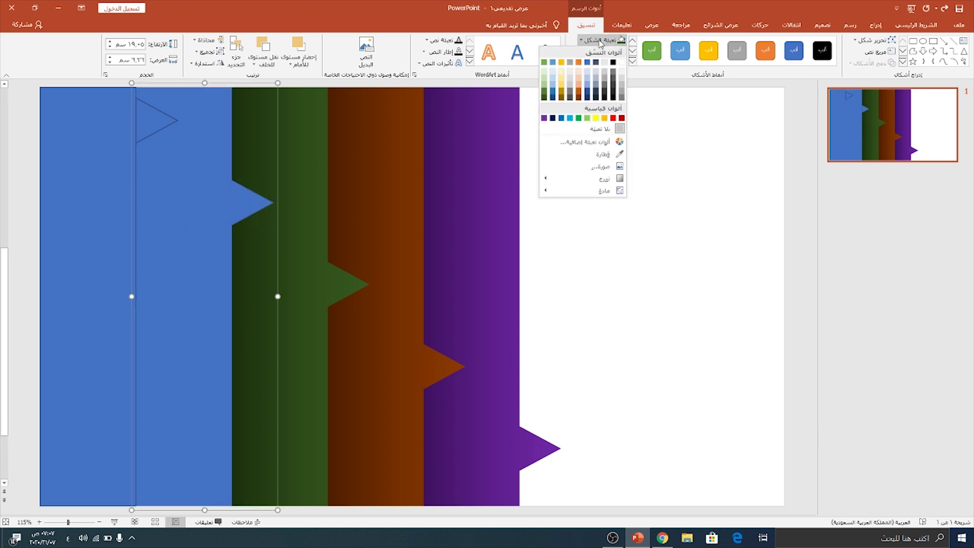
pyautogui.click(622, 118)
pyautogui.click(601, 40)
pyautogui.moveTo(586, 178)
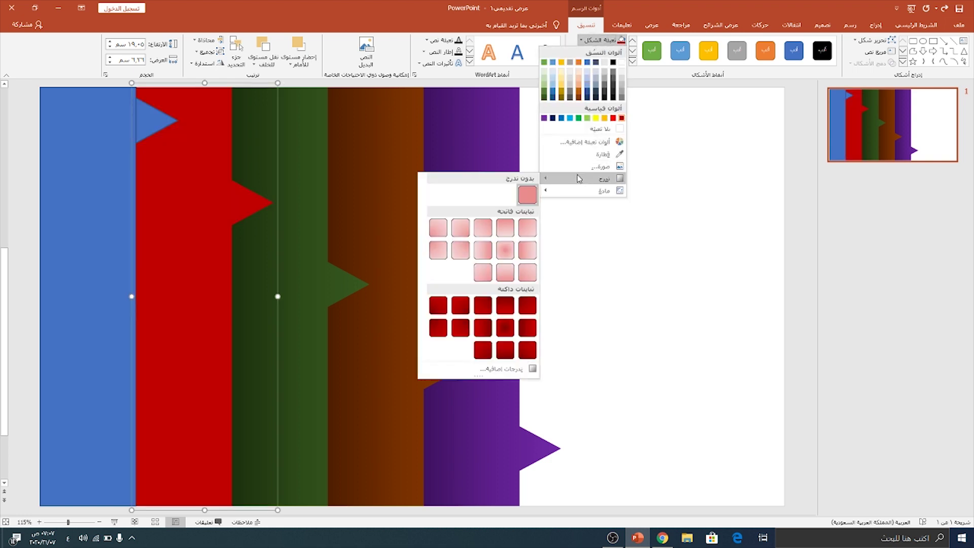
pyautogui.click(523, 331)
# Group the first strip with its triangle and fill it with a dark blue gradient
pyautogui.click(91, 191)
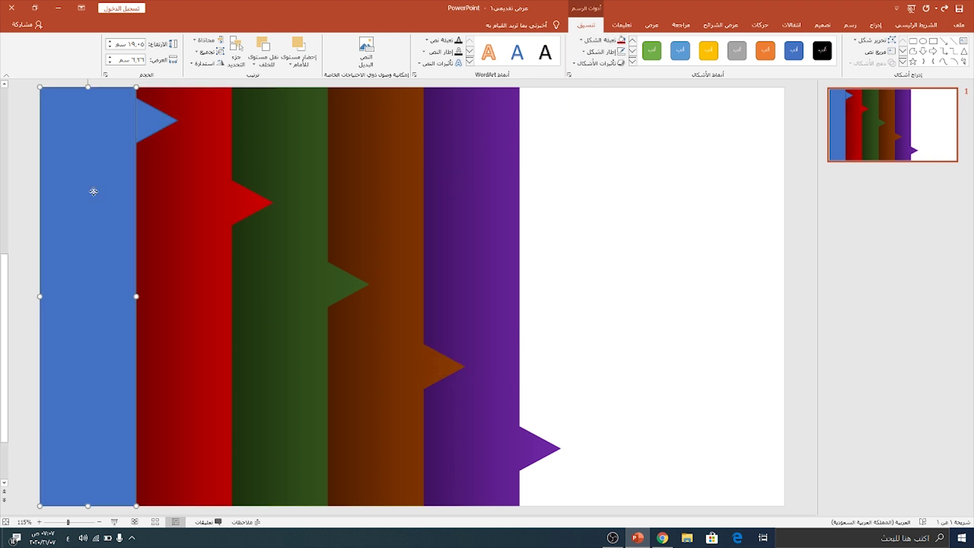
pyautogui.keyDown('shift'); pyautogui.click(142, 129); pyautogui.keyUp('shift')
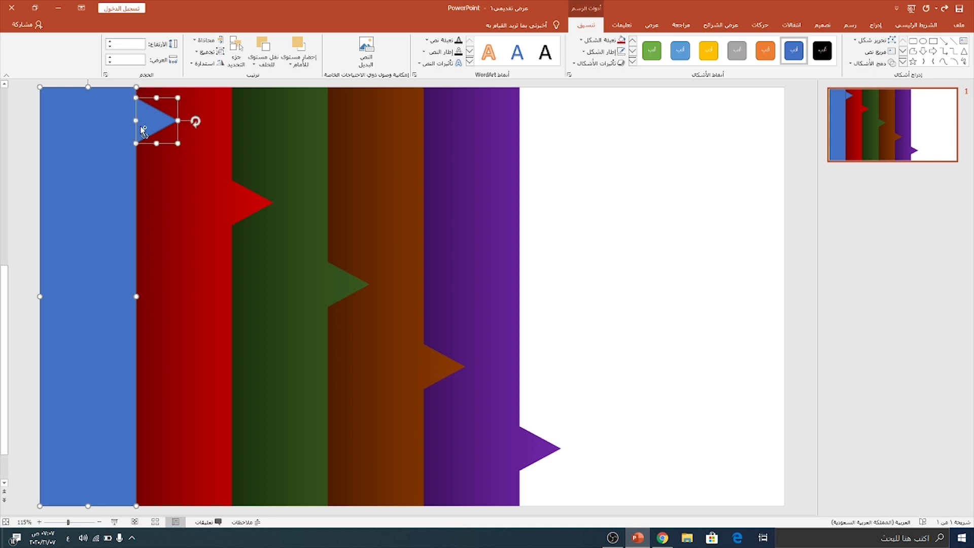
pyautogui.hotkey('ctrl', 'g')
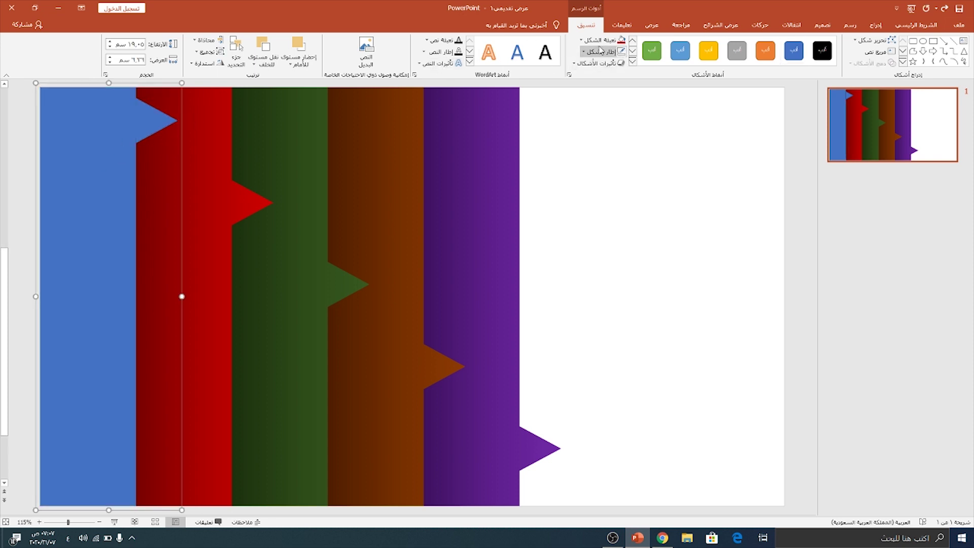
pyautogui.click(600, 40)
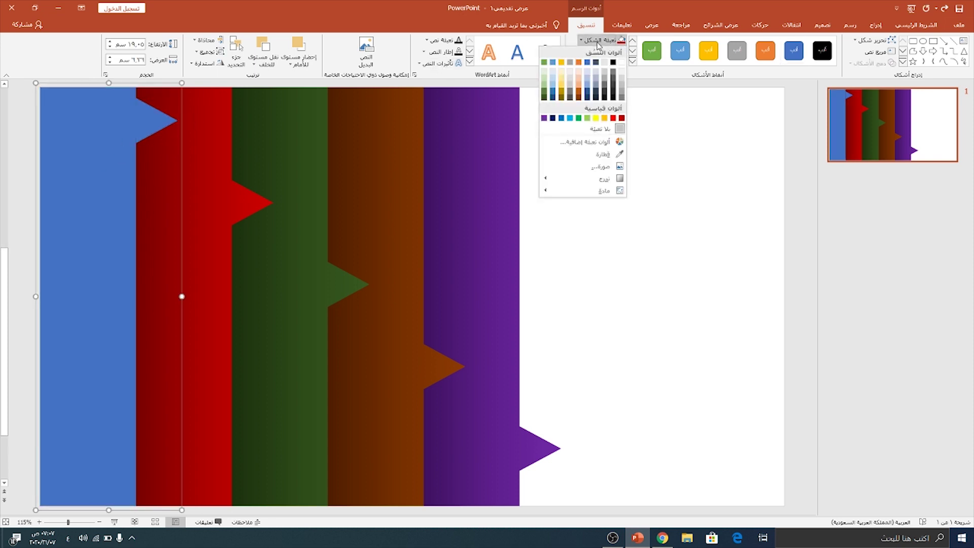
pyautogui.click(587, 94)
pyautogui.moveTo(583, 178)
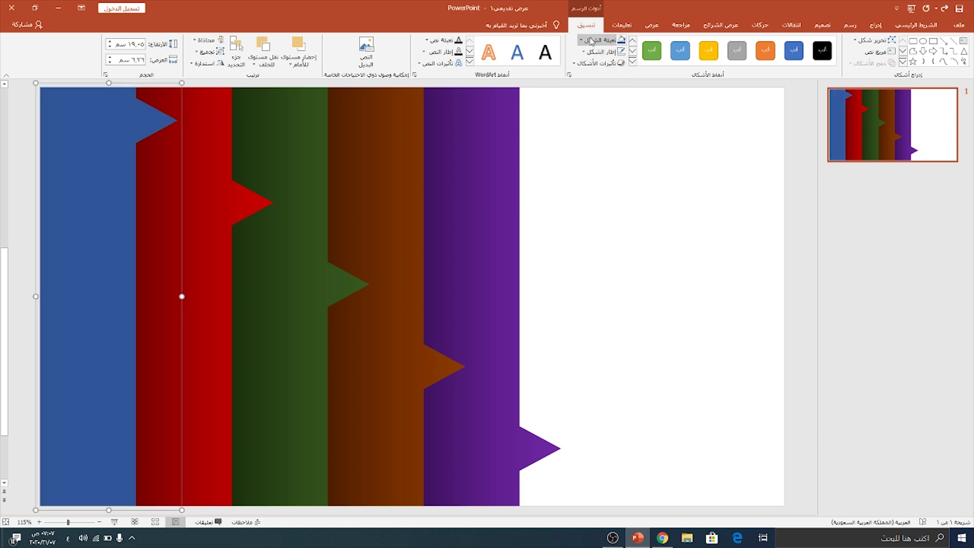
pyautogui.click(600, 40)
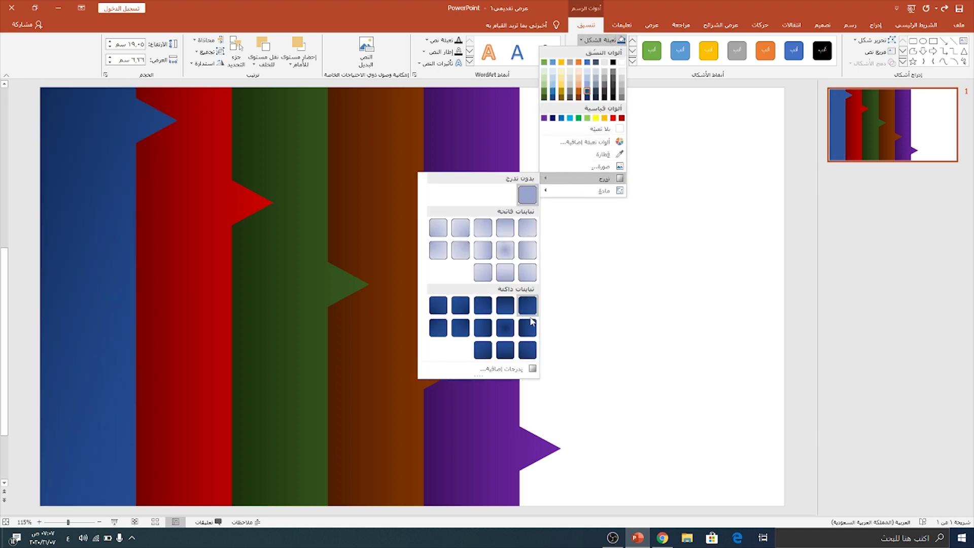
pyautogui.click(527, 327)
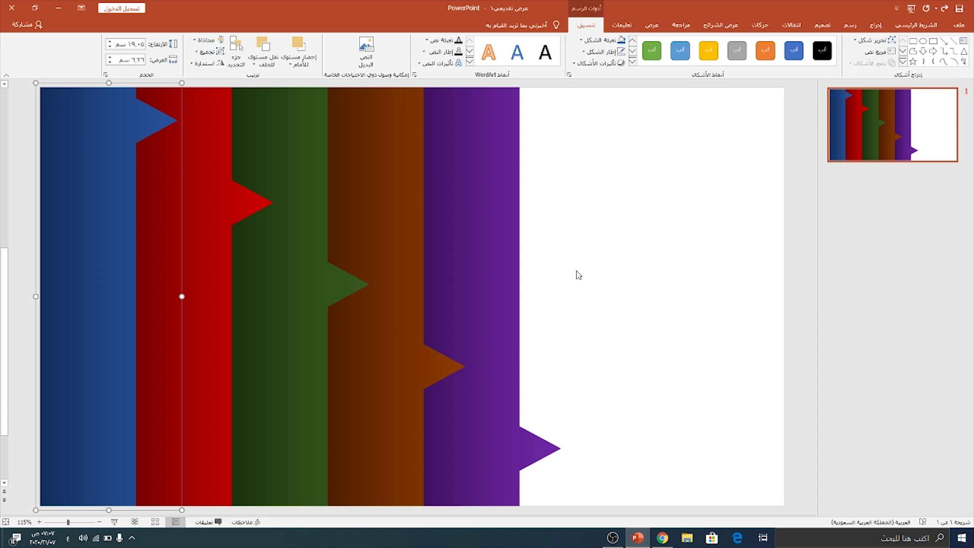
# Add a text box containing the numeral '١' at font size 40
pyautogui.click(876, 25)
pyautogui.click(482, 63)
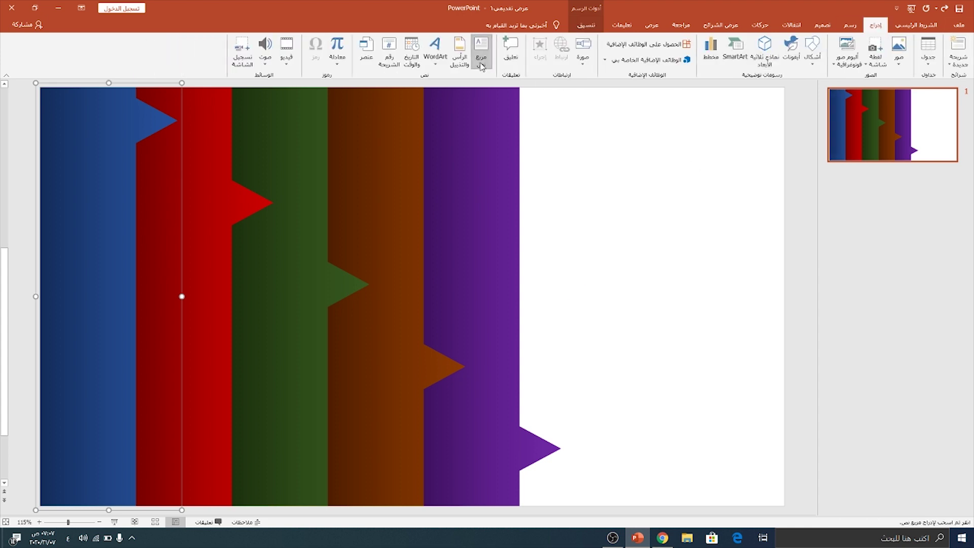
pyautogui.moveTo(598, 194); pyautogui.dragTo(642, 242)
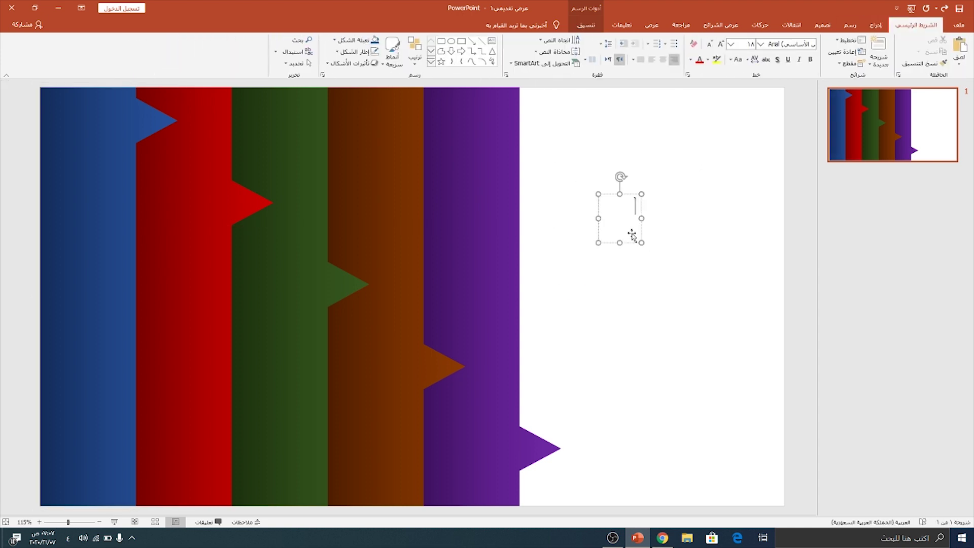
pyautogui.write('١')
pyautogui.click(722, 45)
pyautogui.click(722, 45)
pyautogui.click(722, 45)
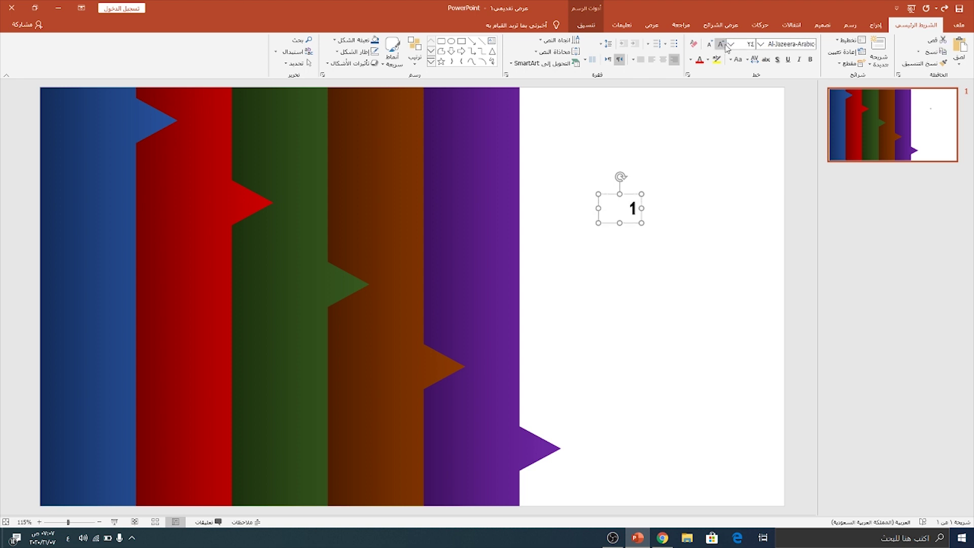
pyautogui.click(722, 44)
pyautogui.click(722, 44)
pyautogui.click(723, 44)
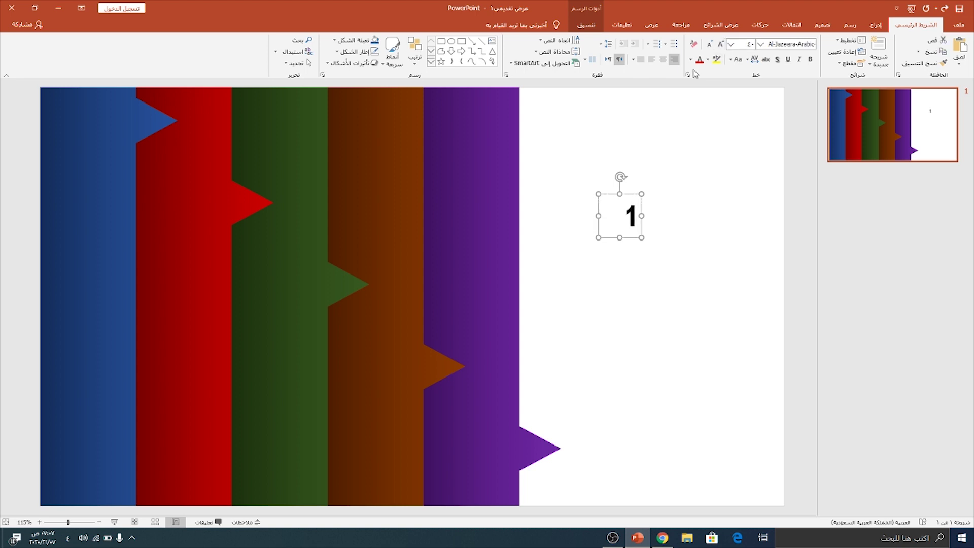
# Make the numeral white and centred on the purple arrow, then copy it onto the brown tab
pyautogui.moveTo(633, 193); pyautogui.dragTo(529, 425)
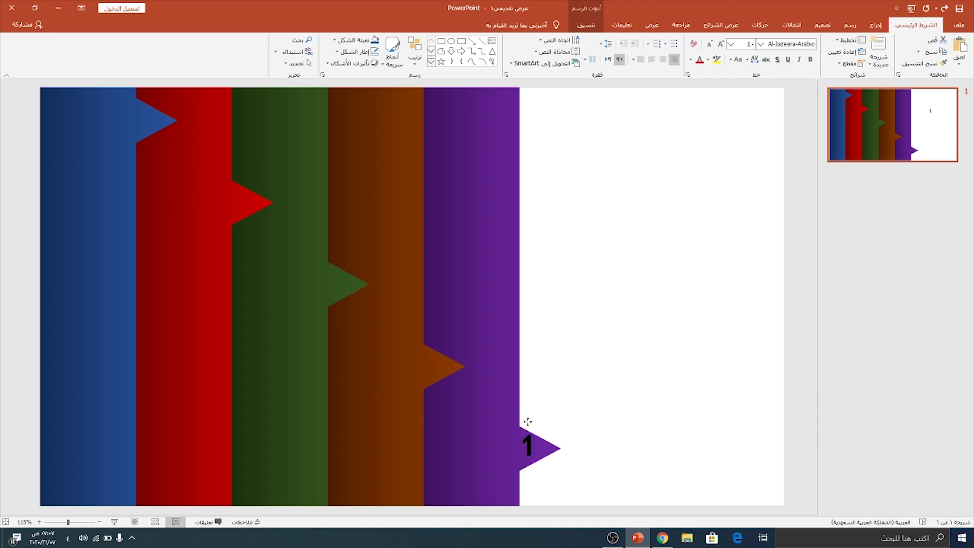
pyautogui.click(691, 60)
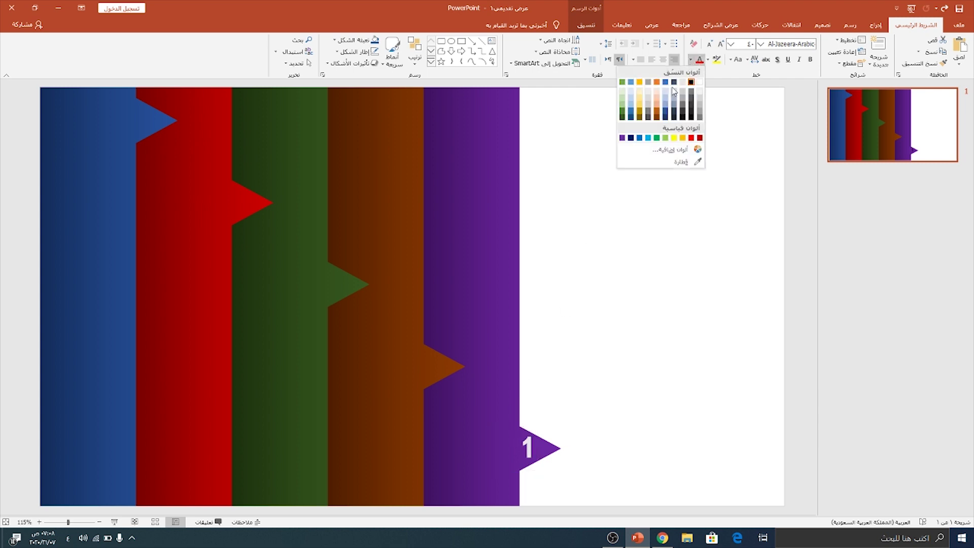
pyautogui.click(699, 84)
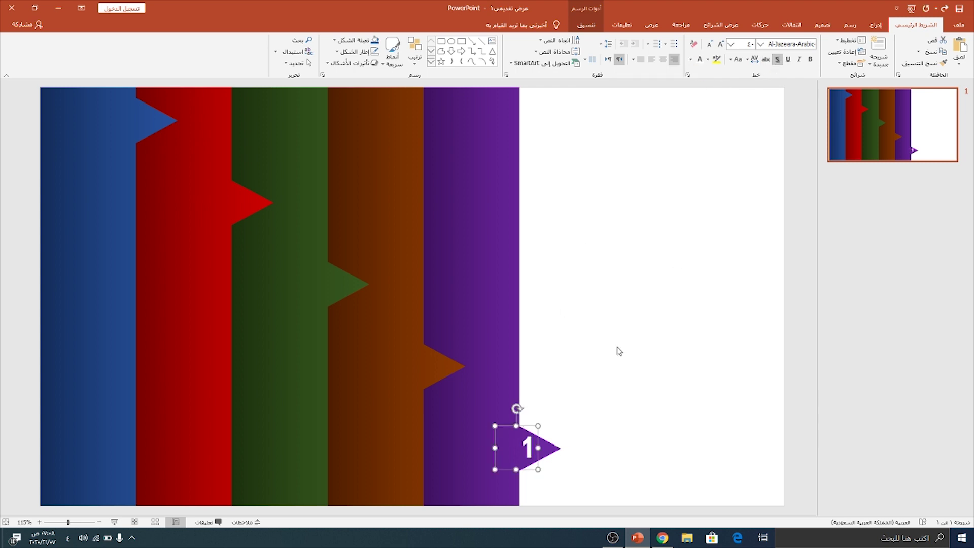
pyautogui.click(663, 60)
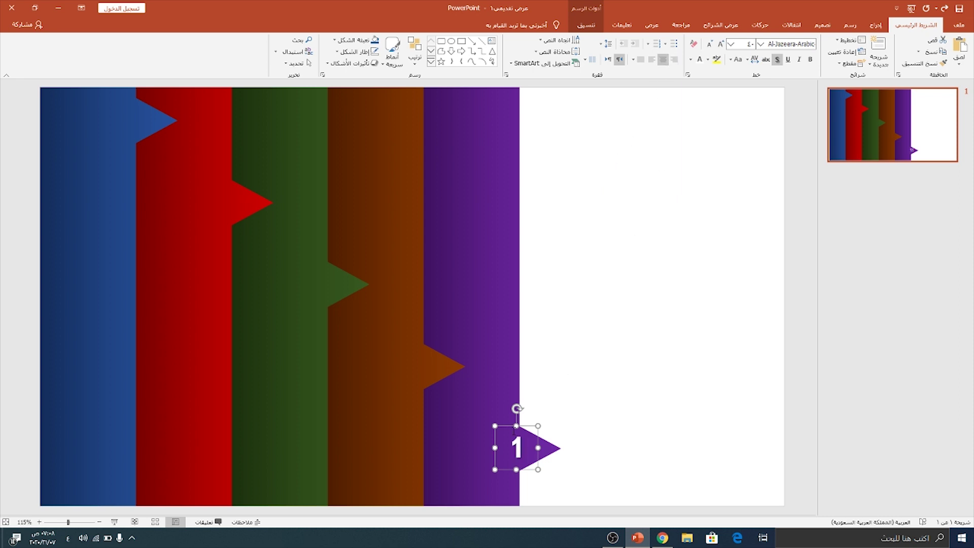
pyautogui.moveTo(529, 426); pyautogui.dragTo(536, 425)
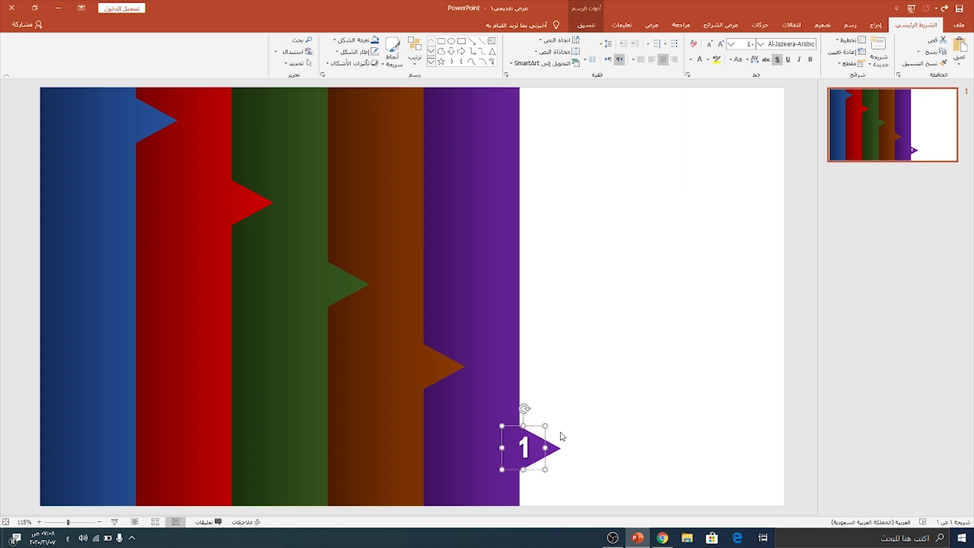
pyautogui.hotkey('ctrl', 'd')
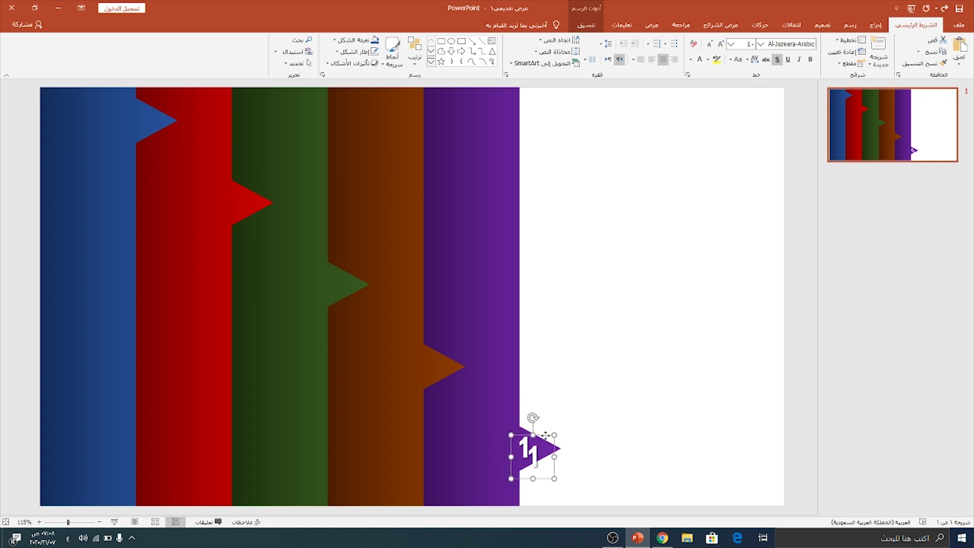
pyautogui.moveTo(545, 435); pyautogui.dragTo(436, 361)
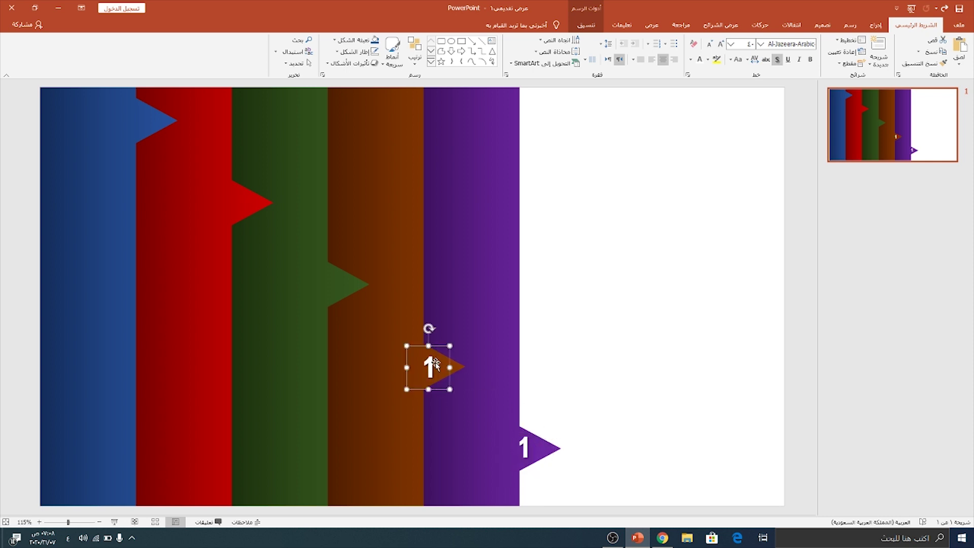
# Change the copied label on the brown tab to 2
pyautogui.click(435, 362)
pyautogui.write('2')
pyautogui.press('BackSpace')
pyautogui.press('BackSpace')
pyautogui.write('2')
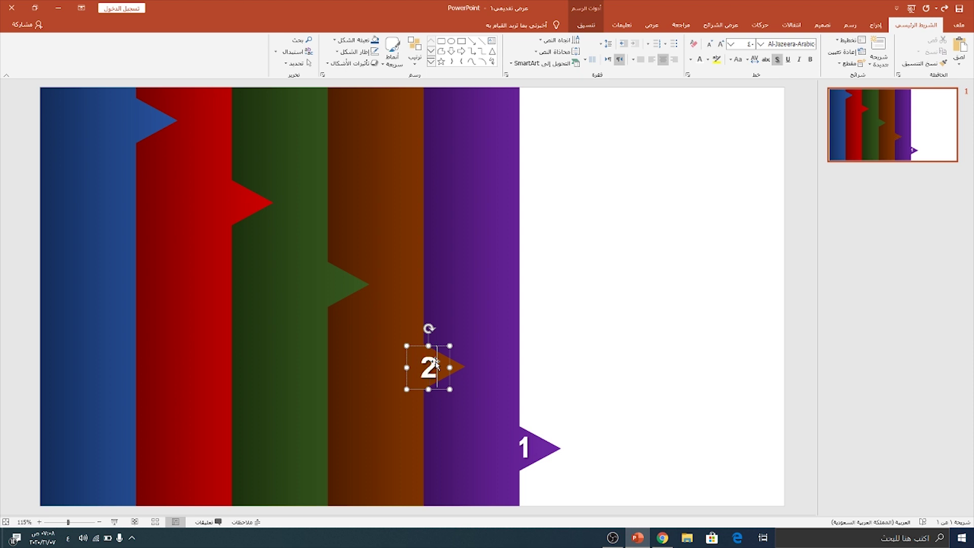
pyautogui.press('Escape')
pyautogui.press('Escape')
# Copy the label onto the green tab and change it to 3
pyautogui.click(436, 345)
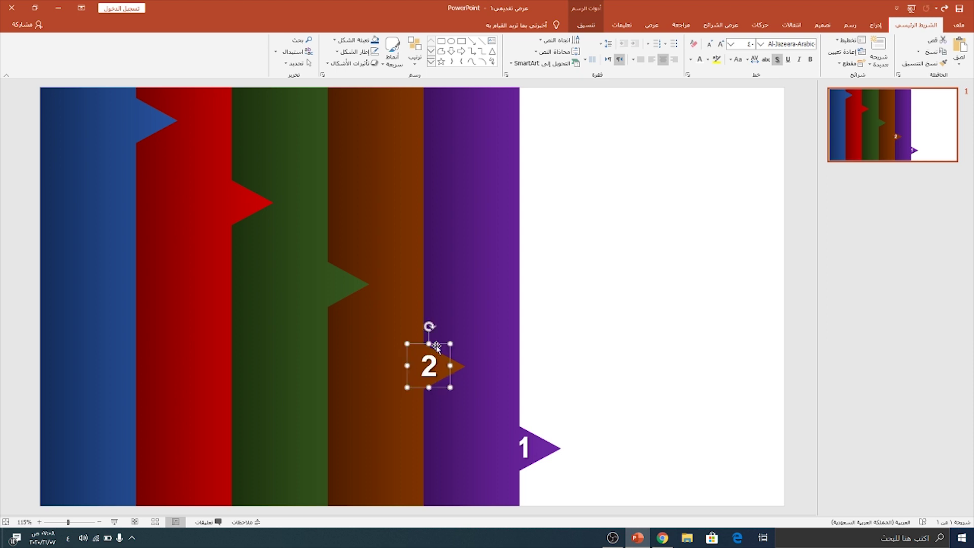
pyautogui.moveTo(439, 349); pyautogui.dragTo(345, 267)
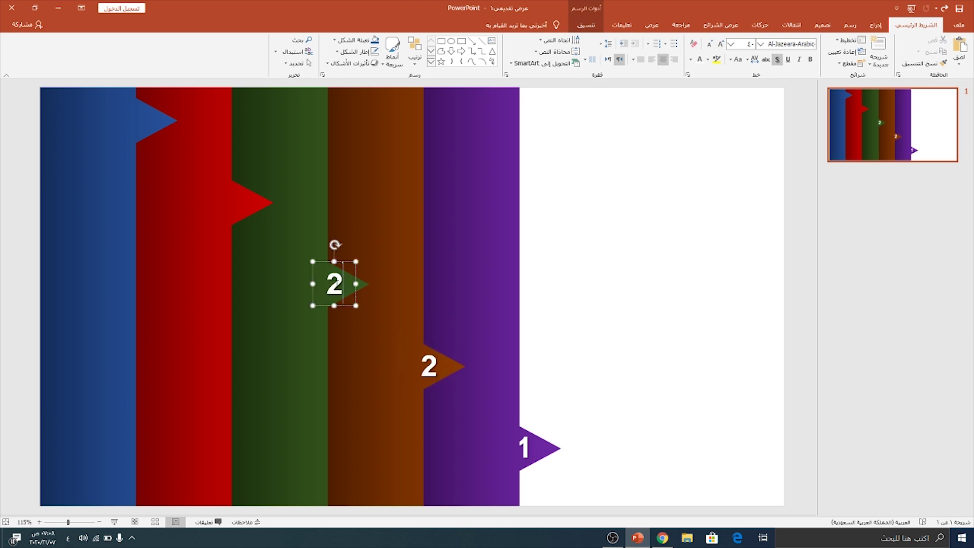
pyautogui.doubleClick(338, 288)
pyautogui.write('3')
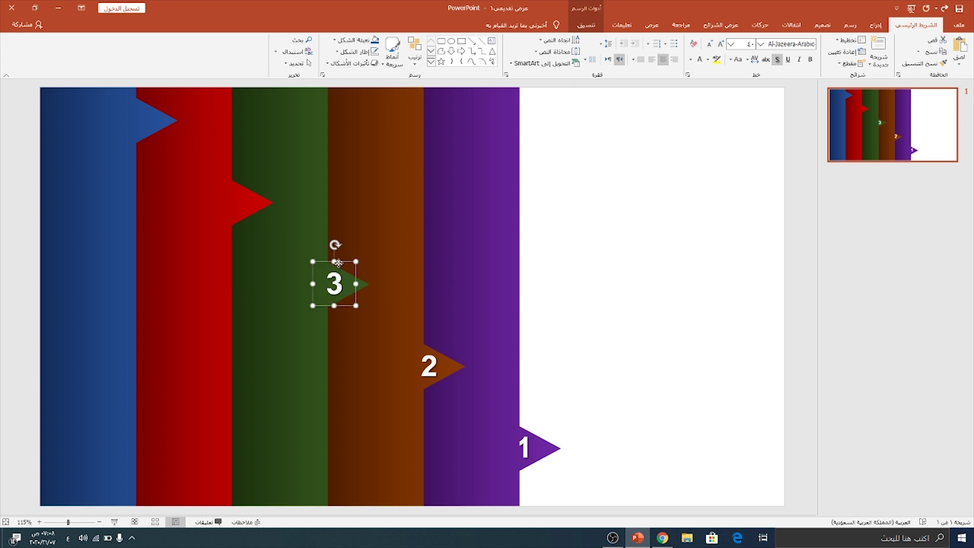
# Duplicate the label for the red tab and change it to 4
pyautogui.hotkey('ctrl', 'd')
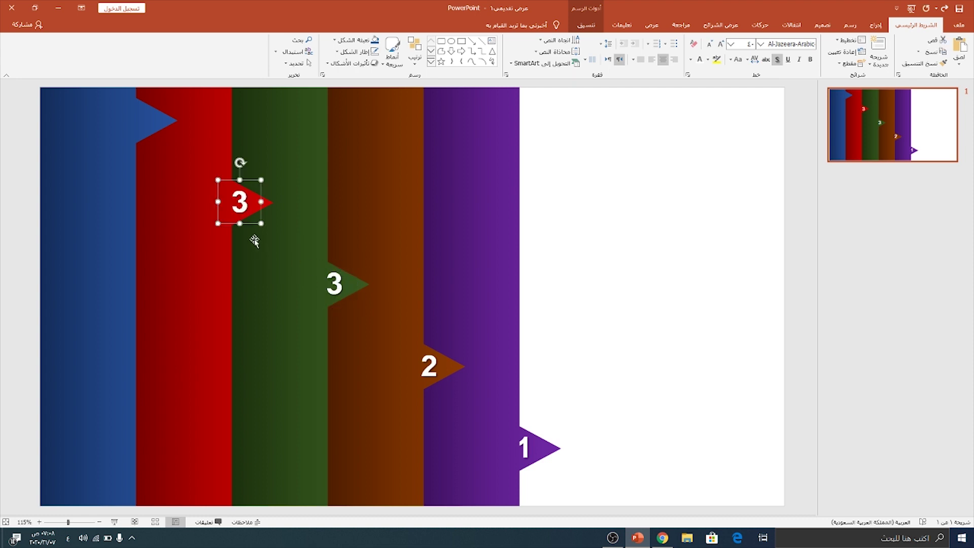
pyautogui.press('Return')
pyautogui.write('4')
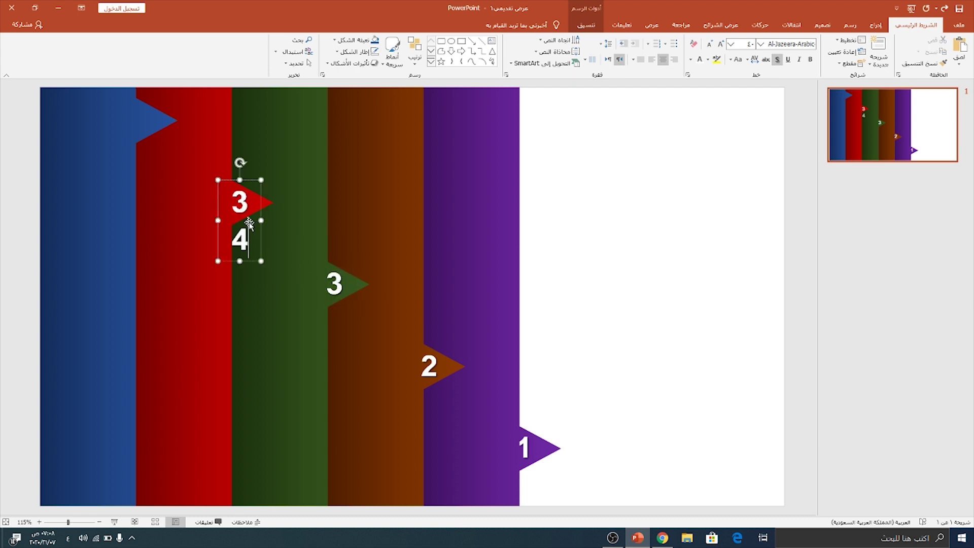
pyautogui.press('BackSpace')
pyautogui.press('BackSpace')
pyautogui.press('BackSpace')
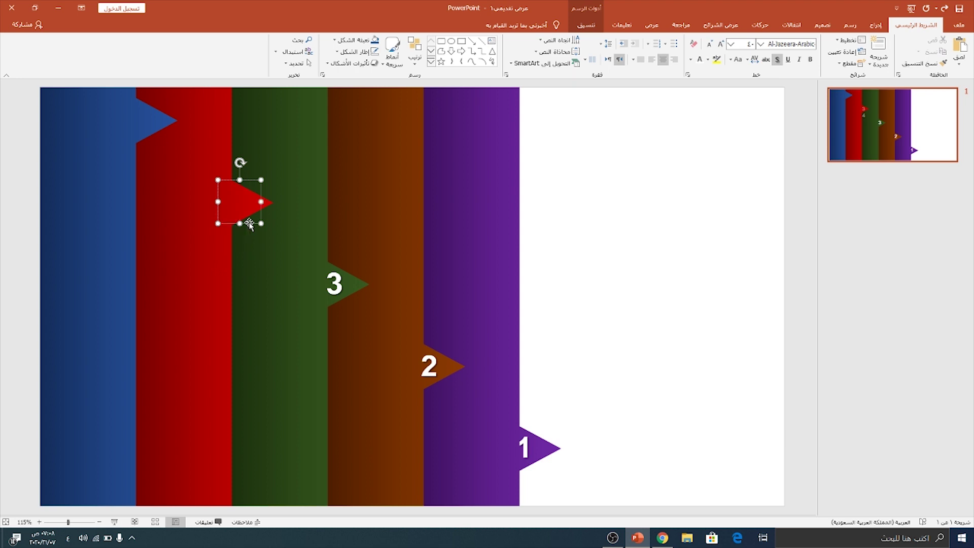
pyautogui.write('4')
pyautogui.press('Escape')
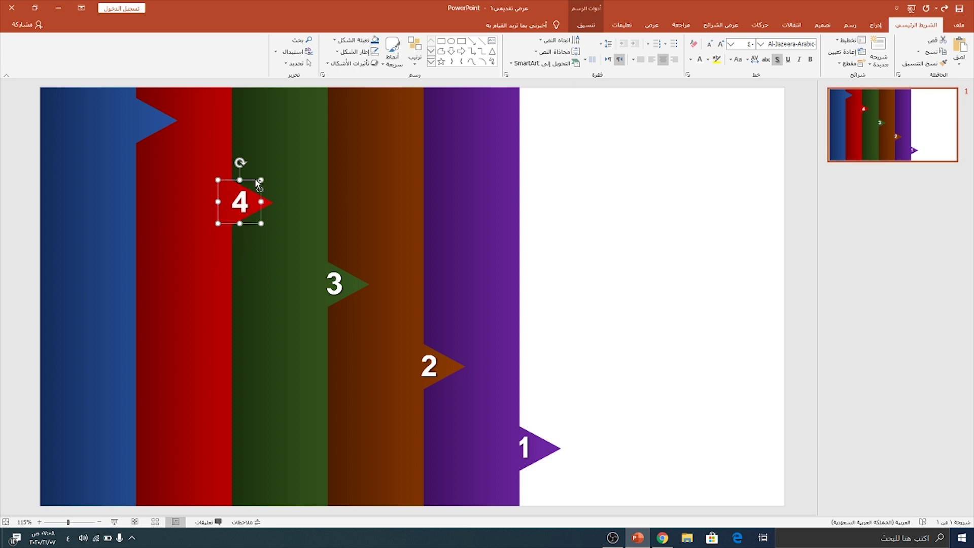
# Copy the label onto the blue tab and change it to 5
pyautogui.moveTo(231, 213); pyautogui.dragTo(136, 131)
pyautogui.doubleClick(149, 124)
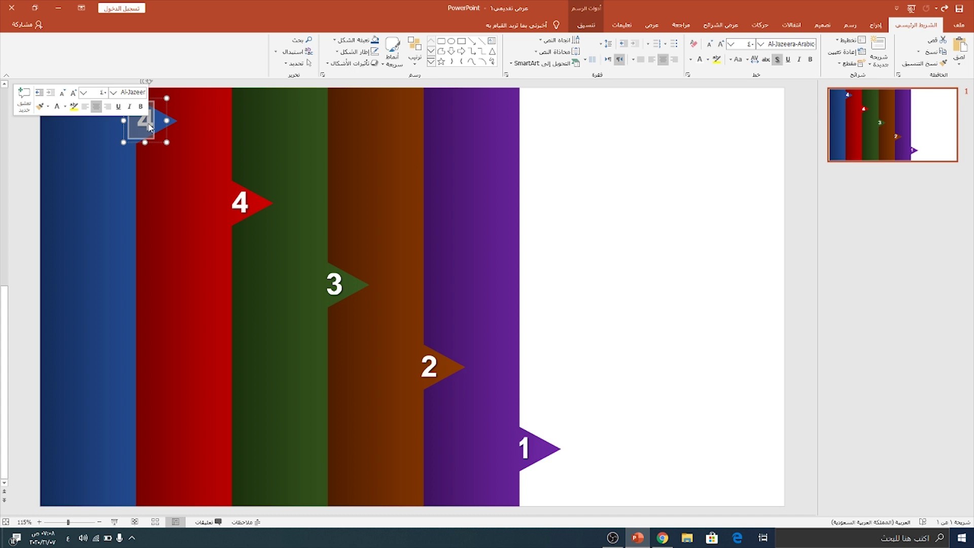
pyautogui.write('5')
pyautogui.click(625, 169)
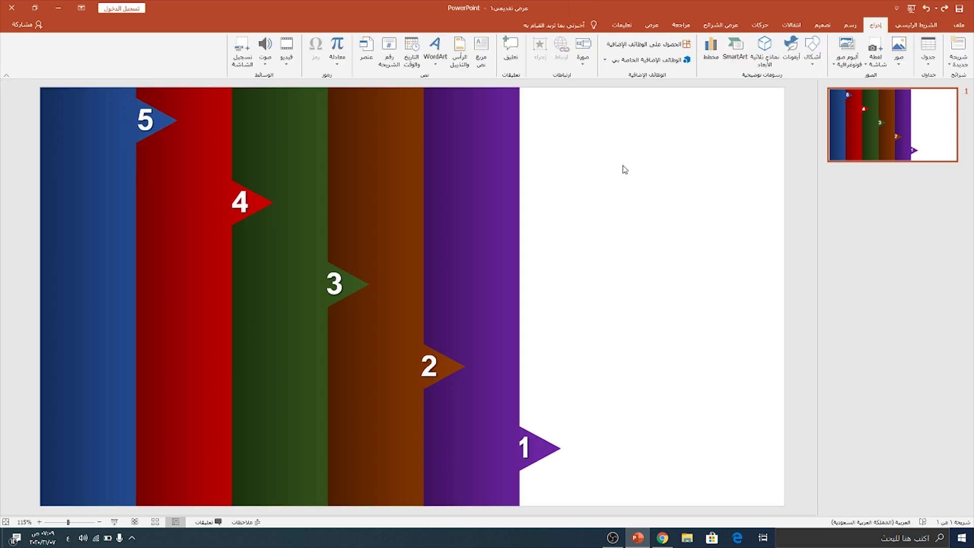
# Apply the Title and Content layout, title it 'عنوان رئيسي', and narrow the title box to fit
pyautogui.rightClick(697, 167)
pyautogui.moveTo(646, 197)
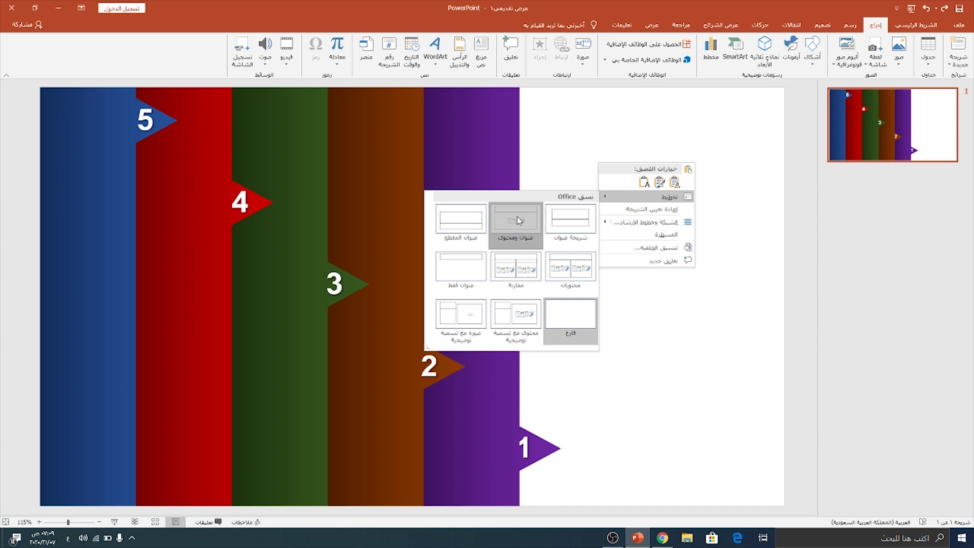
pyautogui.click(526, 219)
pyautogui.click(642, 143)
pyautogui.write('ع')
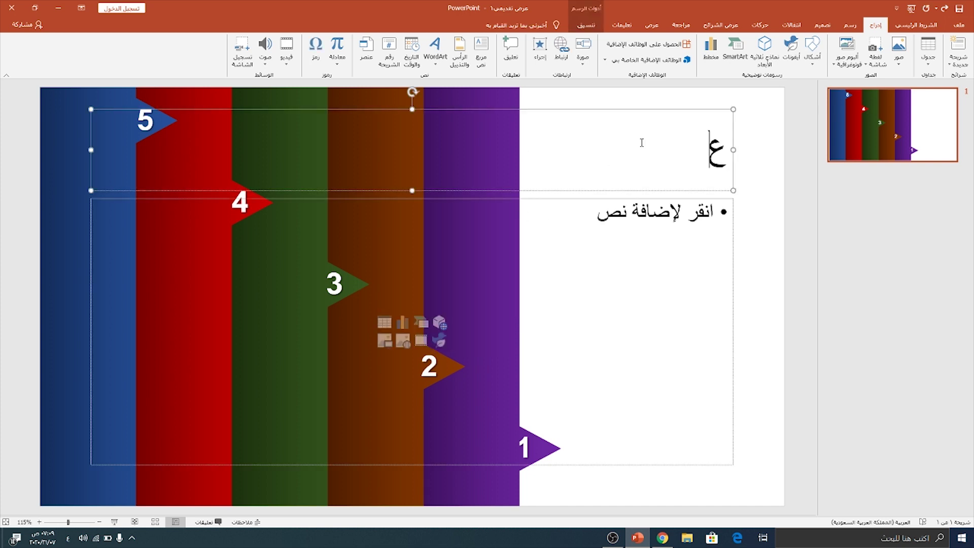
pyautogui.write('نوان رئ')
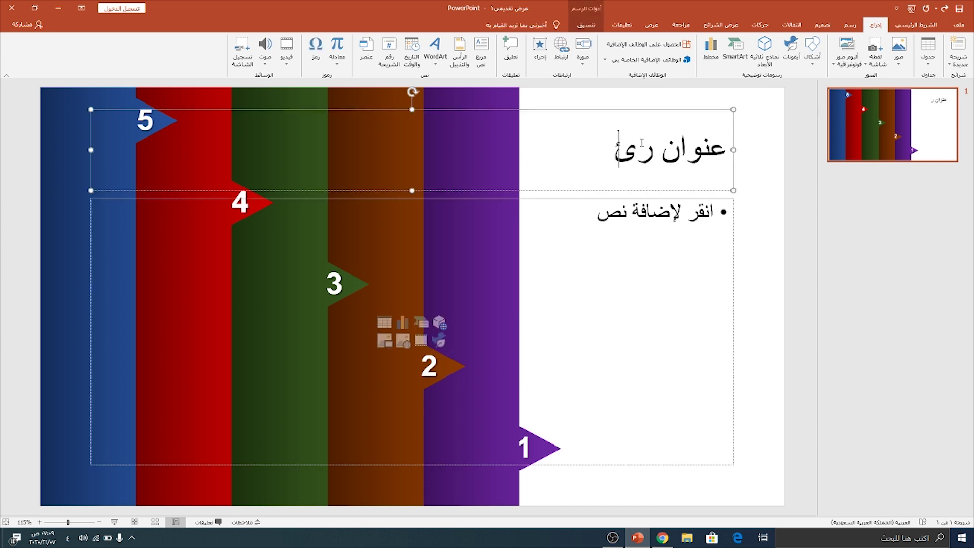
pyautogui.write('يسي')
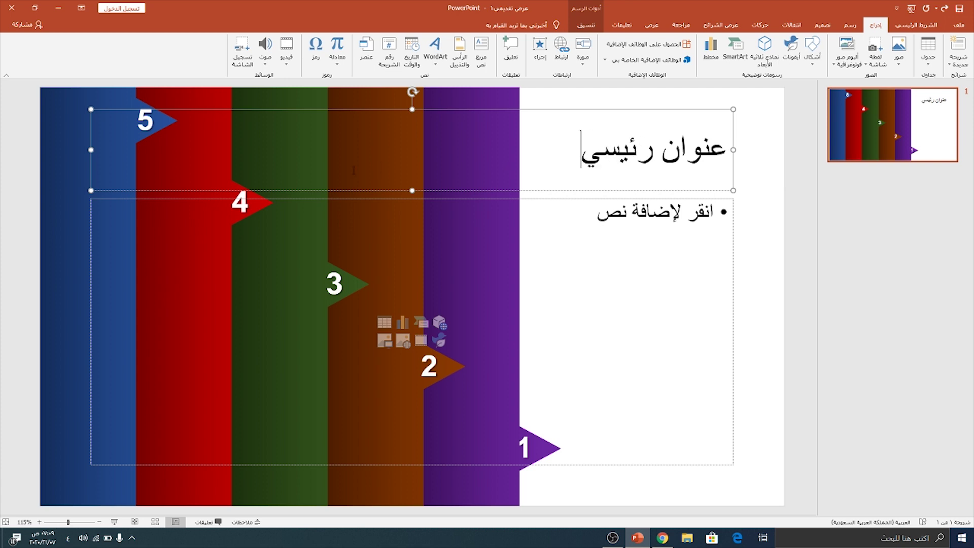
pyautogui.moveTo(85, 147); pyautogui.dragTo(560, 147)
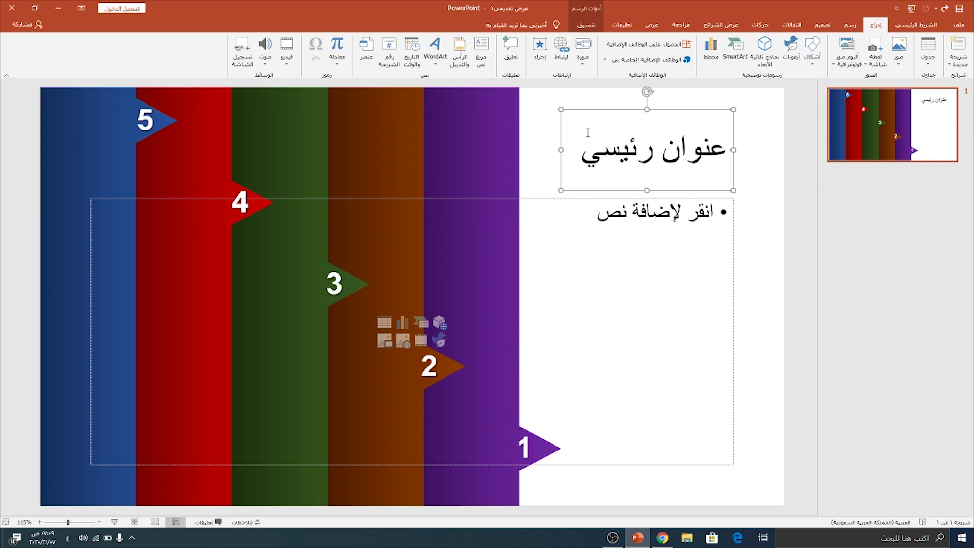
# Make the title bold Abdo Free Bold at size 54, and narrow the content box to the white area
pyautogui.moveTo(619, 110); pyautogui.dragTo(619, 103)
pyautogui.click(916, 24)
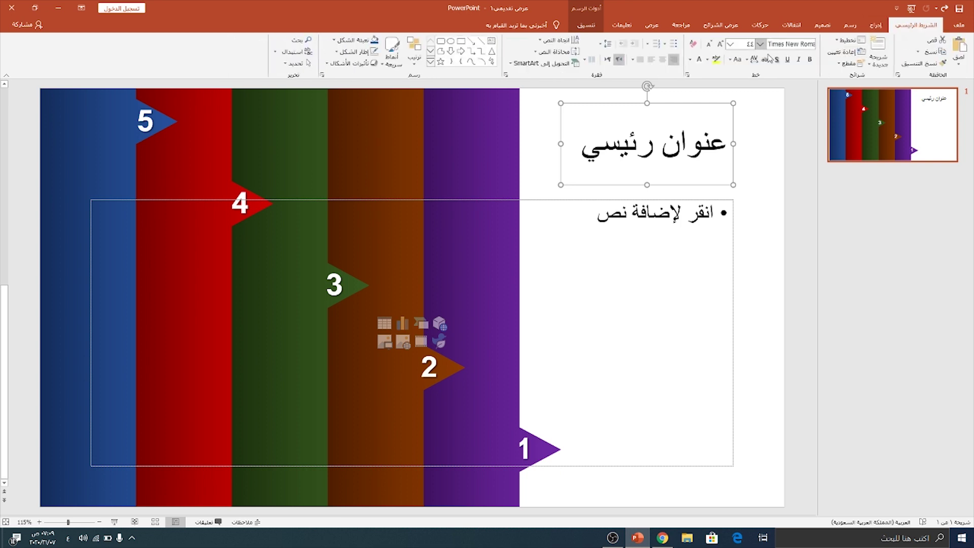
pyautogui.click(810, 59)
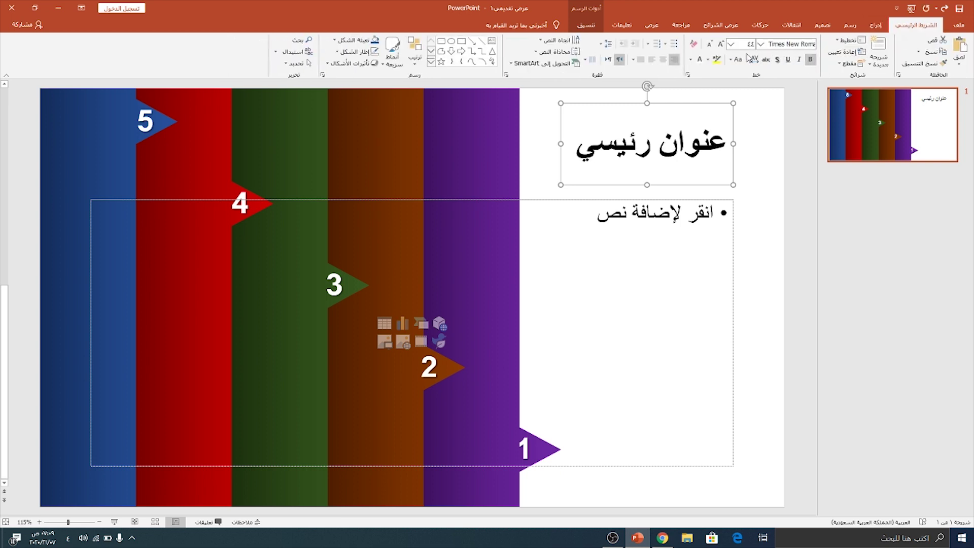
pyautogui.click(709, 46)
pyautogui.click(709, 45)
pyautogui.click(761, 45)
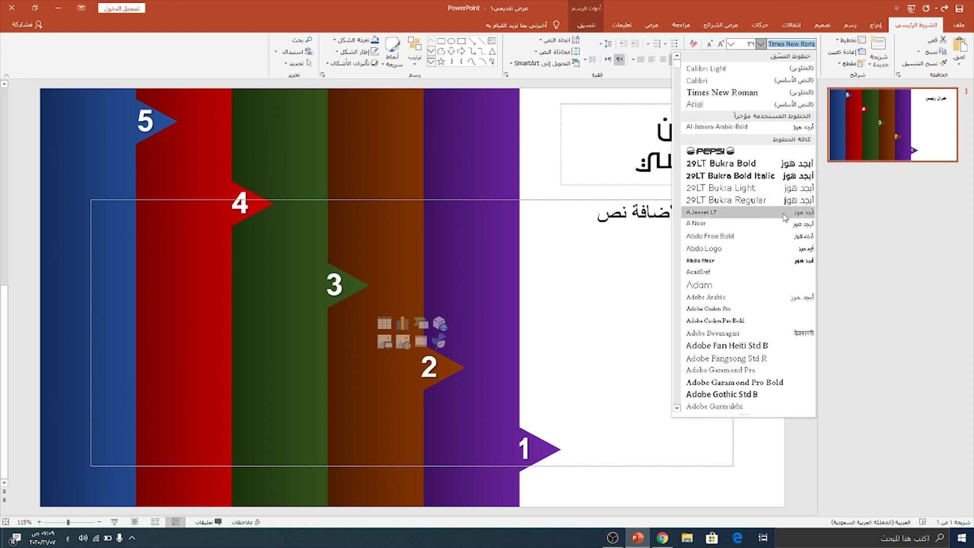
pyautogui.click(786, 236)
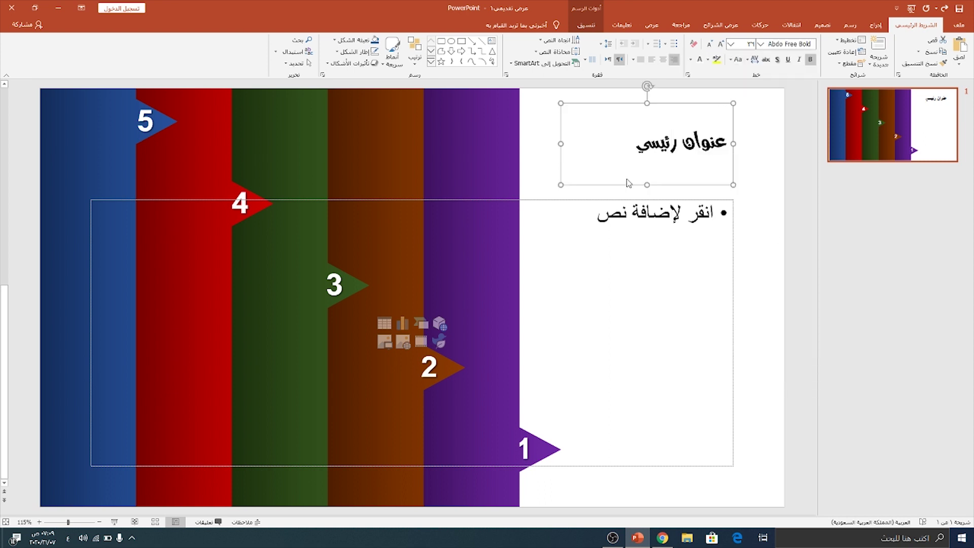
pyautogui.click(721, 44)
pyautogui.click(721, 44)
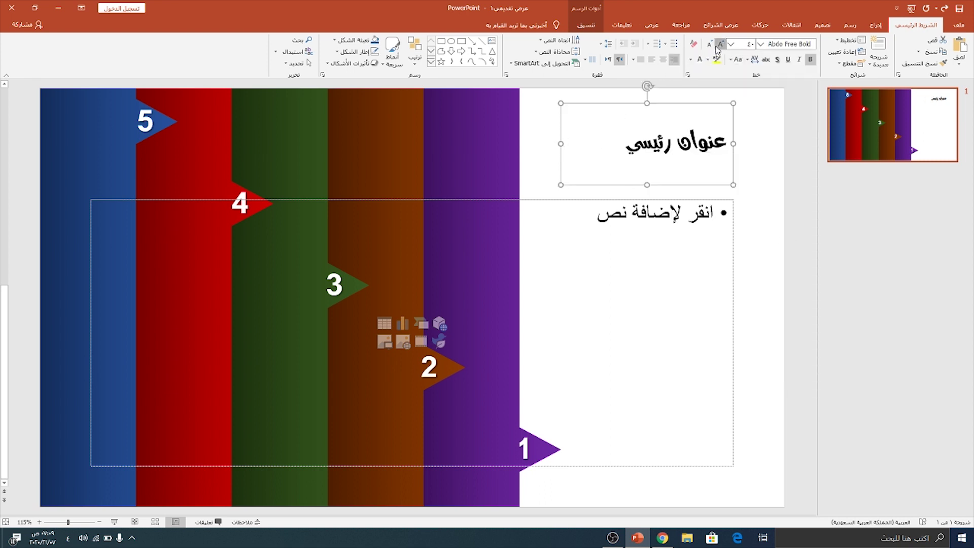
pyautogui.click(720, 44)
pyautogui.click(720, 43)
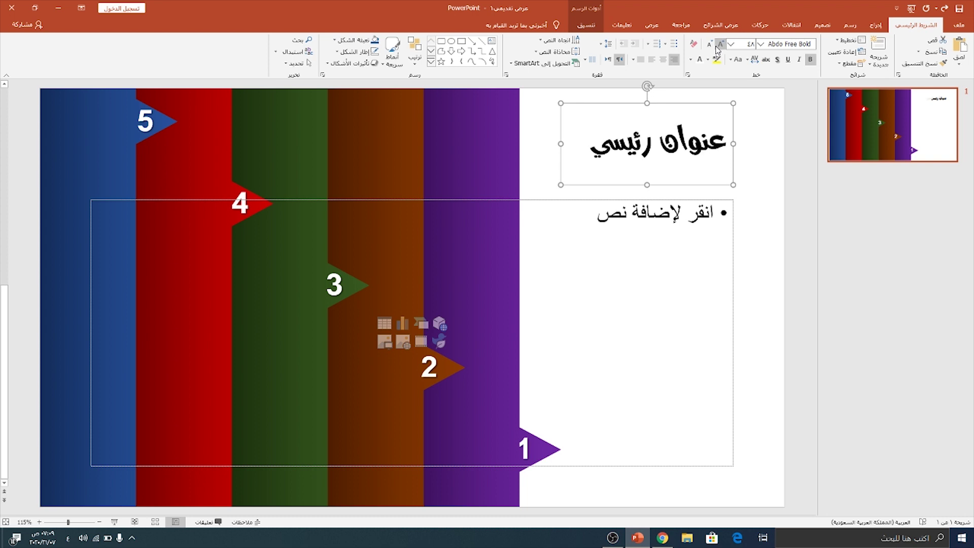
pyautogui.click(598, 199)
pyautogui.moveTo(91, 331); pyautogui.dragTo(522, 330)
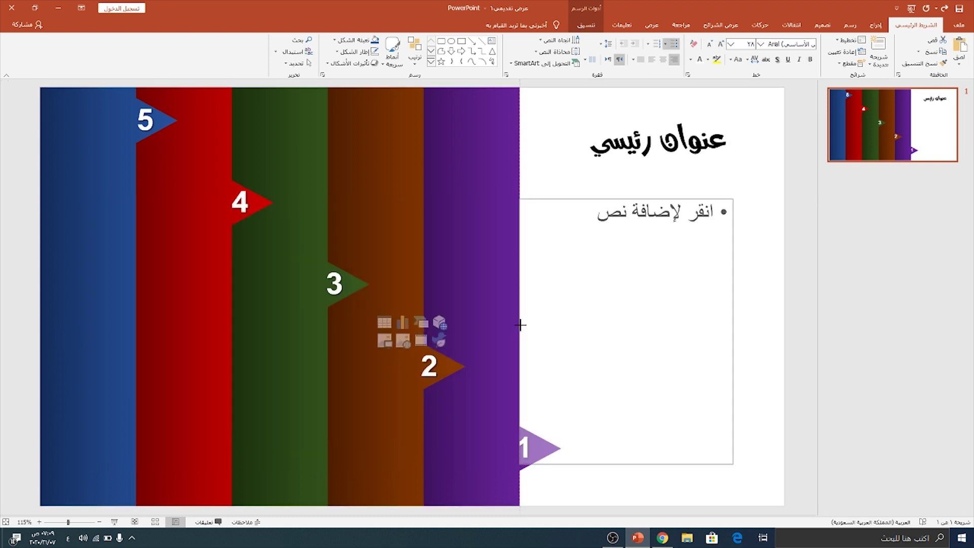
# Paste the bullet list into the content box and adjust its size and position
pyautogui.hotkey('ctrl', 'v')
pyautogui.moveTo(672, 372); pyautogui.dragTo(640, 345)
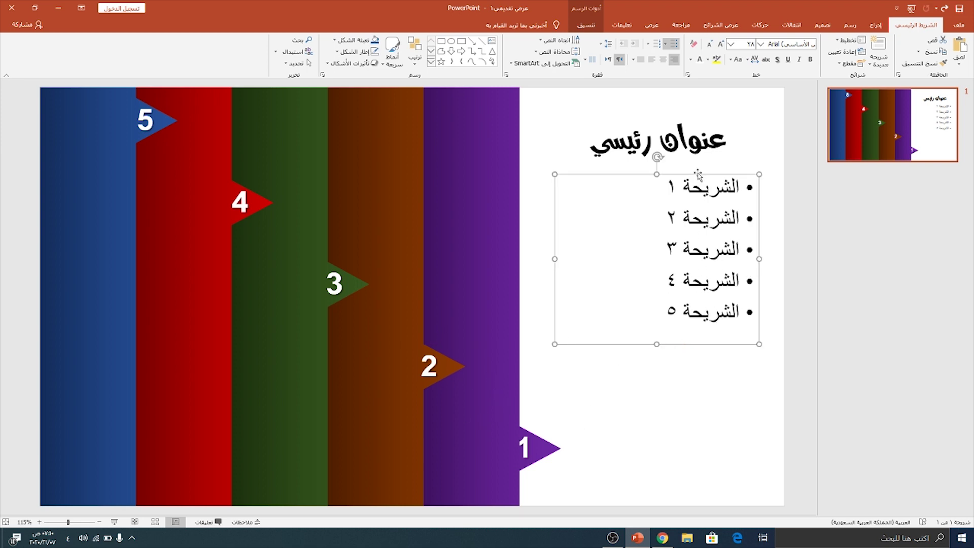
pyautogui.moveTo(698, 175); pyautogui.dragTo(689, 184)
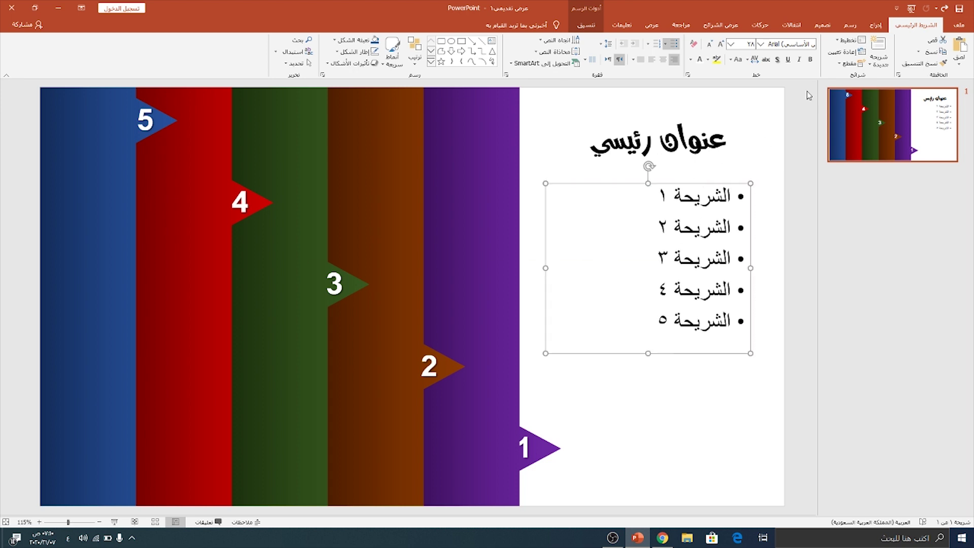
# Format the bullets bold in AL-Mateen with 1.5 line spacing, and nudge the title right
pyautogui.click(810, 59)
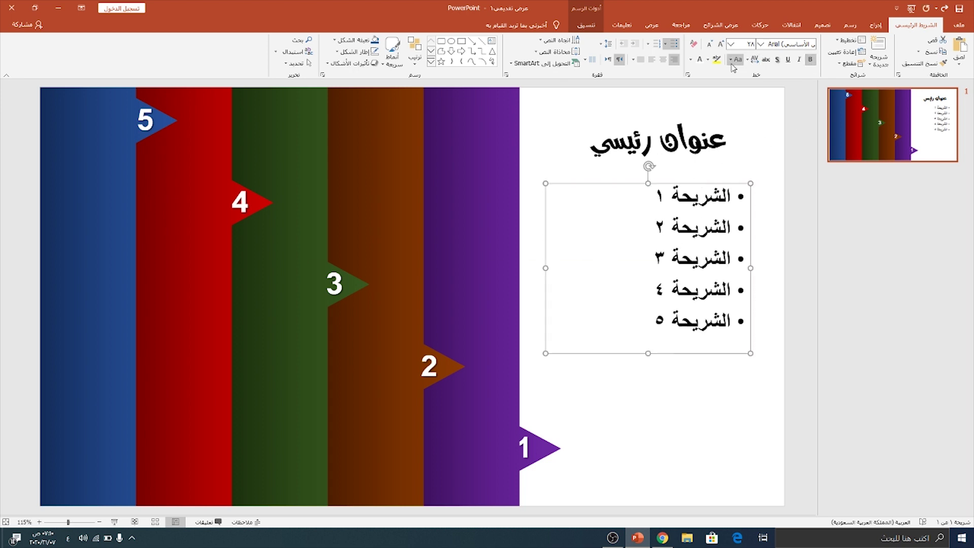
pyautogui.click(761, 44)
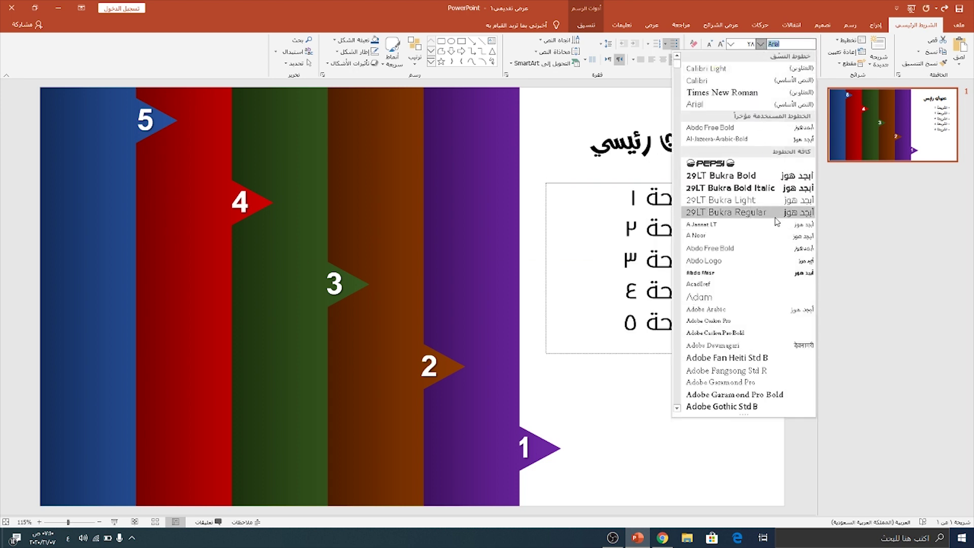
pyautogui.click(751, 274)
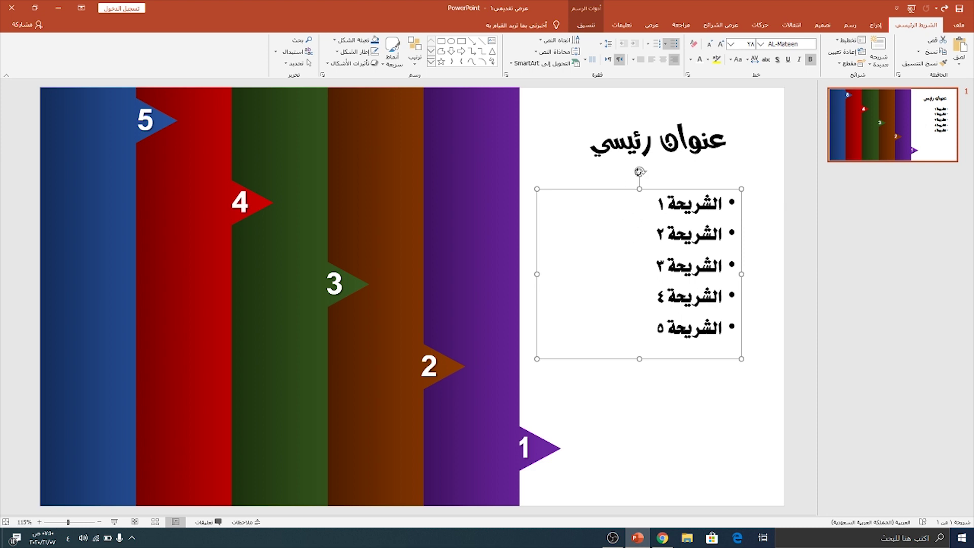
pyautogui.click(606, 44)
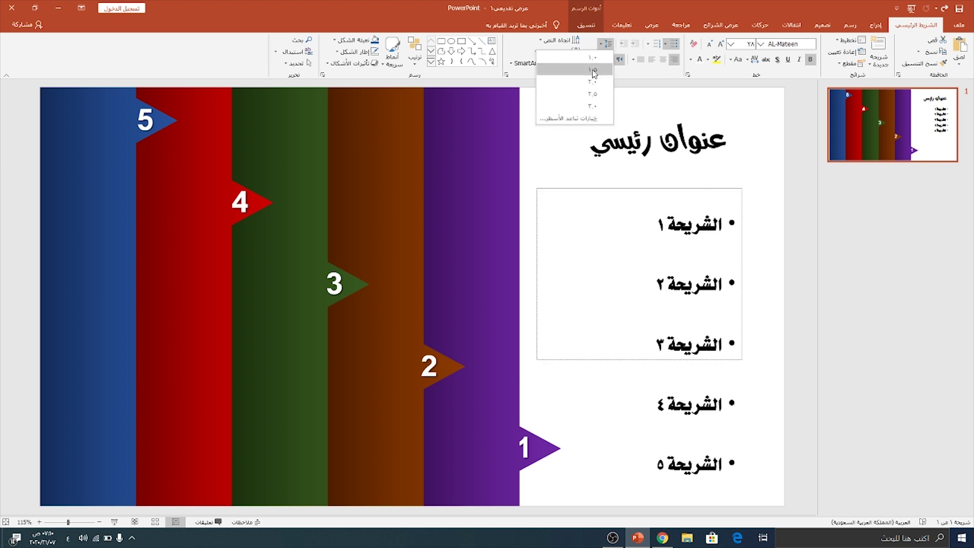
pyautogui.click(594, 74)
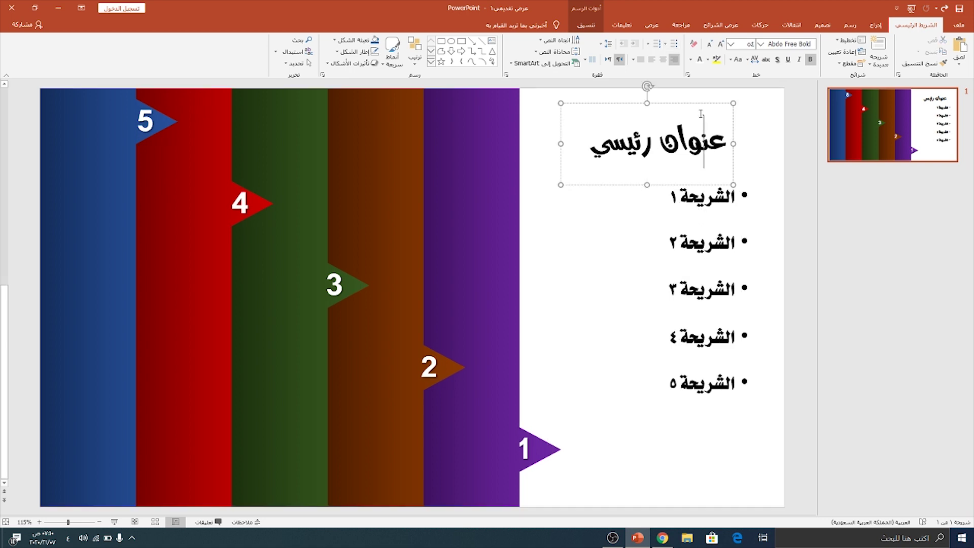
pyautogui.moveTo(704, 104); pyautogui.dragTo(722, 103)
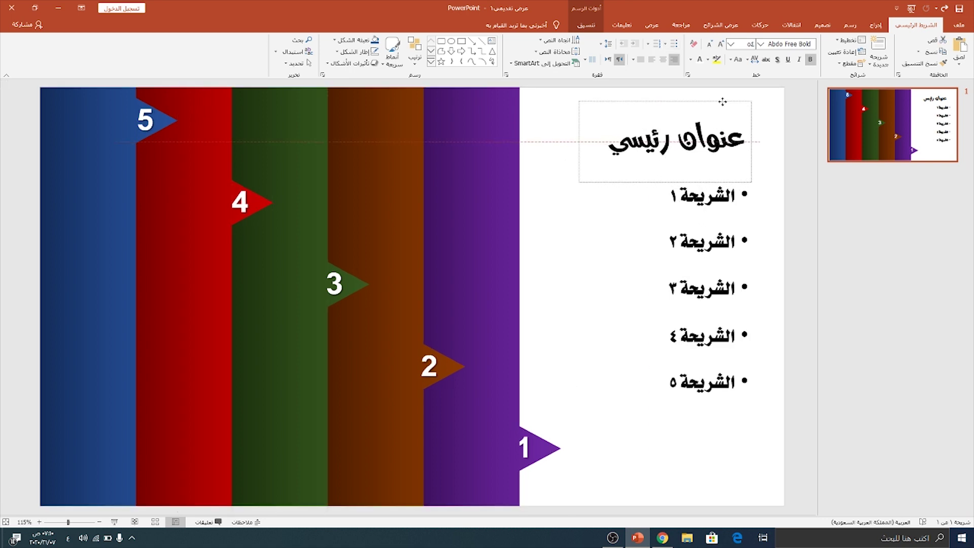
pyautogui.click(721, 457)
# Bring the brown band forward so its arrow overlaps the neighbouring band
pyautogui.click(586, 502)
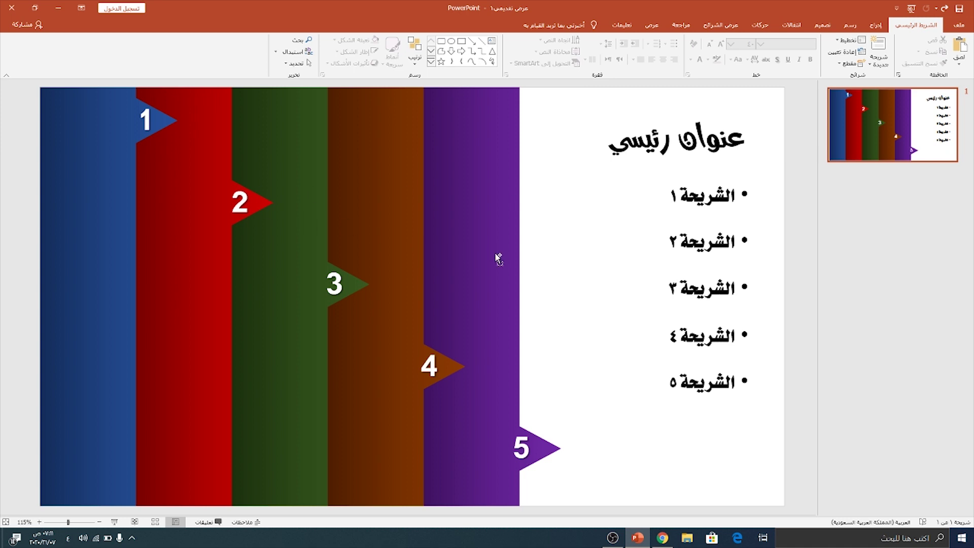
pyautogui.keyDown('ctrl'); pyautogui.scroll(-1, 497, 258); pyautogui.keyUp('ctrl')
pyautogui.press('Tab')
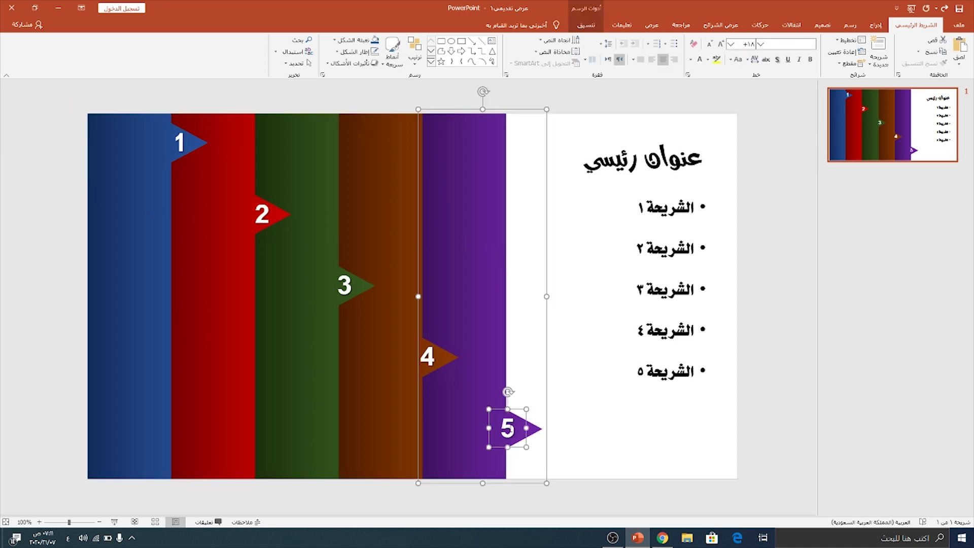
pyautogui.doubleClick(428, 356)
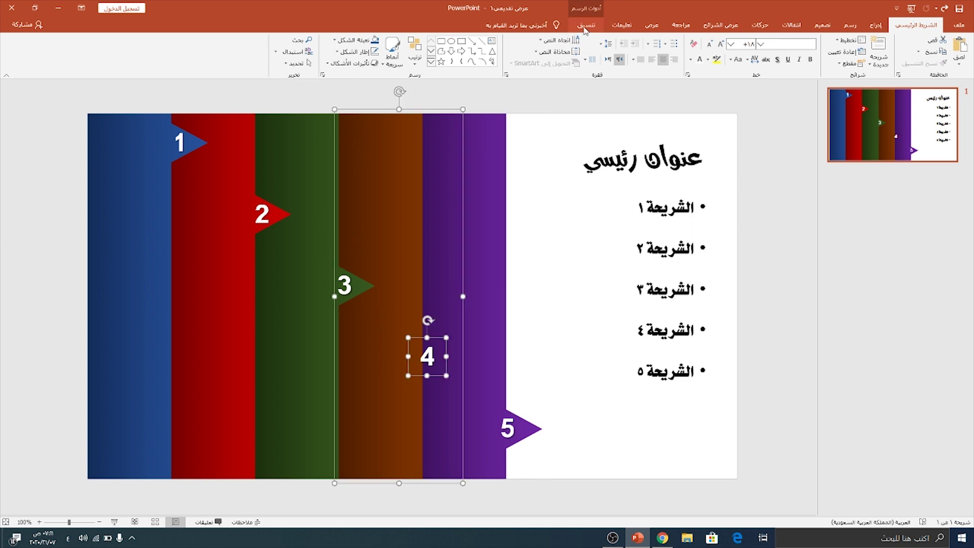
pyautogui.click(296, 49)
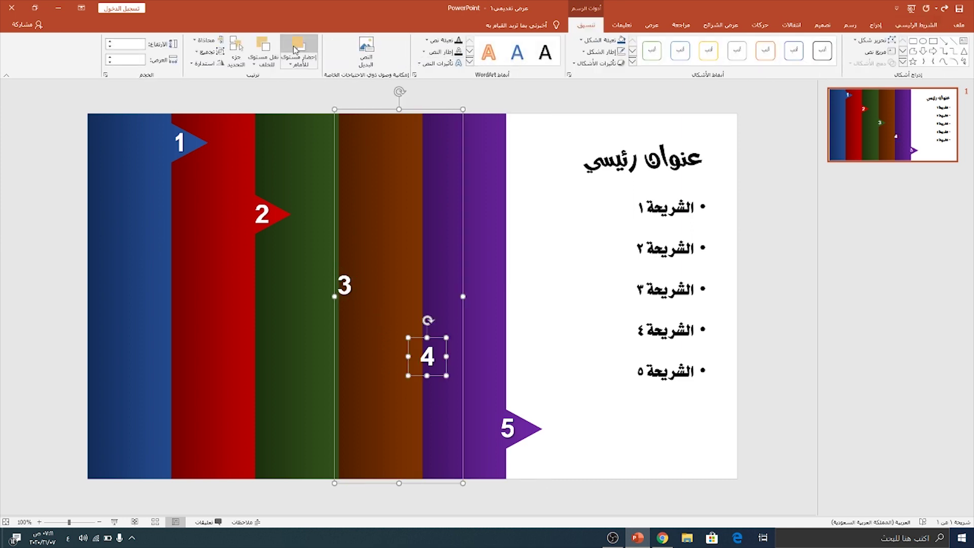
pyautogui.click(296, 49)
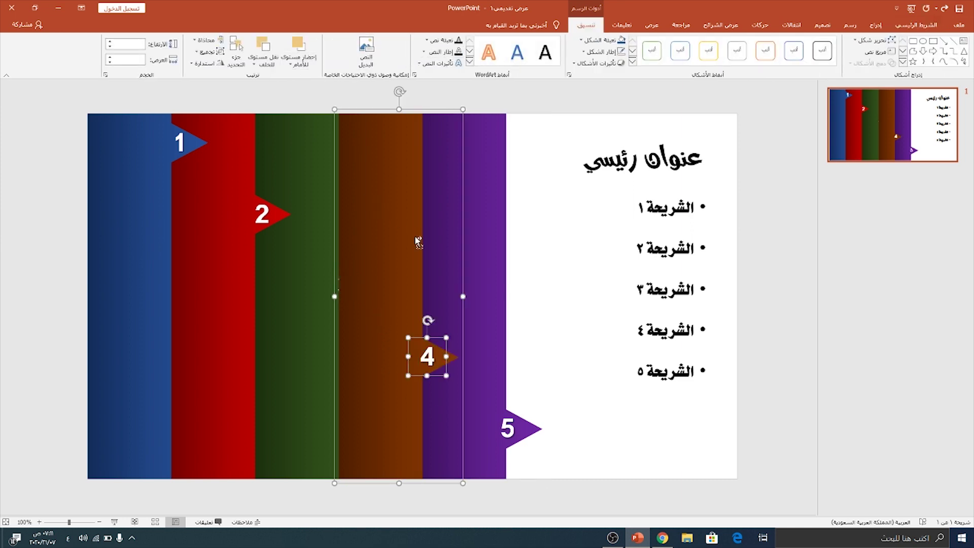
# Adjust the stacking of the green and red bands, then show the animation options
pyautogui.click(305, 249)
pyautogui.hotkey('ctrl', 'z')
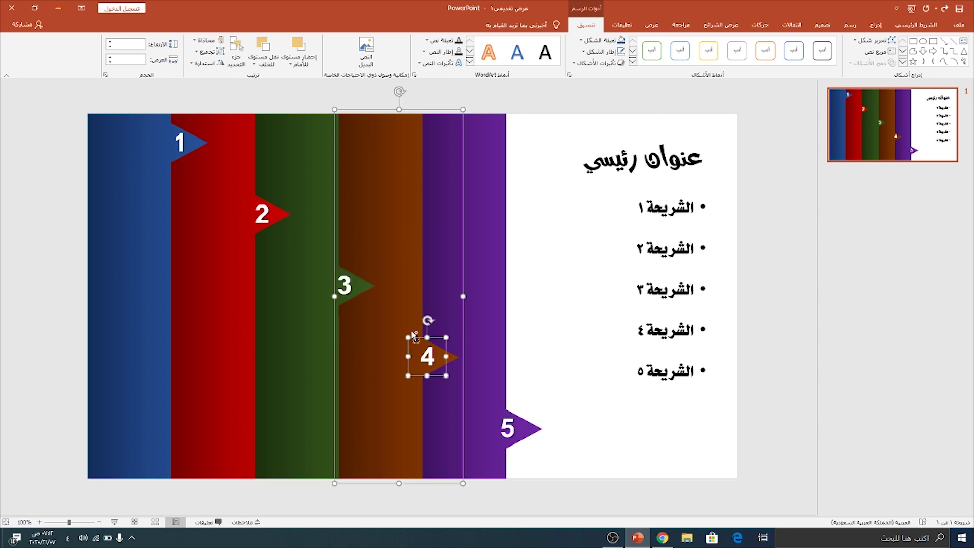
pyautogui.hotkey('ctrl', 'z')
pyautogui.hotkey('ctrl', 'z')
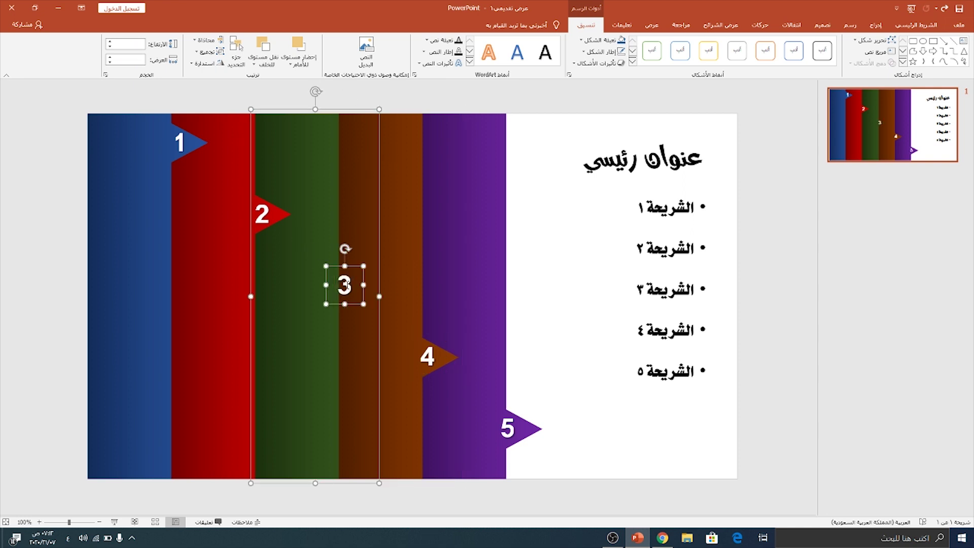
pyautogui.hotkey('ctrl', 'z')
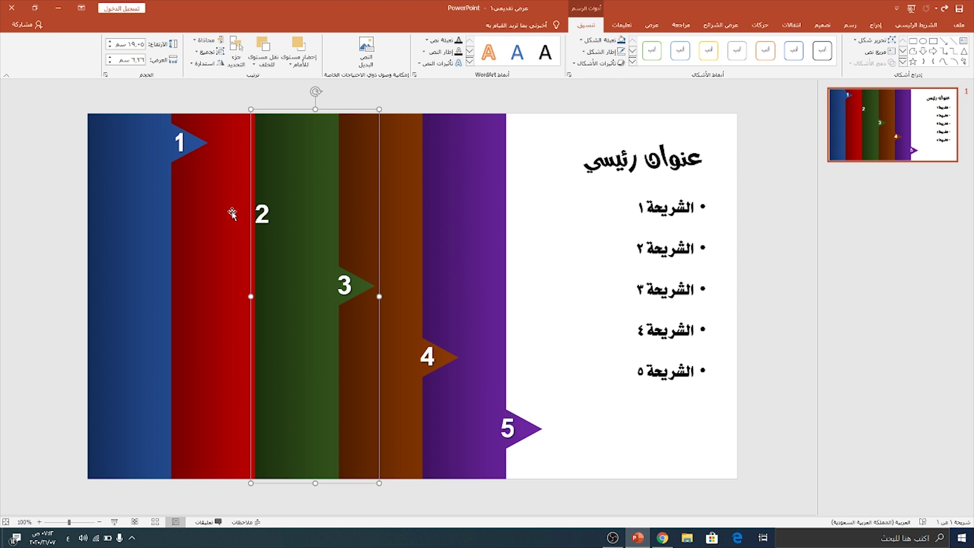
pyautogui.hotkey('ctrl', 'z')
pyautogui.hotkey('ctrl', 'z')
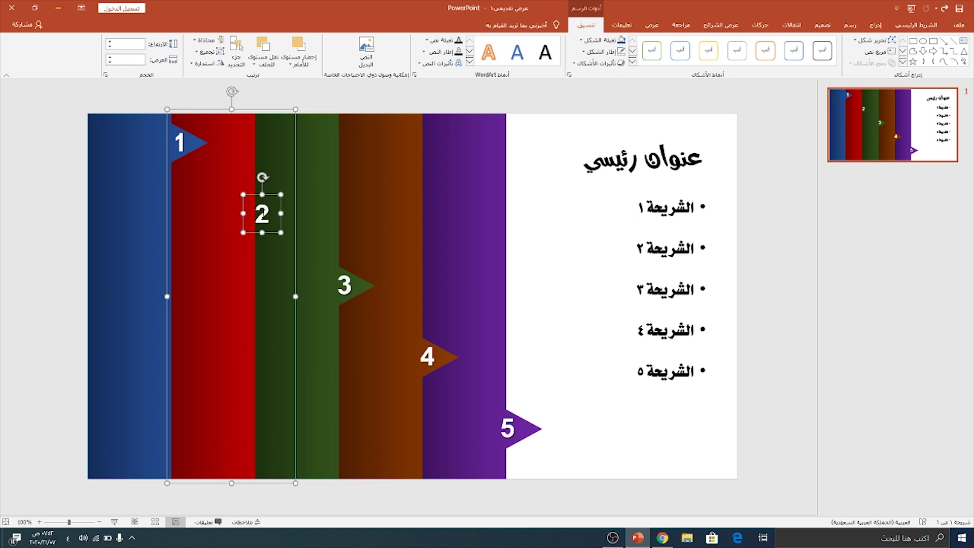
pyautogui.hotkey('ctrl', 'z')
pyautogui.hotkey('ctrl', 'z')
pyautogui.hotkey('ctrl', 'z')
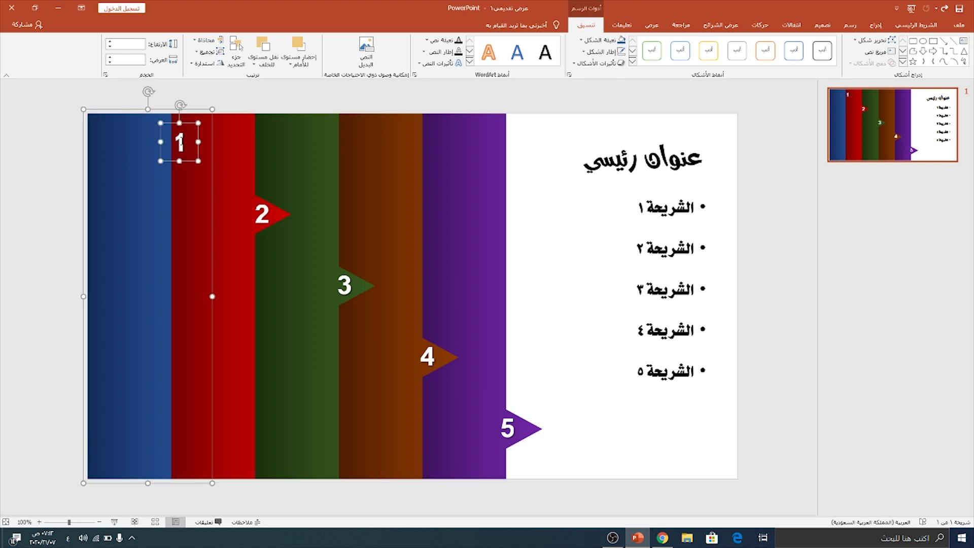
pyautogui.hotkey('ctrl', 'z')
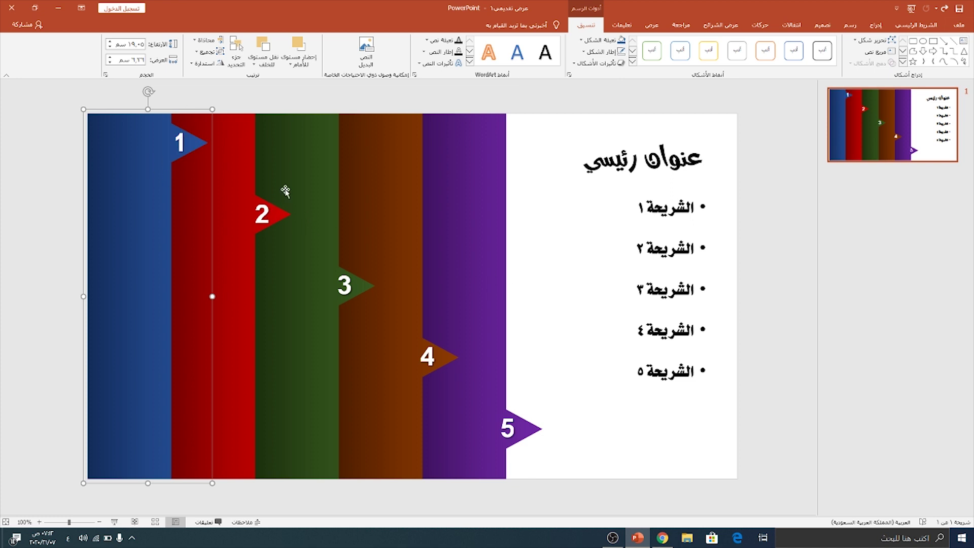
pyautogui.click(530, 242)
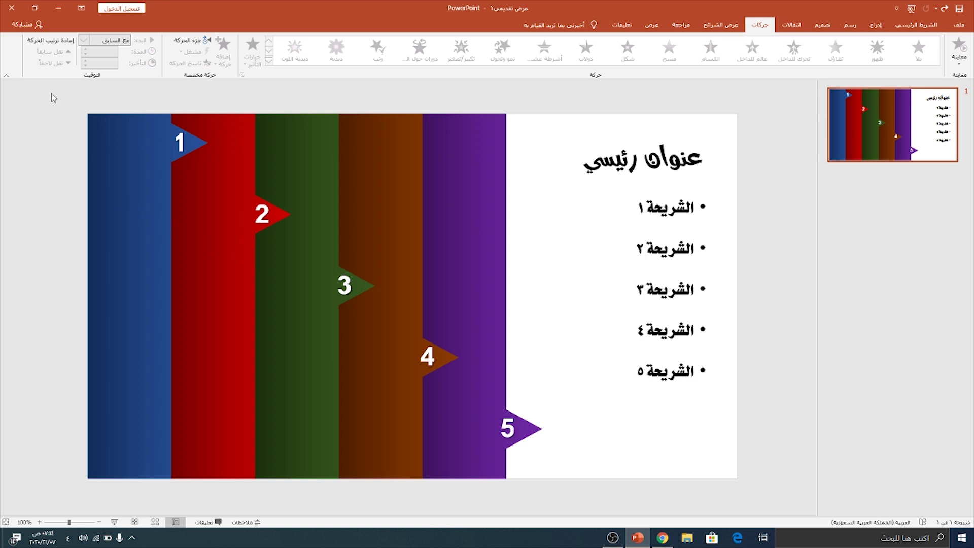
# Give all five coloured bands a Fly In entrance coming from the left
pyautogui.moveTo(53, 97); pyautogui.dragTo(569, 488)
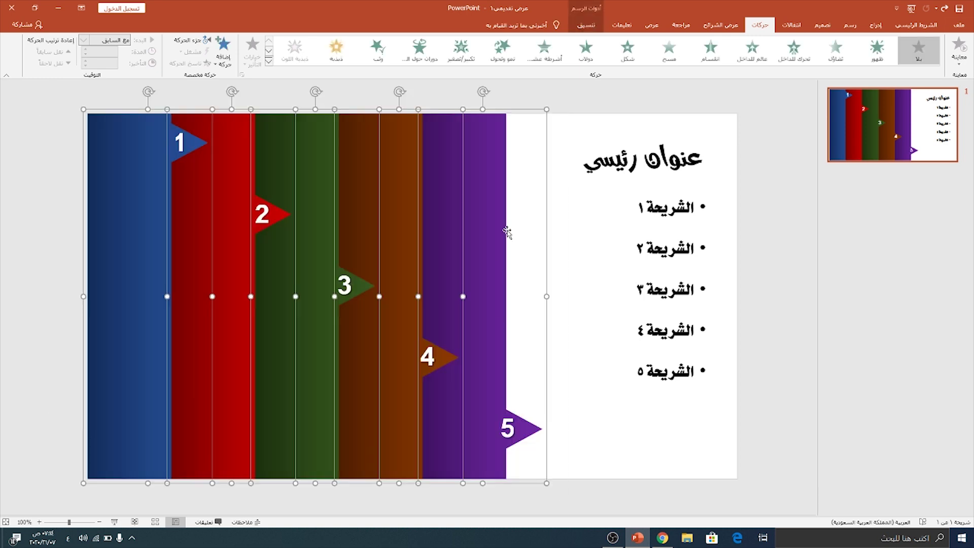
pyautogui.click(794, 51)
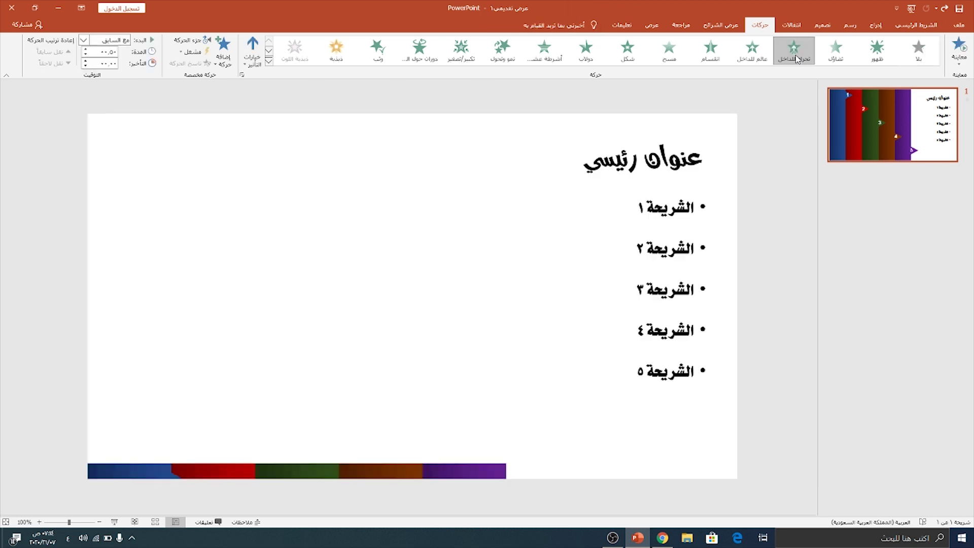
pyautogui.click(223, 51)
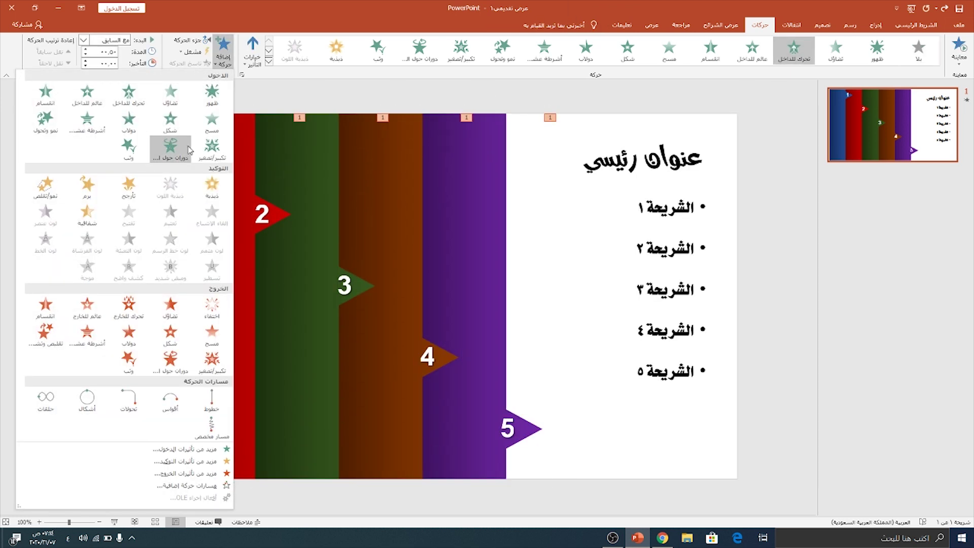
pyautogui.click(256, 60)
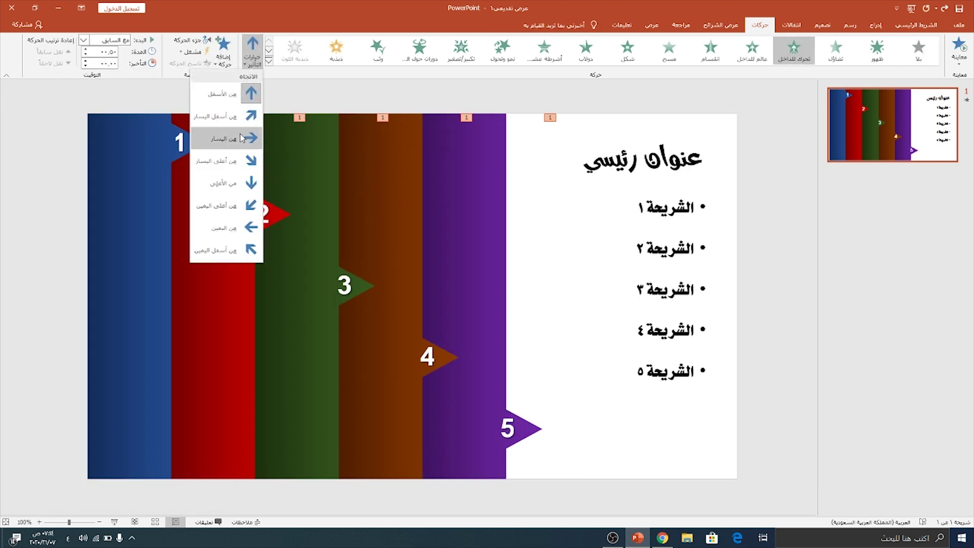
pyautogui.click(210, 140)
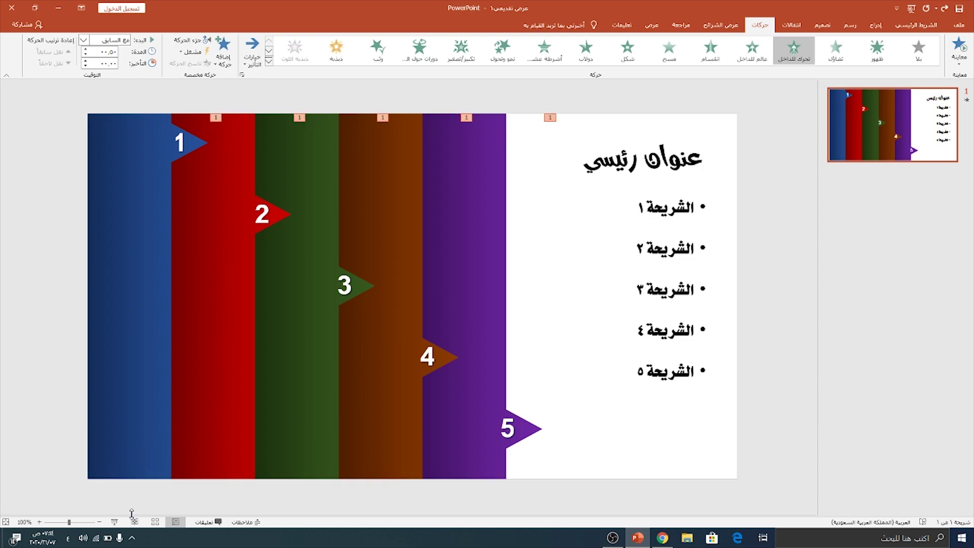
# Preview the bands' fly-in in a slide show, then exit back to editing
pyautogui.click(115, 522)
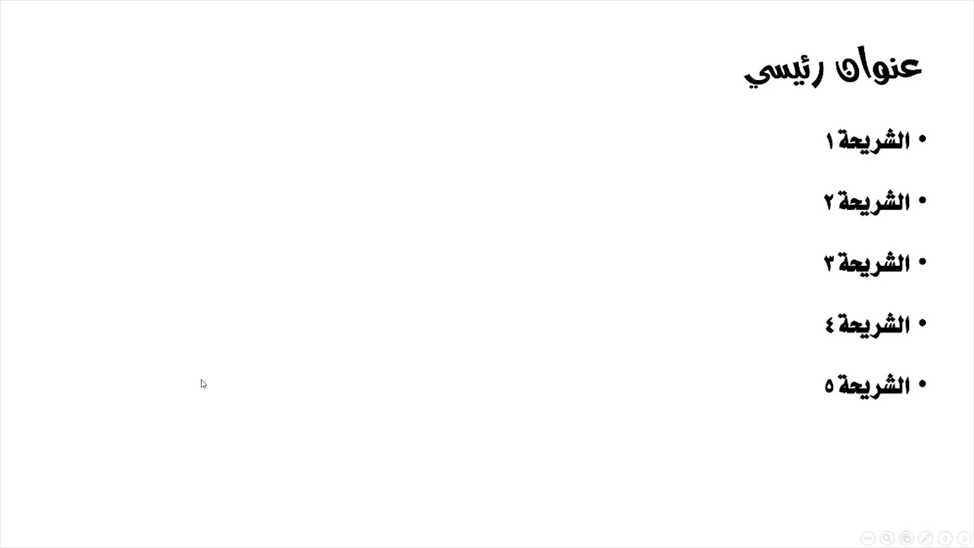
pyautogui.click(377, 289)
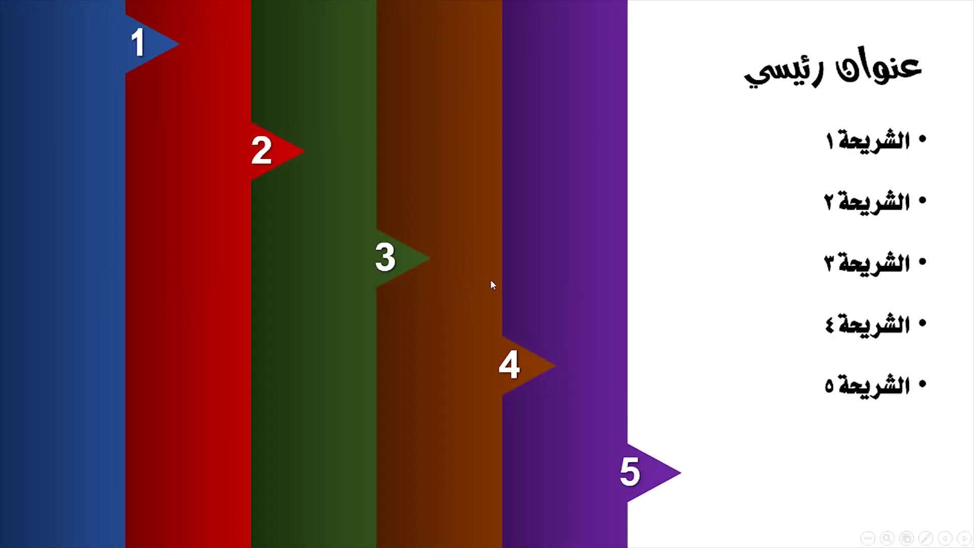
pyautogui.press('Escape')
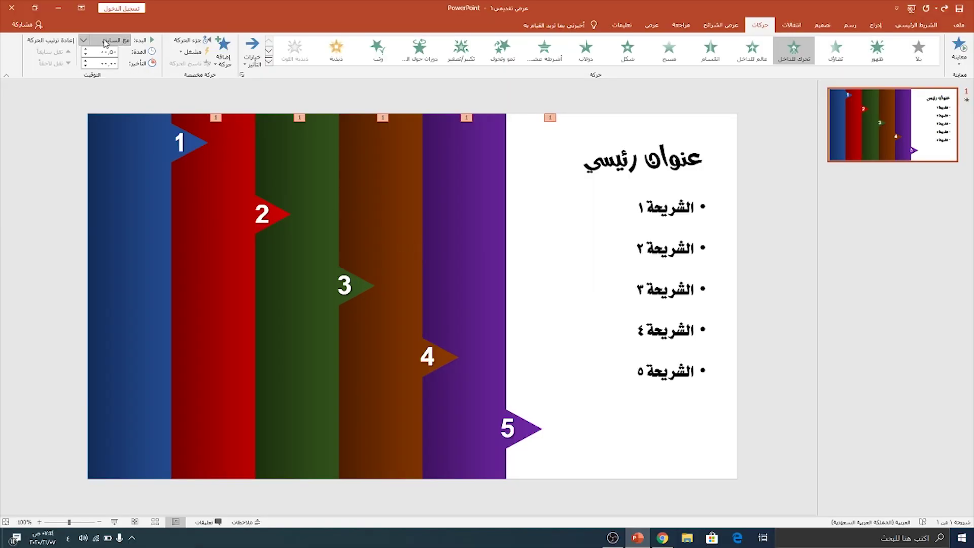
# Set the band animations to start On Click and click through purple 5, brown 4, green 3, red 2, blue 1
pyautogui.click(83, 41)
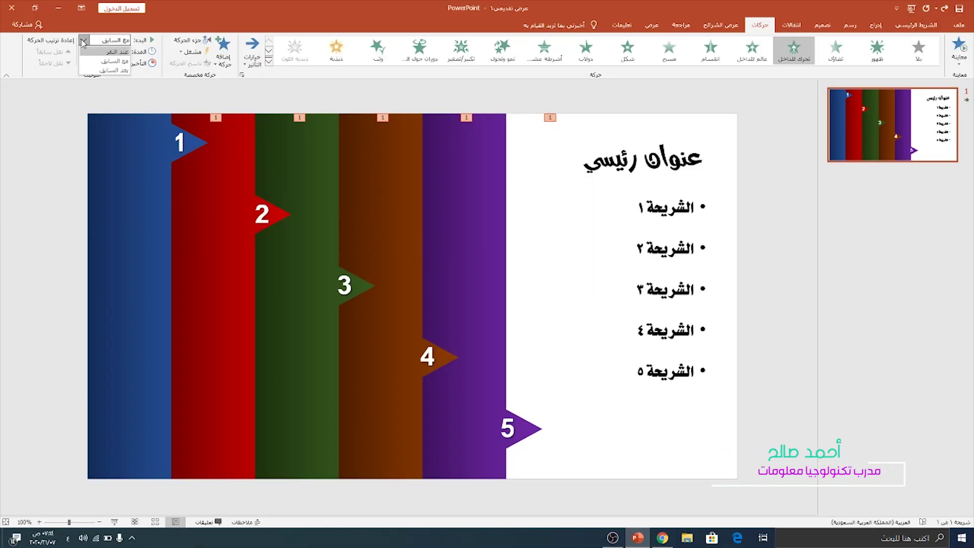
pyautogui.click(109, 52)
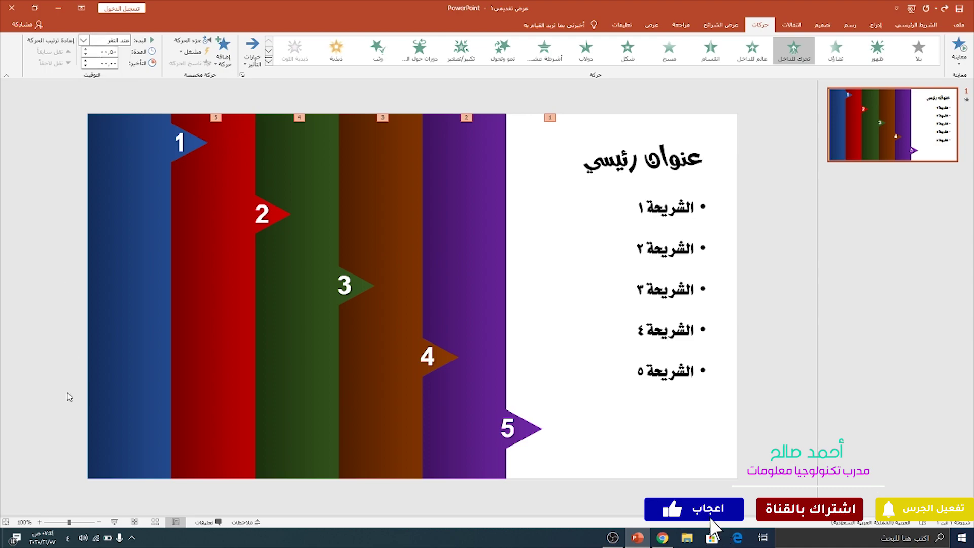
pyautogui.click(114, 522)
pyautogui.click(236, 349)
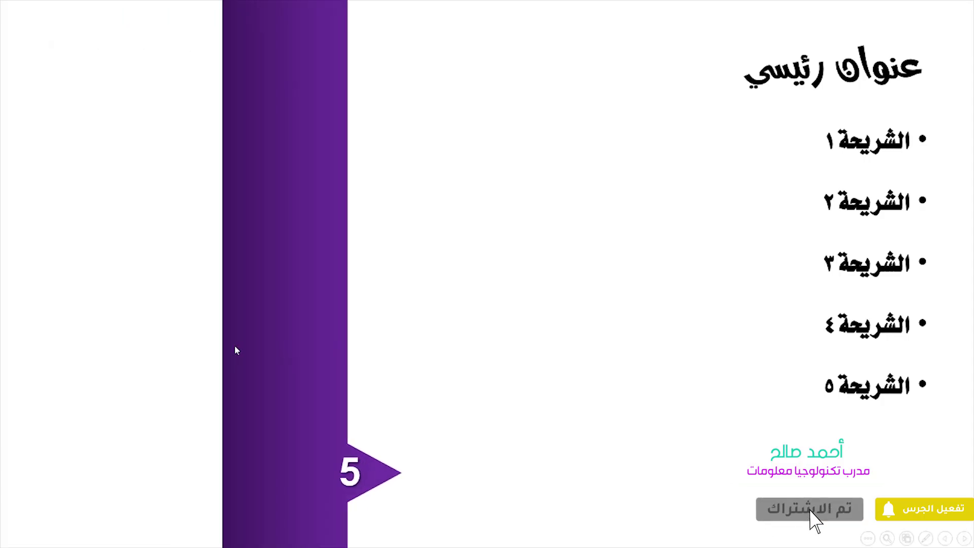
pyautogui.click(235, 350)
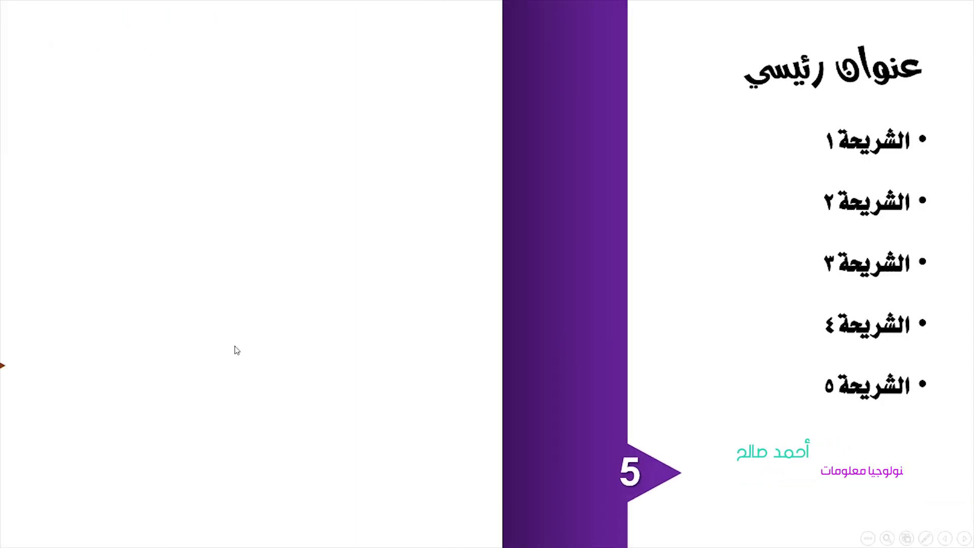
pyautogui.click(236, 351)
pyautogui.click(236, 350)
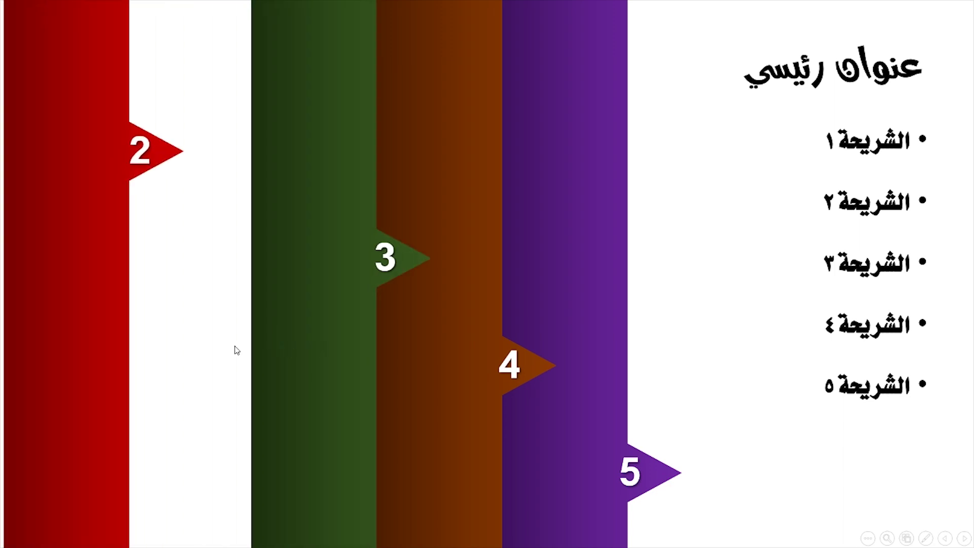
pyautogui.click(234, 349)
pyautogui.click(235, 350)
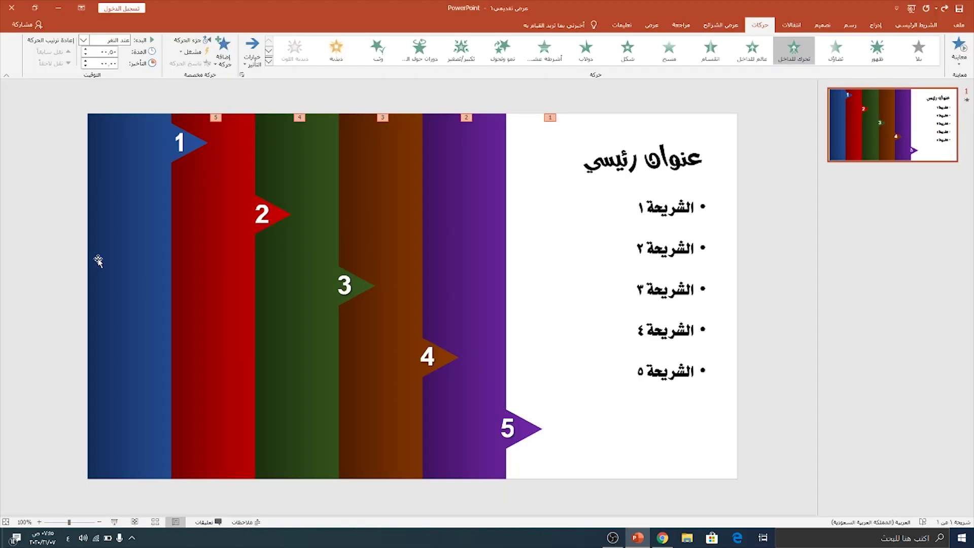
# In the Animation Pane, move group 33's entrance to play first
pyautogui.click(191, 40)
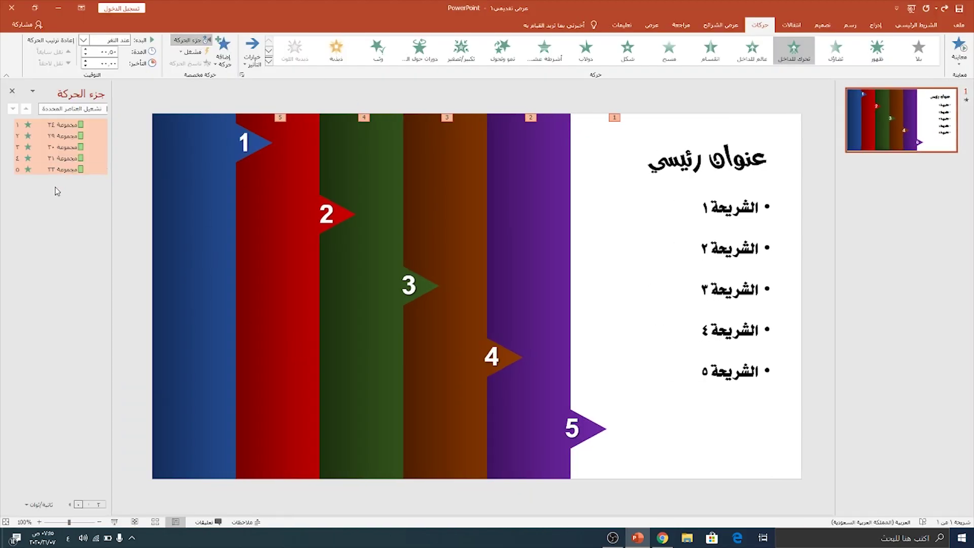
pyautogui.moveTo(46, 167); pyautogui.dragTo(51, 121)
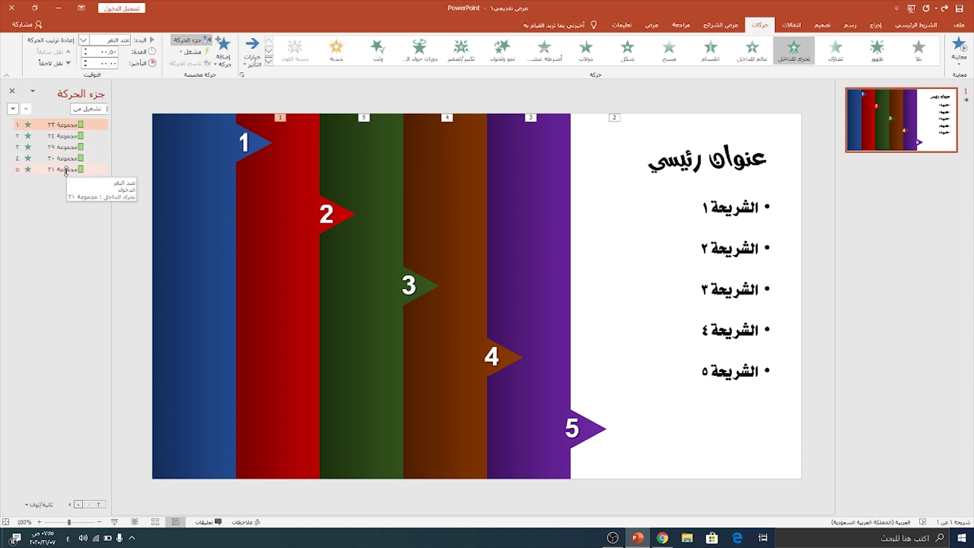
pyautogui.click(507, 224)
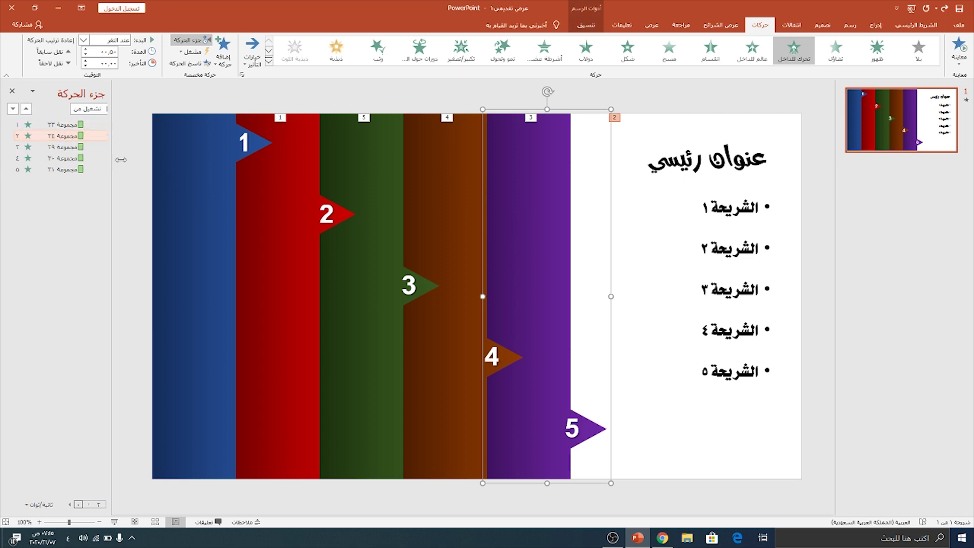
pyautogui.click(62, 125)
# Move the red band's entrance to second and brown to fourth, then preview the show
pyautogui.click(250, 193)
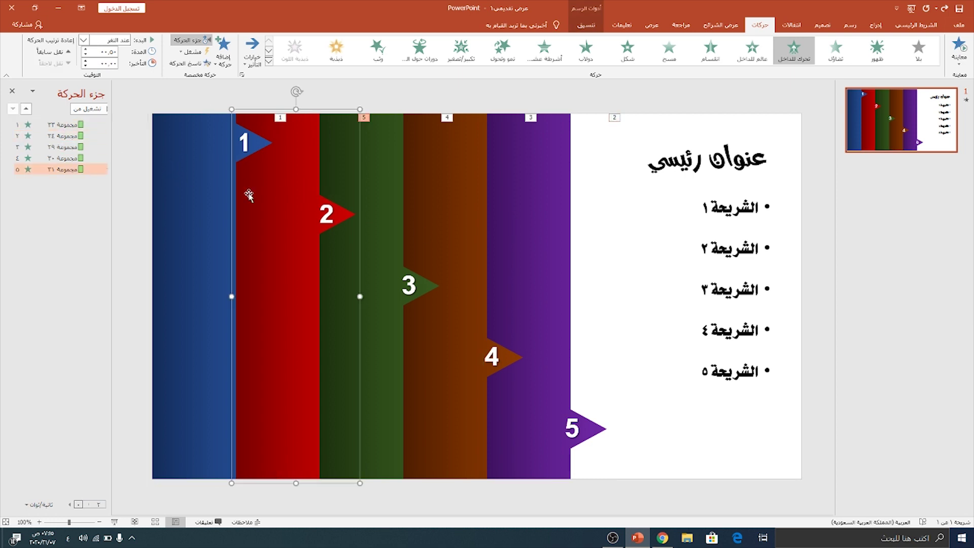
pyautogui.moveTo(73, 138); pyautogui.dragTo(72, 133)
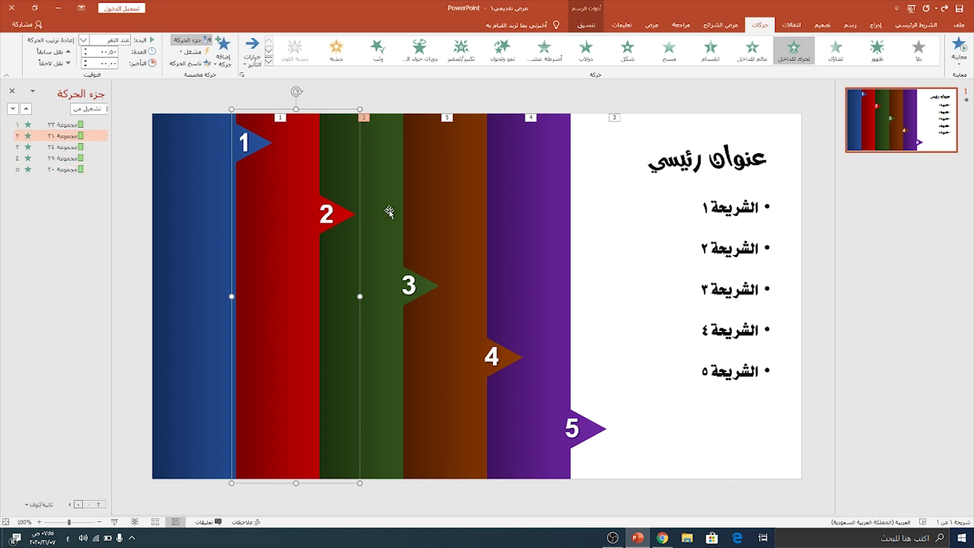
pyautogui.click(383, 187)
pyautogui.moveTo(63, 169)
pyautogui.mouseDown()
pyautogui.moveTo(71, 147)
pyautogui.moveTo(66, 157)
pyautogui.mouseUp()
pyautogui.click(461, 224)
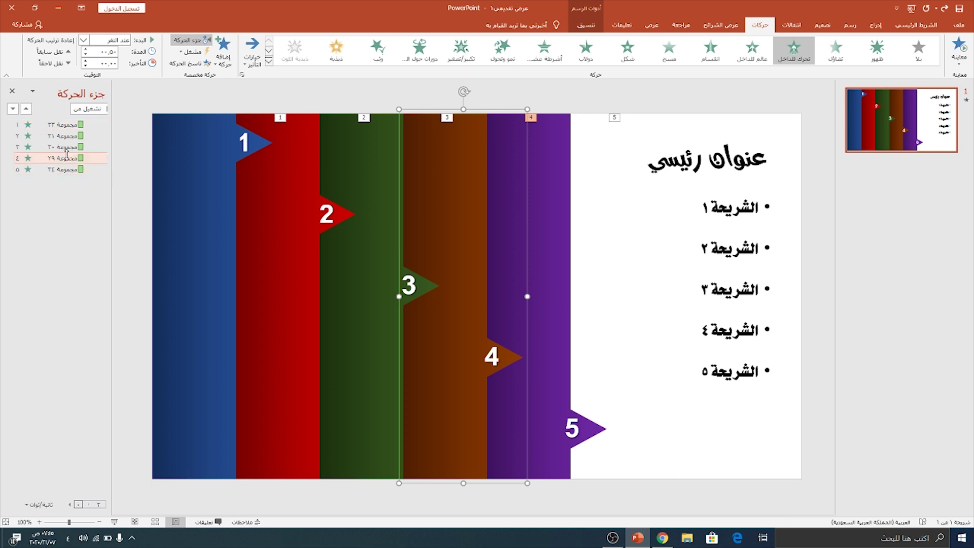
pyautogui.click(545, 246)
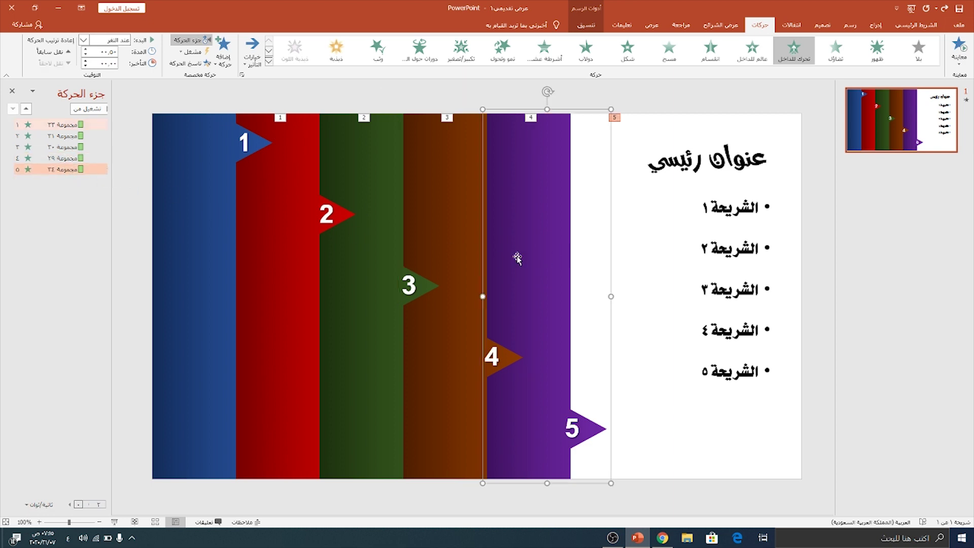
pyautogui.click(114, 522)
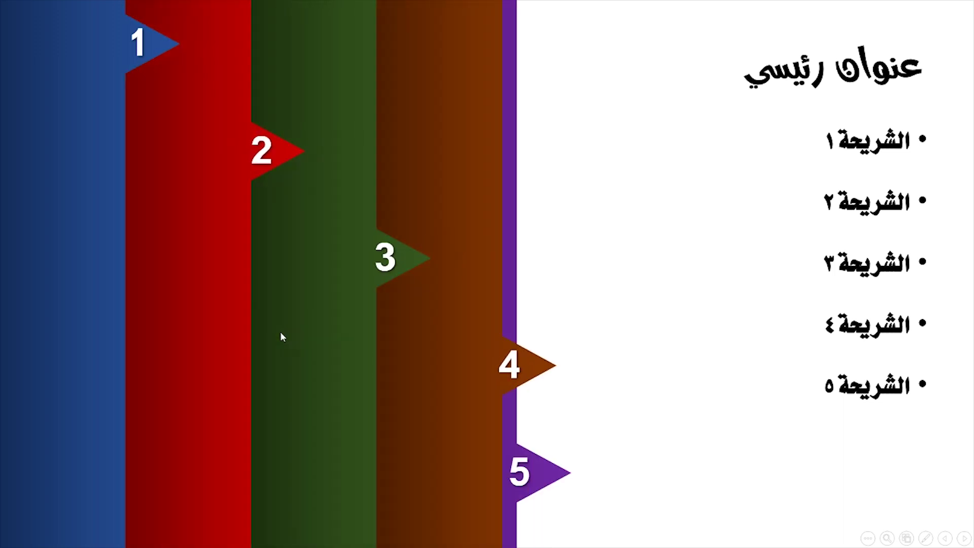
pyautogui.press('Escape')
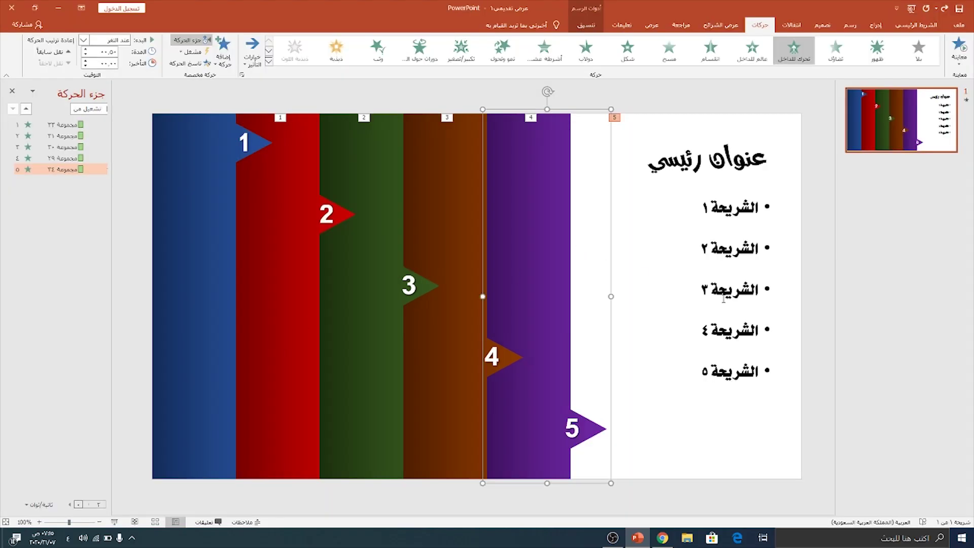
# Give the five bullet lines a Fly In From Bottom entrance starting With Previous
pyautogui.click(723, 298)
pyautogui.moveTo(693, 375); pyautogui.dragTo(750, 200)
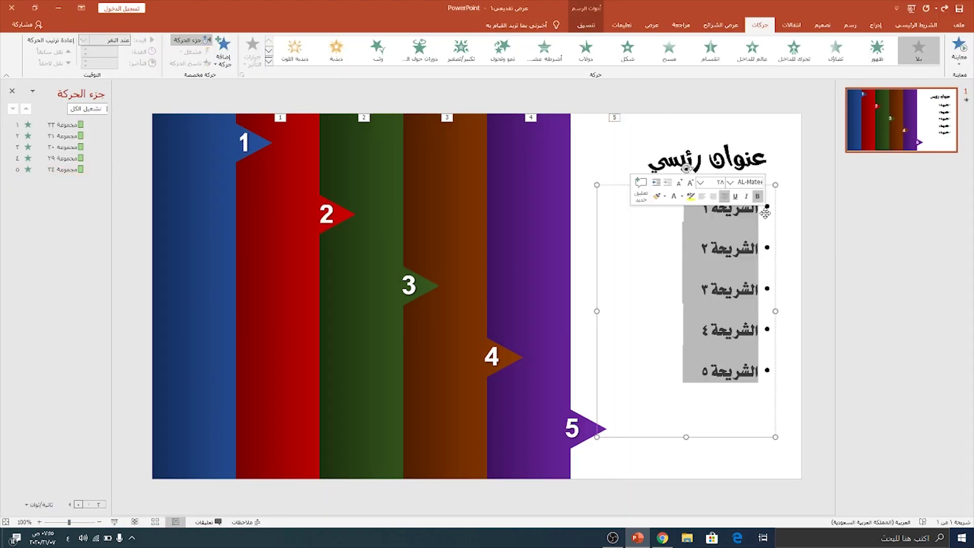
pyautogui.click(794, 51)
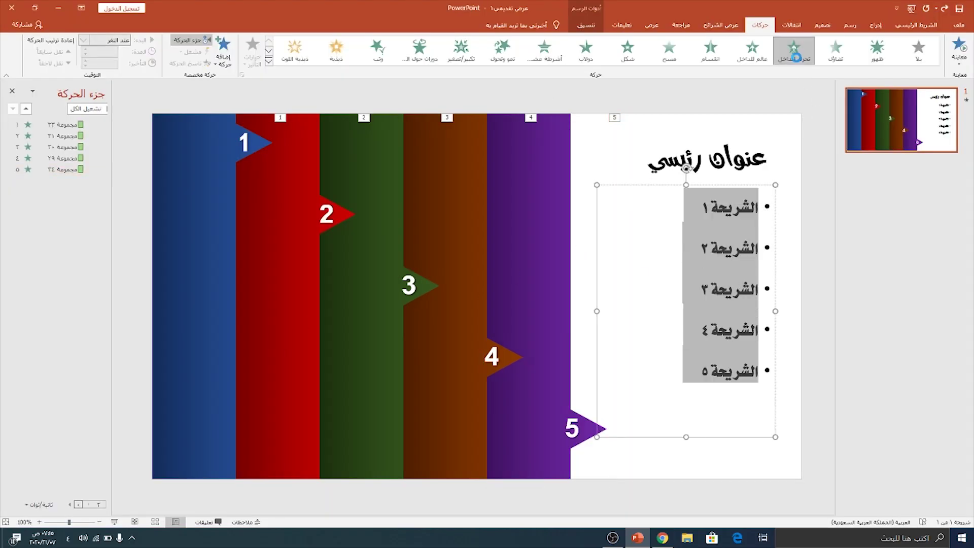
pyautogui.click(253, 66)
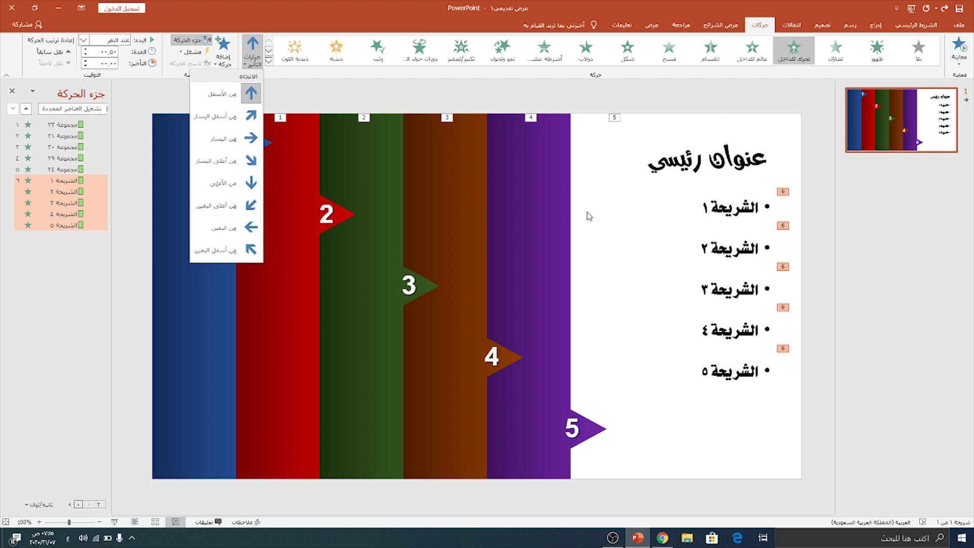
pyautogui.click(292, 94)
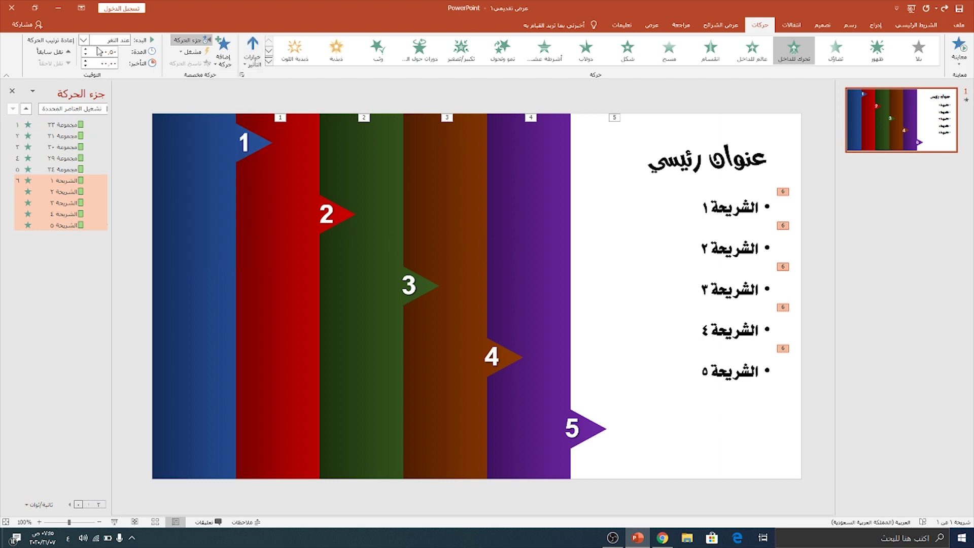
pyautogui.click(83, 40)
pyautogui.click(97, 62)
pyautogui.click(724, 205)
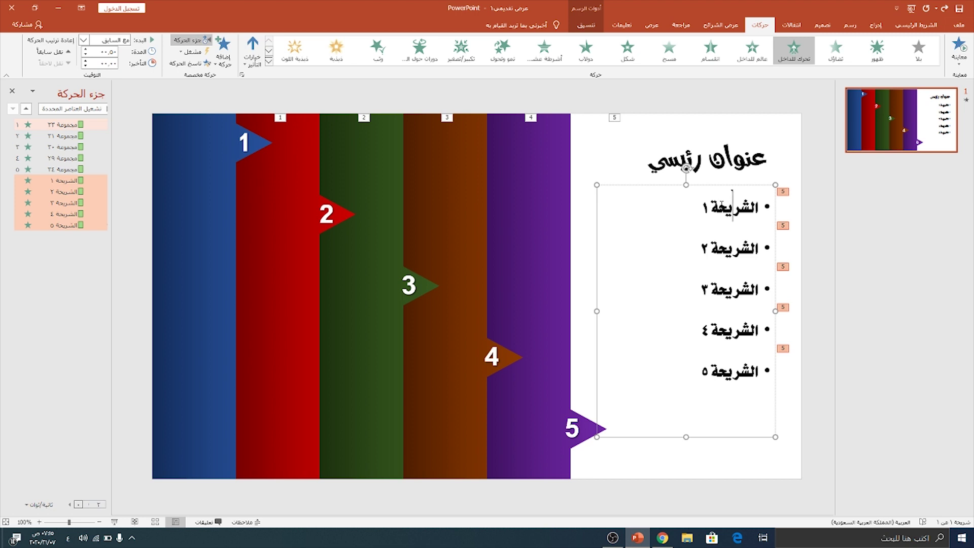
# In the Animation Pane, place each of the four bullet entrances right after its matching band
pyautogui.click(201, 160)
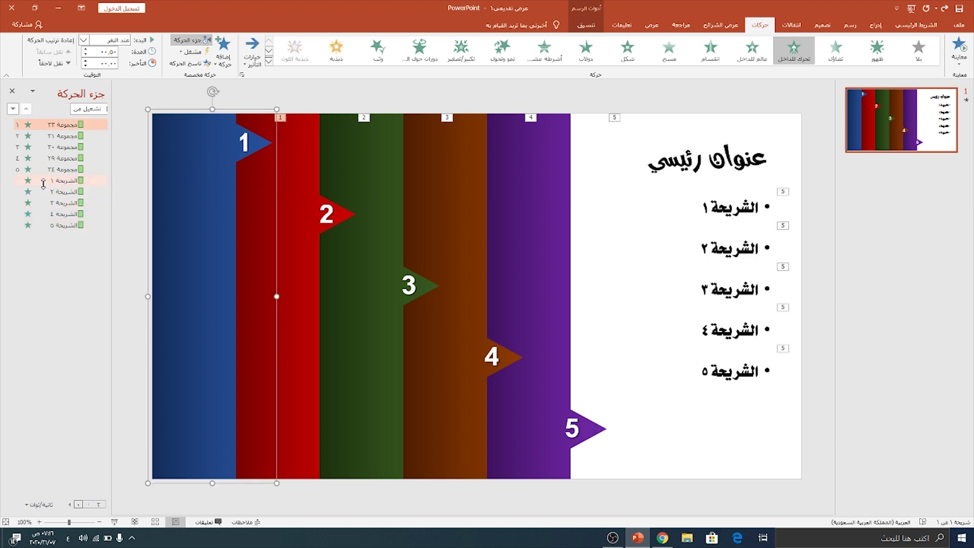
pyautogui.moveTo(45, 181); pyautogui.dragTo(46, 138)
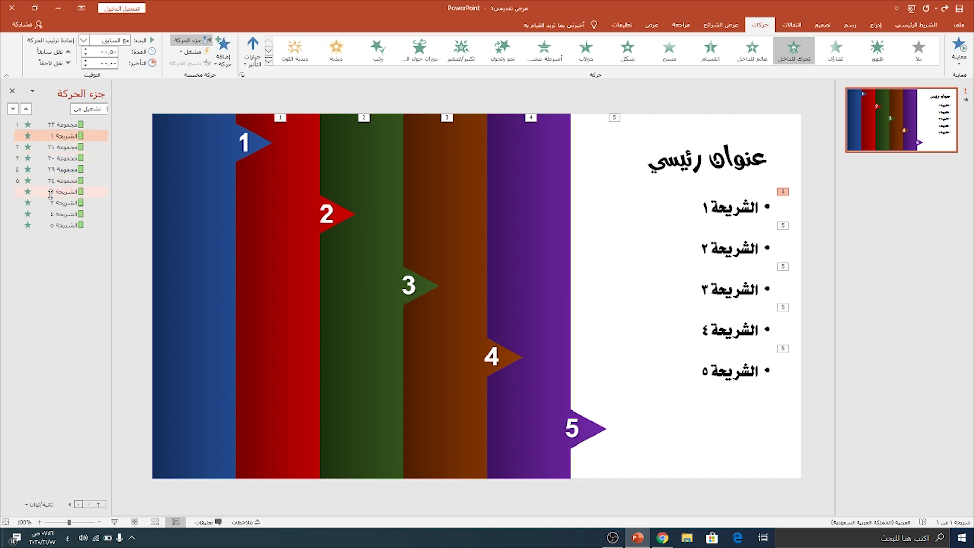
pyautogui.moveTo(50, 193); pyautogui.dragTo(48, 153)
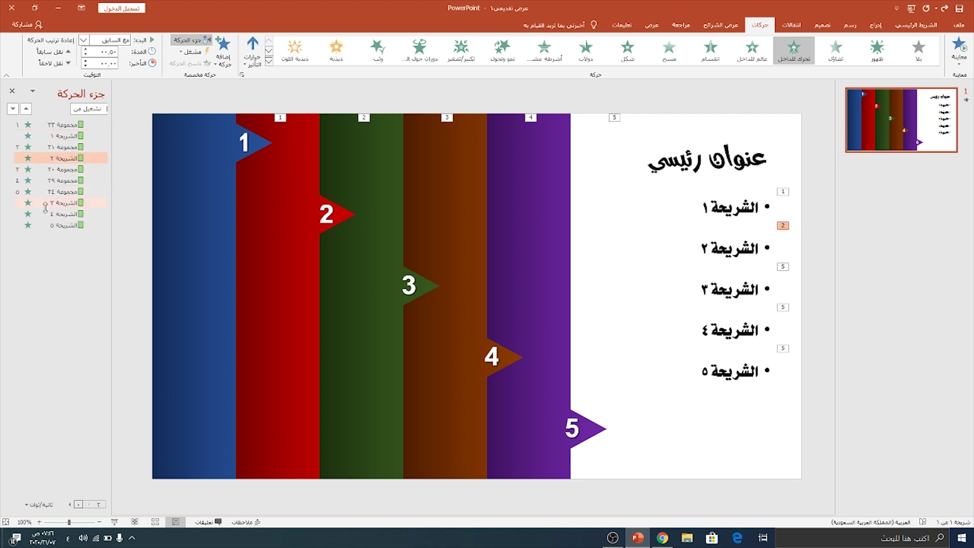
pyautogui.moveTo(45, 205); pyautogui.dragTo(48, 176)
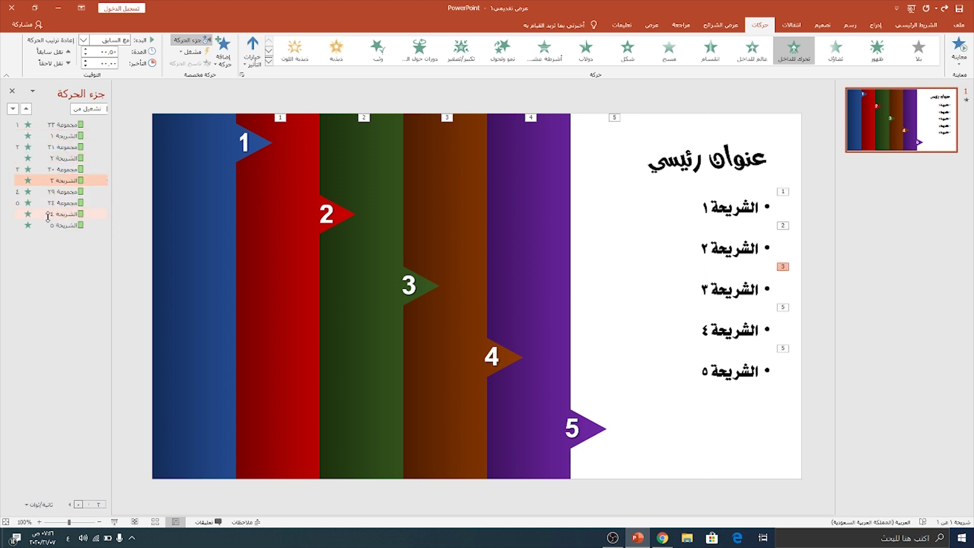
pyautogui.moveTo(47, 216); pyautogui.dragTo(48, 203)
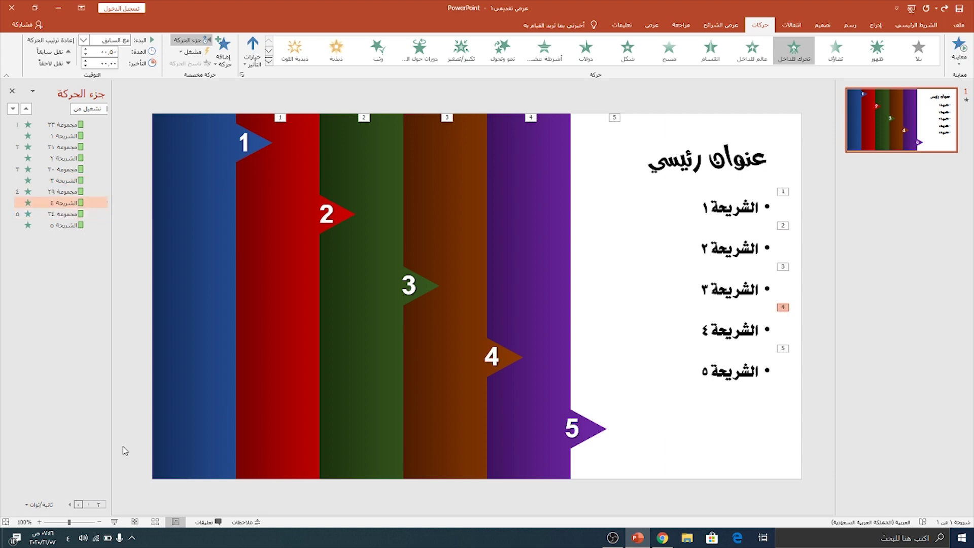
# Preview the slide show with bands and bullets entering together, then exit
pyautogui.click(116, 521)
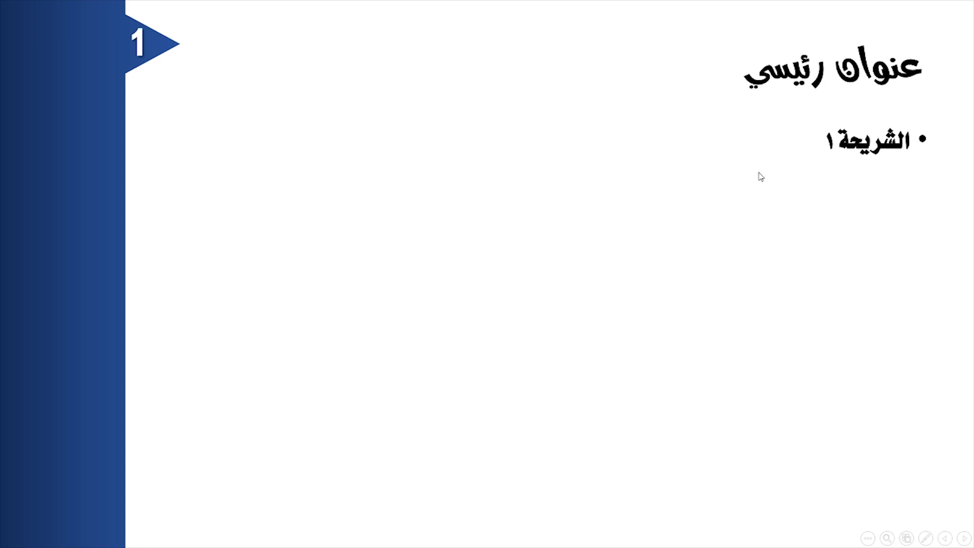
pyautogui.click(576, 253)
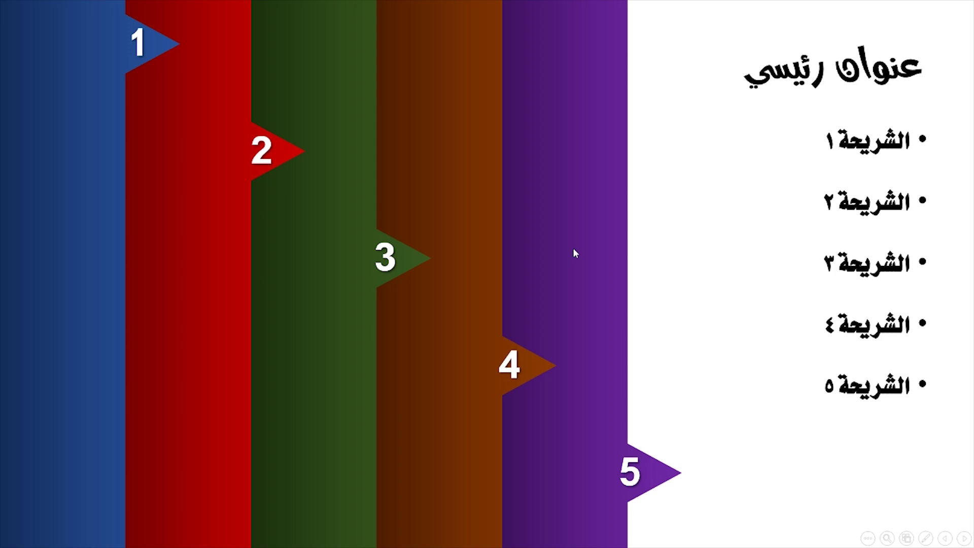
pyautogui.press('Escape')
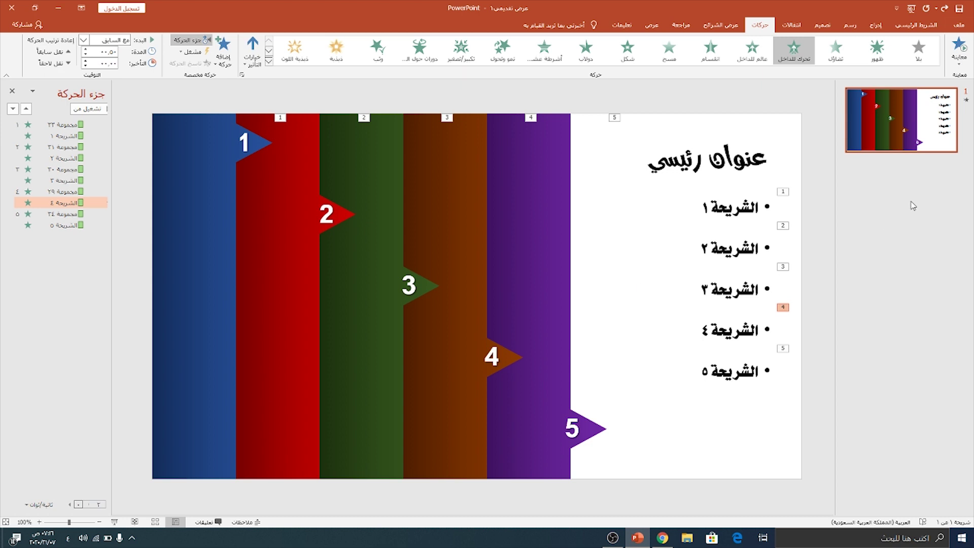
# Insert a new second slide after the title slide
pyautogui.rightClick(919, 147)
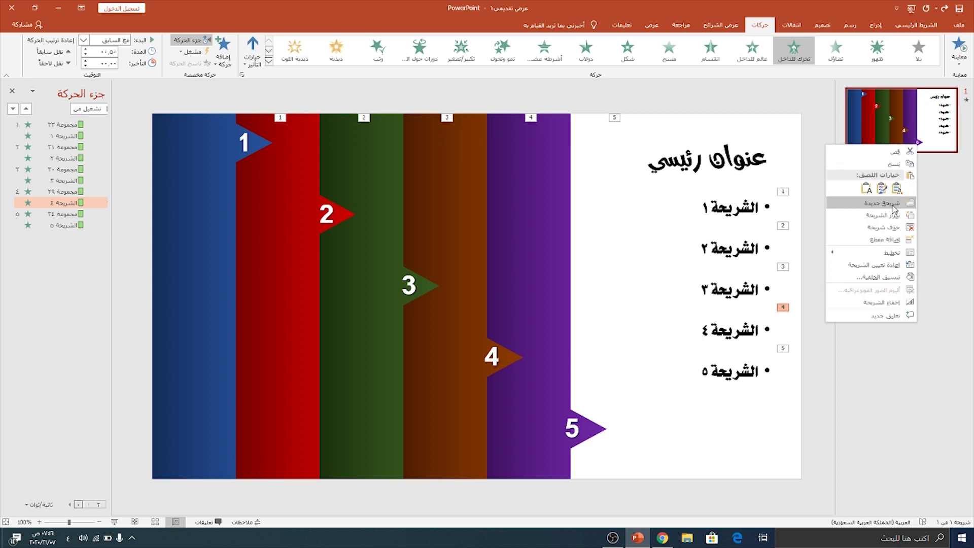
pyautogui.click(873, 203)
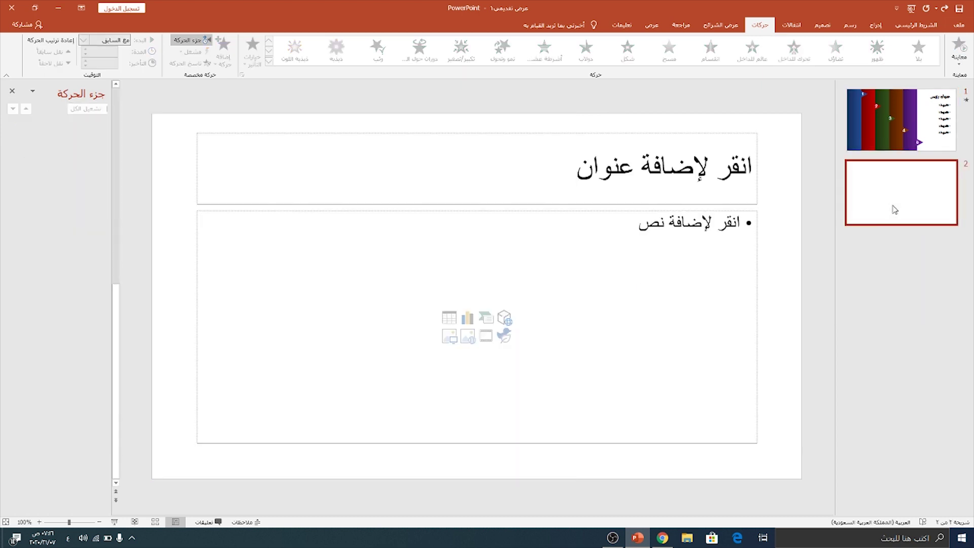
pyautogui.rightClick(781, 129)
# Make slide 2 a blank layout with a dark blue background
pyautogui.click(663, 280)
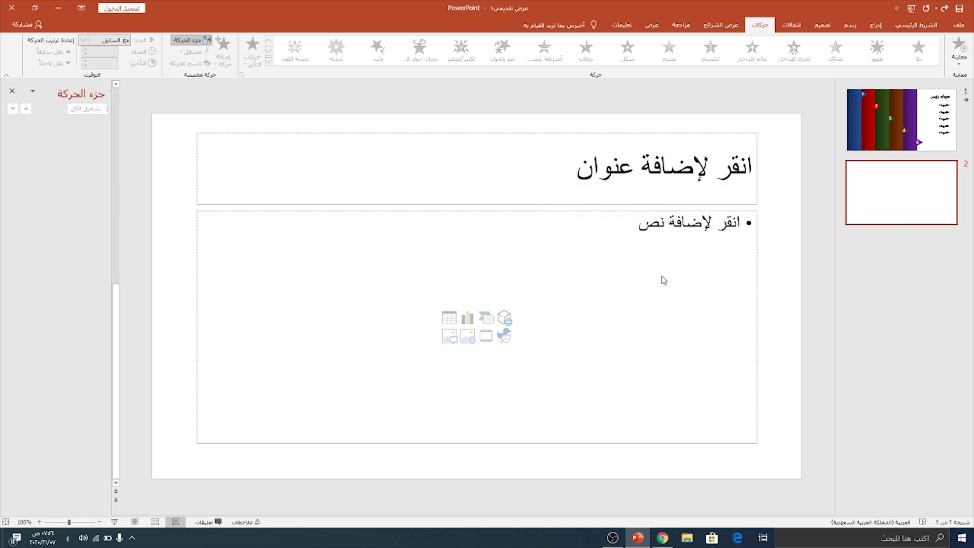
pyautogui.rightClick(735, 160)
pyautogui.click(578, 249)
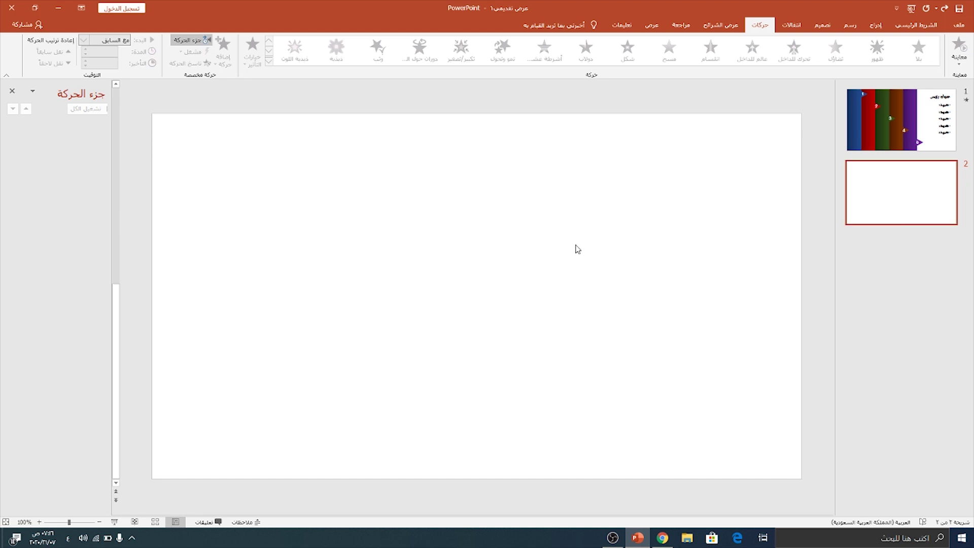
pyautogui.click(13, 91)
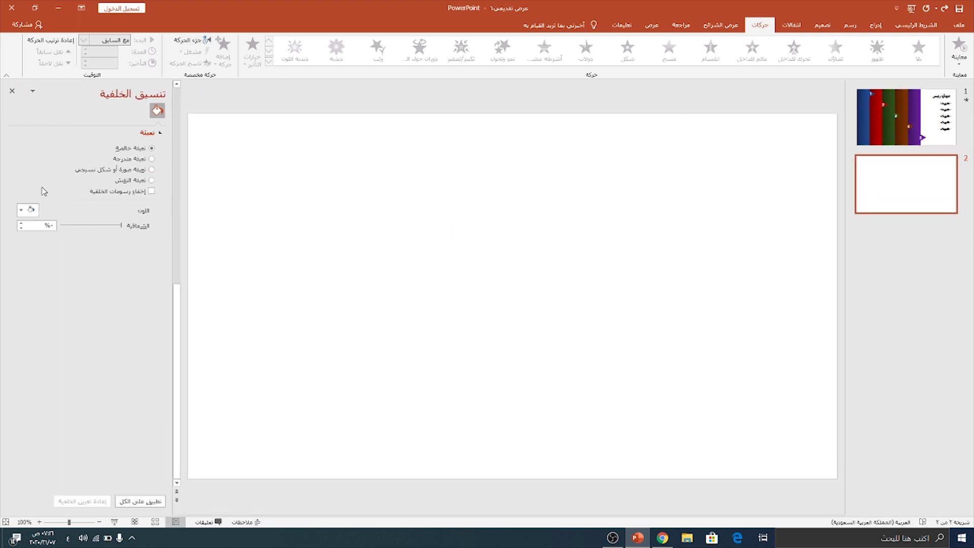
pyautogui.click(27, 209)
pyautogui.click(13, 300)
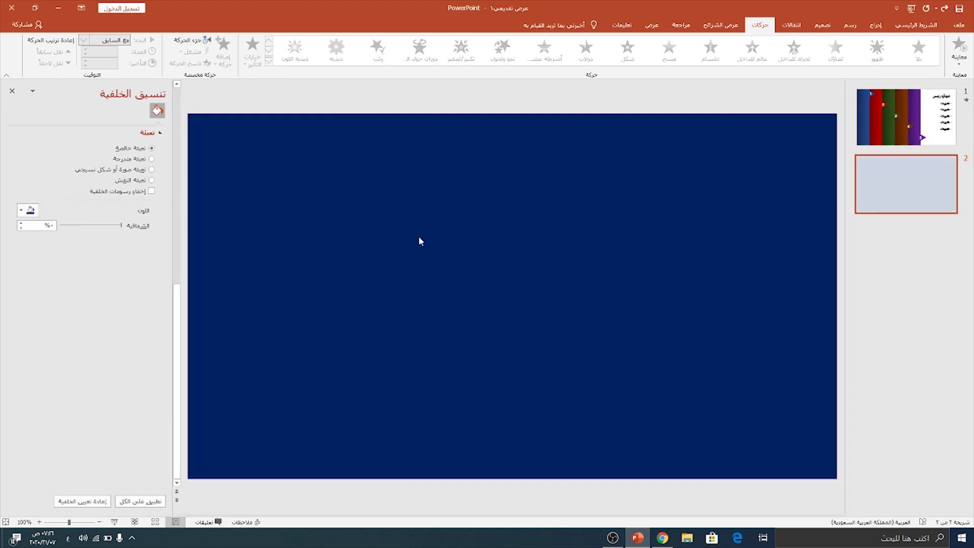
# Draw a text box near the centre of slide 2 for the label
pyautogui.click(876, 25)
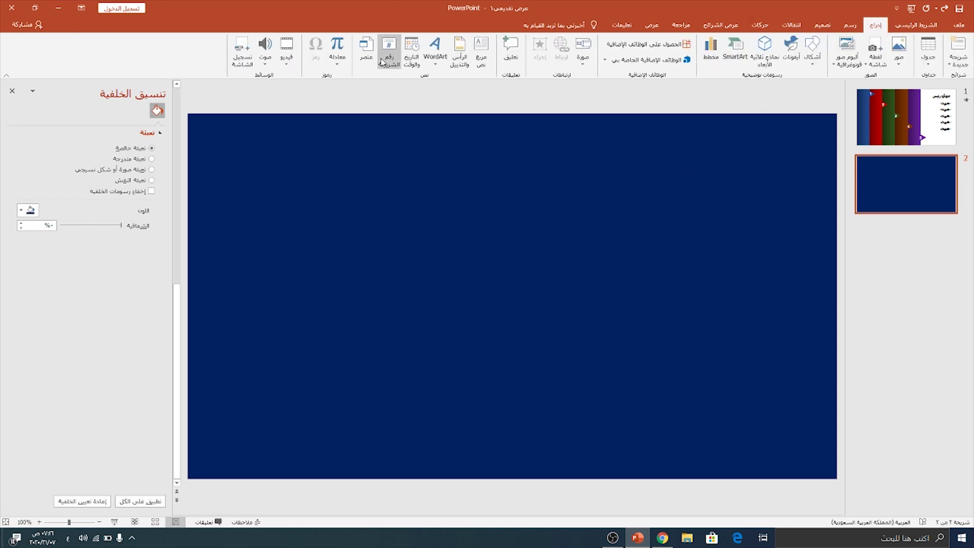
pyautogui.click(481, 51)
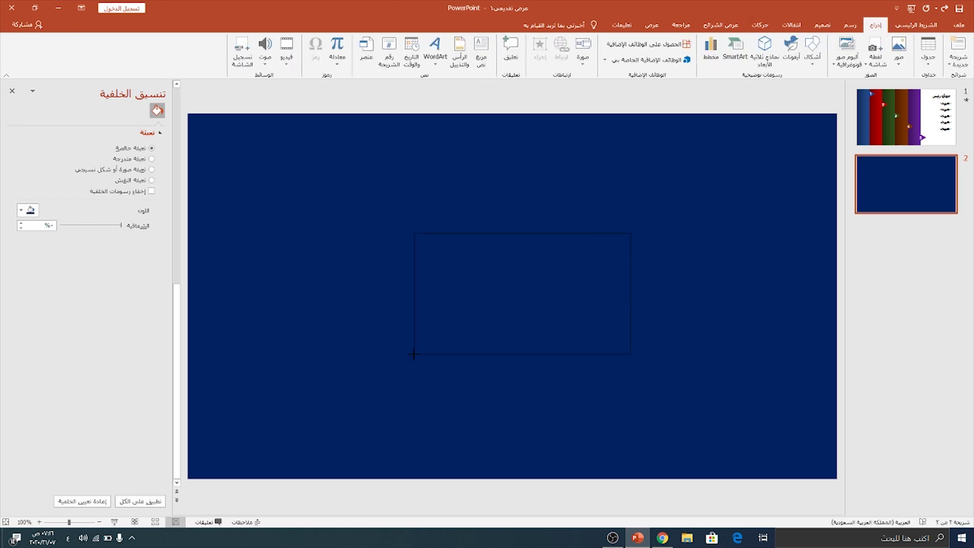
pyautogui.moveTo(631, 232); pyautogui.dragTo(413, 354)
pyautogui.write('شريحة')
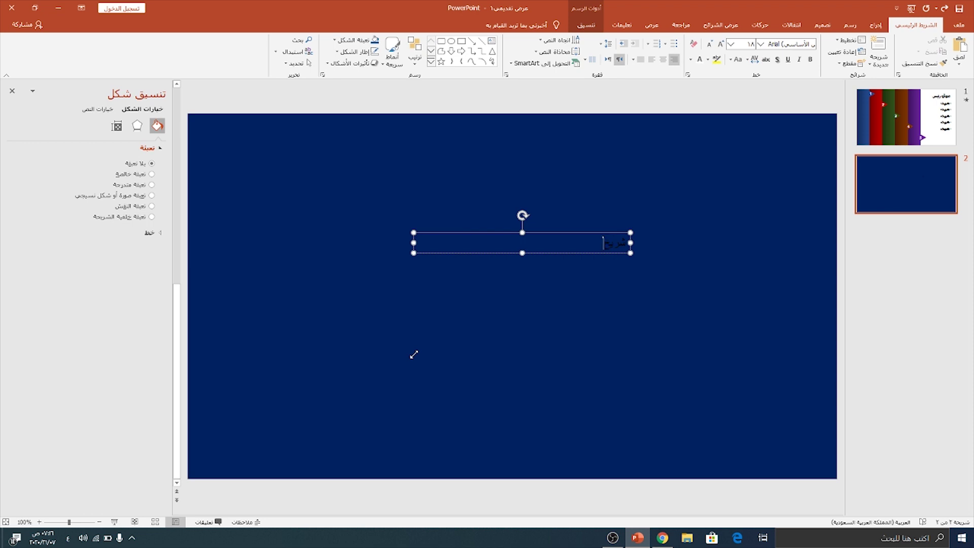
# Format the شريحة ١ label as bold, white, shadowed, centred text at size 54
pyautogui.click(566, 233)
pyautogui.write('١')
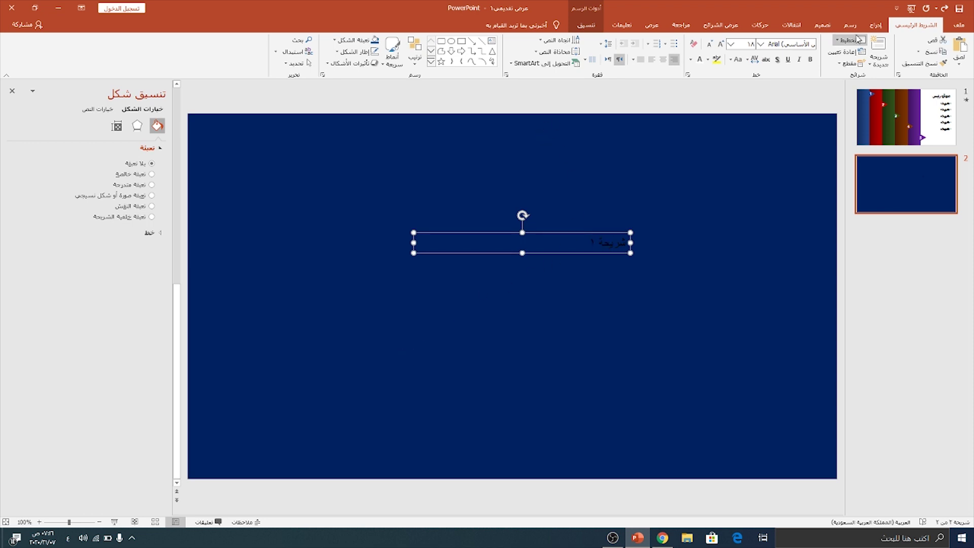
pyautogui.click(811, 59)
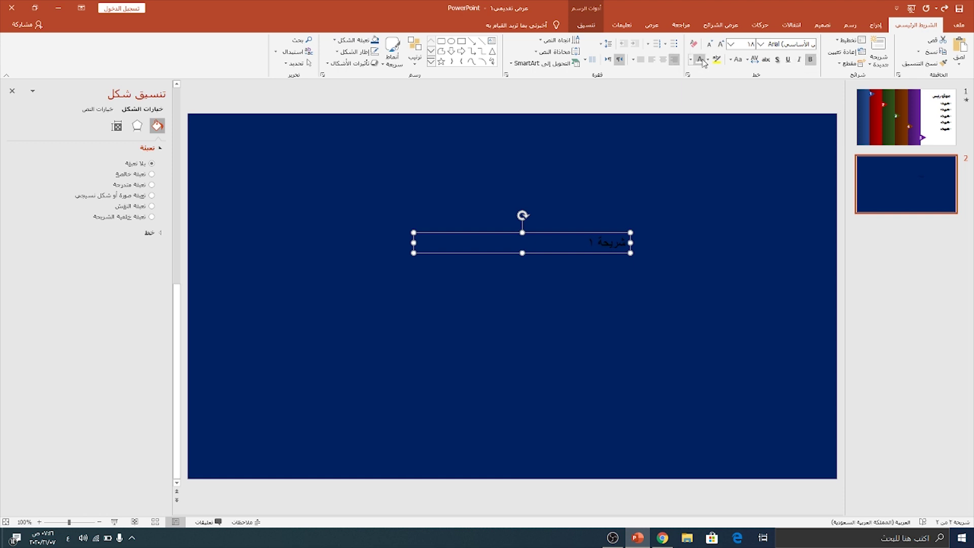
pyautogui.click(699, 59)
pyautogui.click(777, 60)
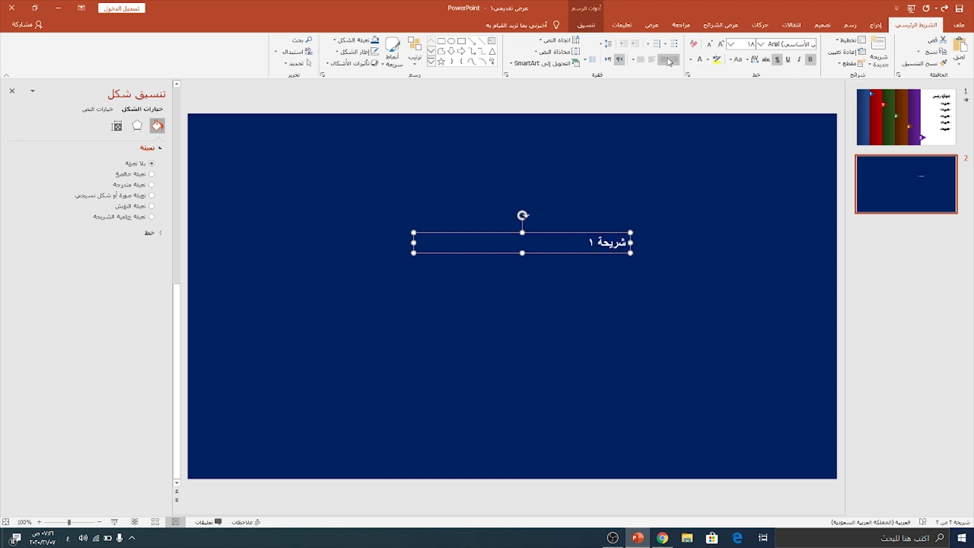
pyautogui.click(663, 59)
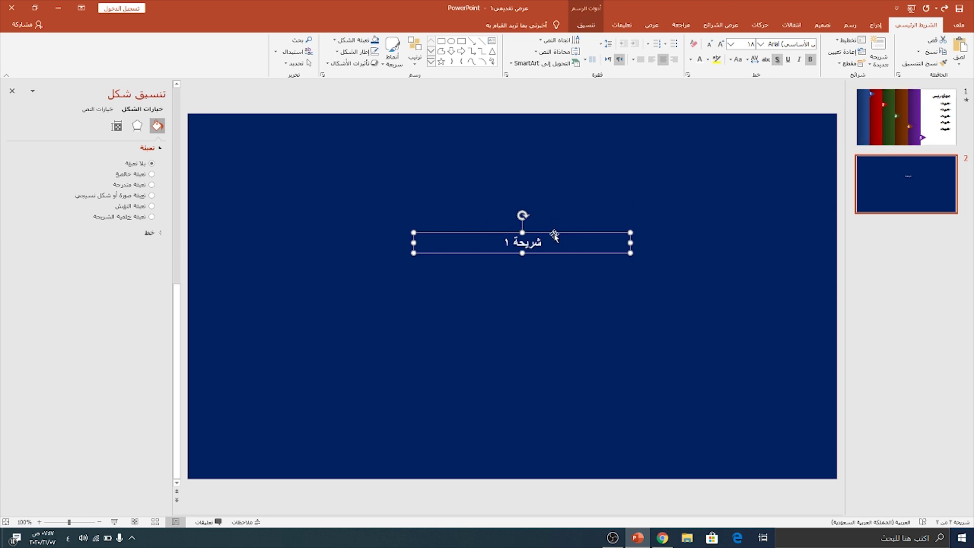
pyautogui.click(720, 44)
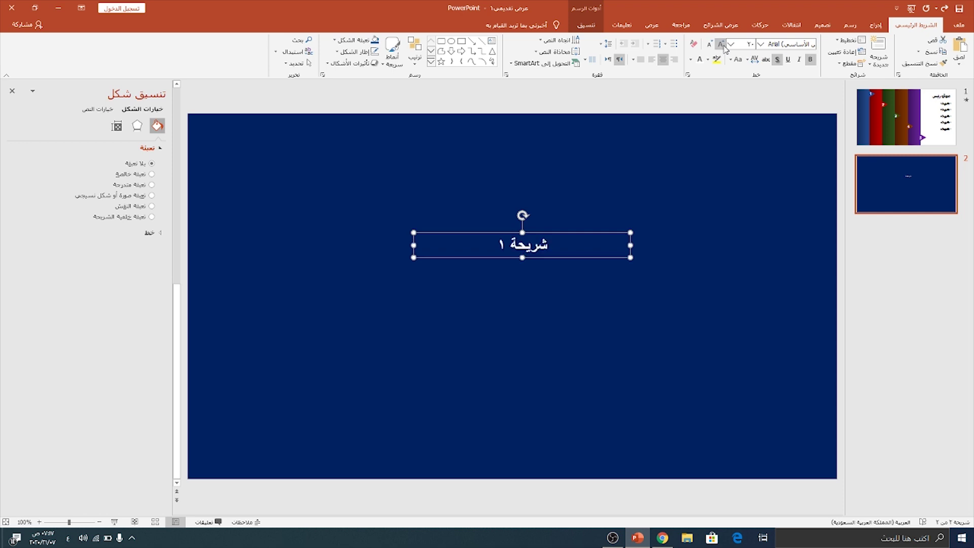
pyautogui.click(720, 44)
pyautogui.click(720, 45)
pyautogui.click(720, 44)
pyautogui.click(721, 44)
pyautogui.click(721, 45)
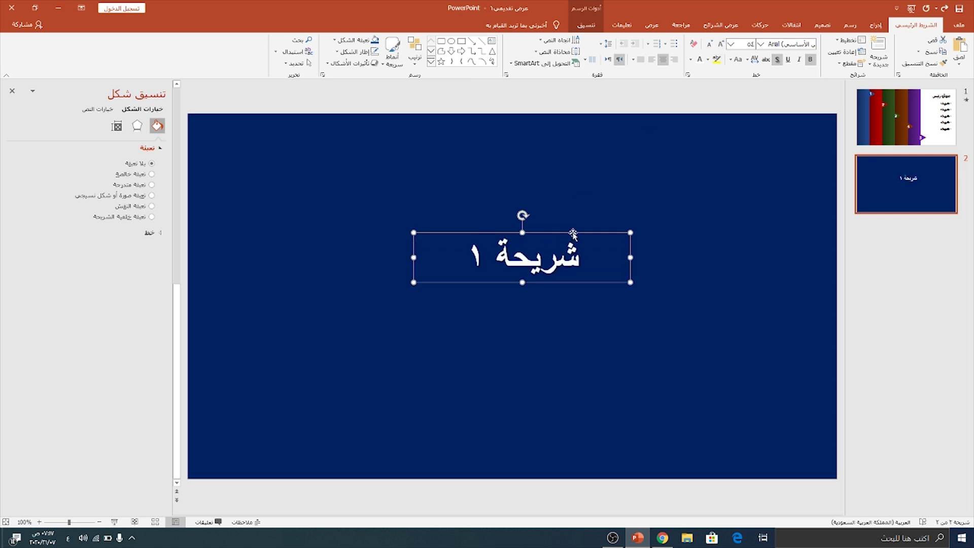
# Duplicate slide 2 into slide 3, retitle it شريحة ٢, and give it a dark red background
pyautogui.rightClick(894, 175)
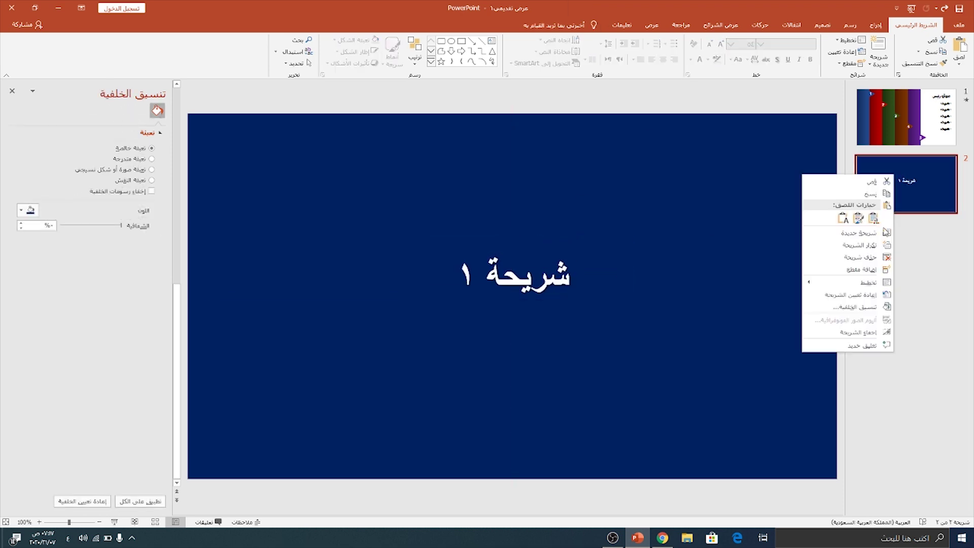
pyautogui.click(870, 245)
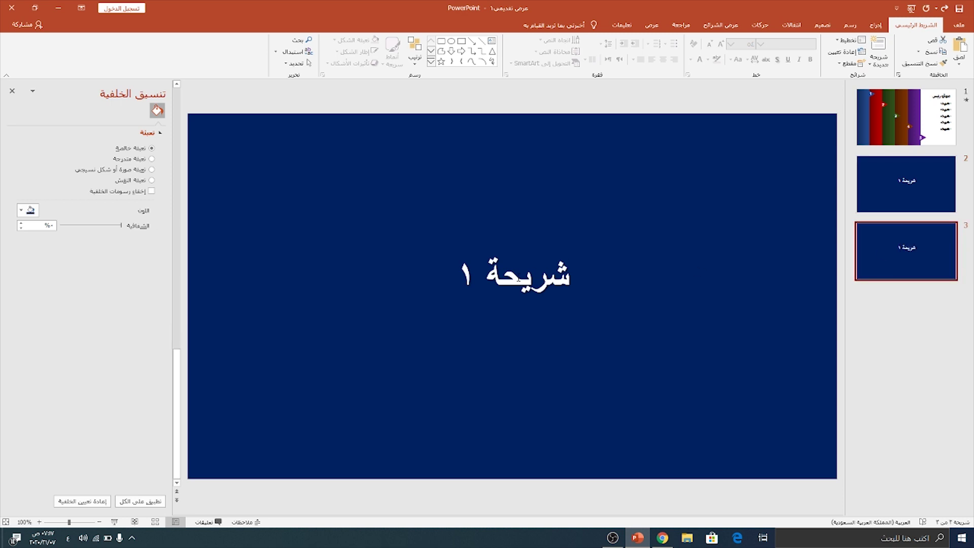
pyautogui.click(476, 277)
pyautogui.doubleClick(466, 277)
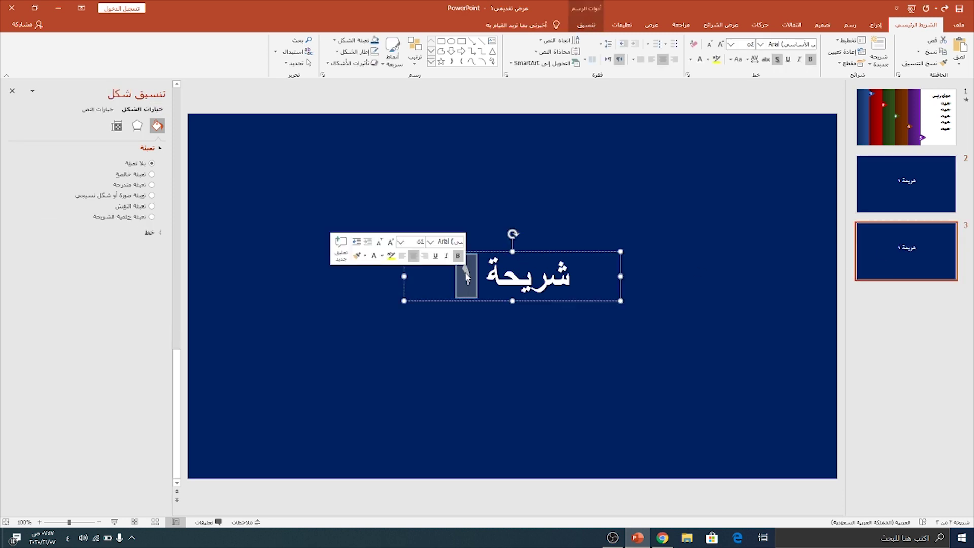
pyautogui.write('٢')
pyautogui.click(373, 245)
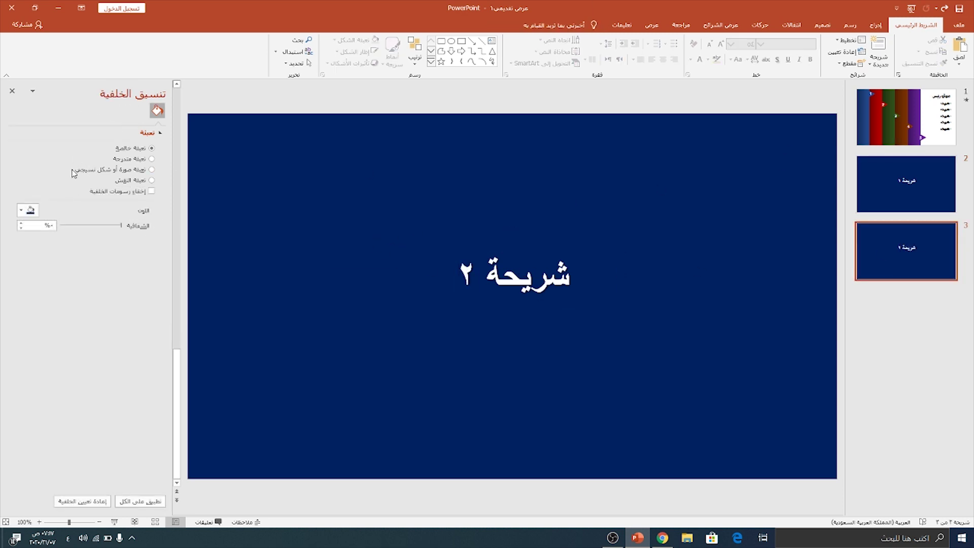
pyautogui.click(28, 210)
pyautogui.click(80, 298)
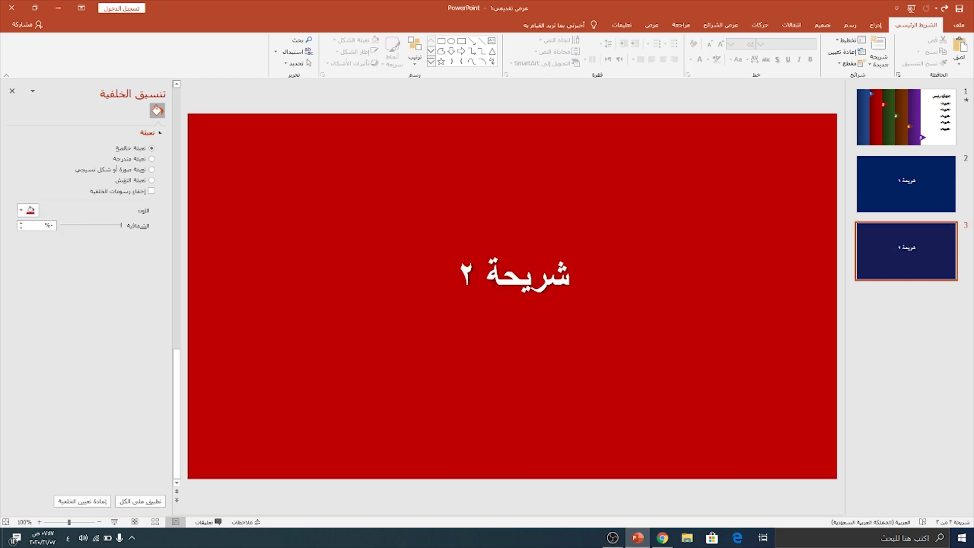
# Duplicate slide 3 into slide 4, retitle it شريحة ٣, and give it a dark green background
pyautogui.rightClick(913, 248)
pyautogui.click(893, 322)
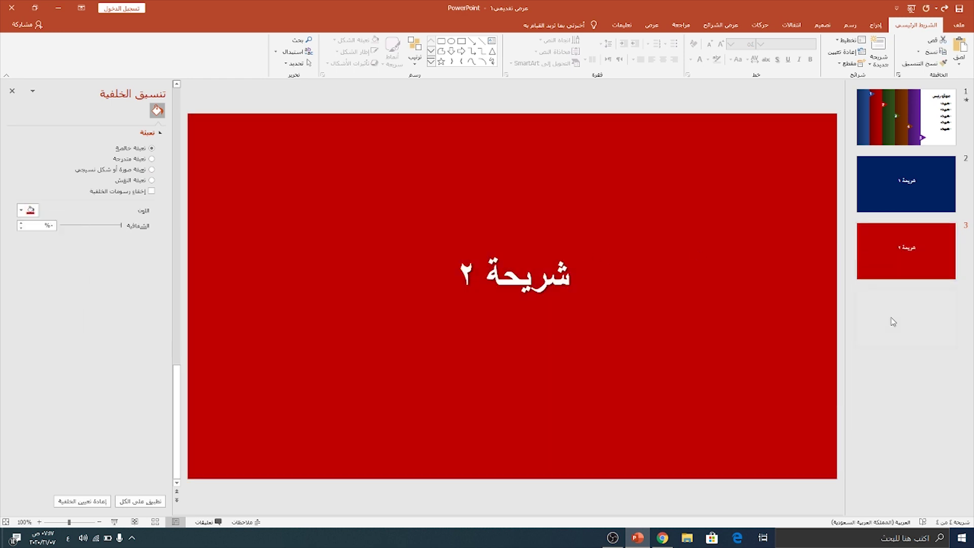
pyautogui.doubleClick(466, 274)
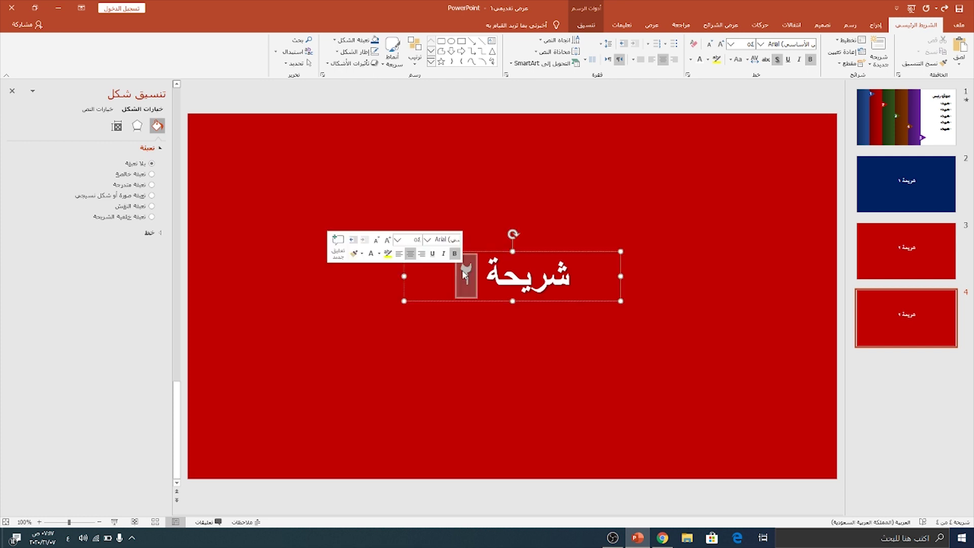
pyautogui.write('٣')
pyautogui.click(412, 203)
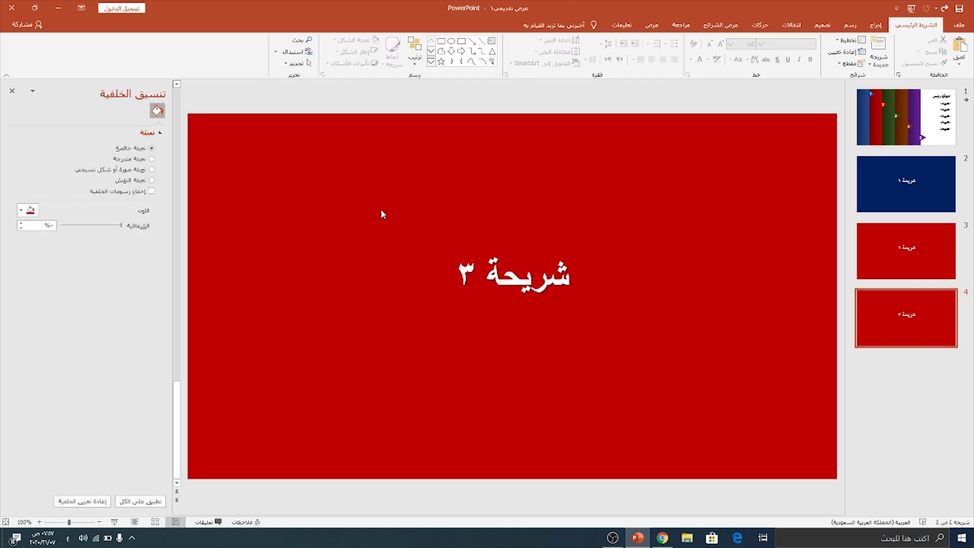
pyautogui.click(23, 210)
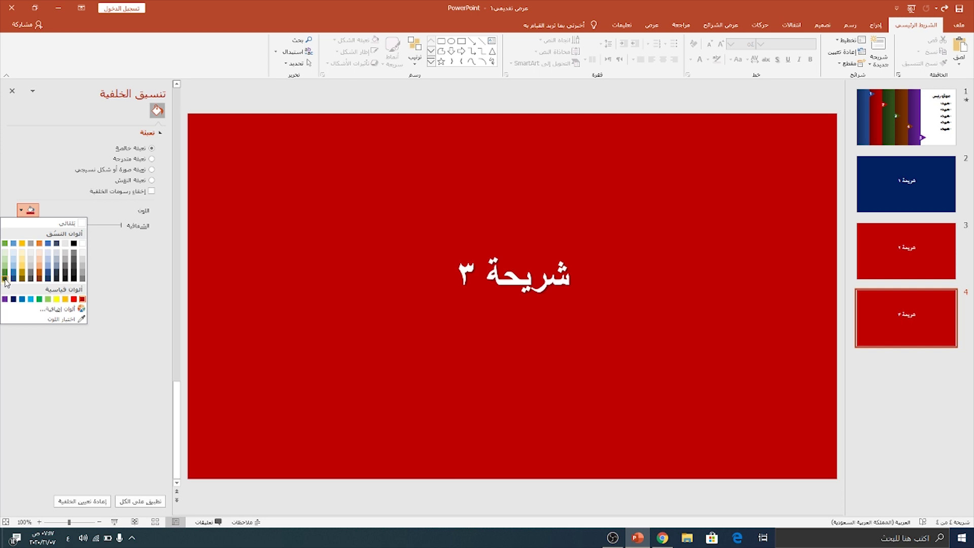
pyautogui.click(5, 278)
# Duplicate slide 4 into slide 5, retitle it شريحة ٤, and give it a dark brown background
pyautogui.rightClick(908, 318)
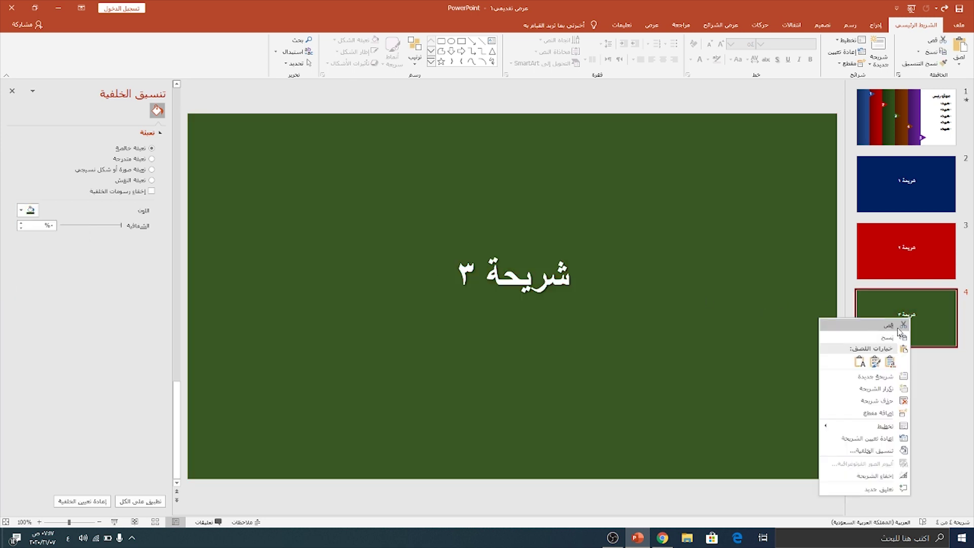
pyautogui.click(875, 389)
pyautogui.click(469, 279)
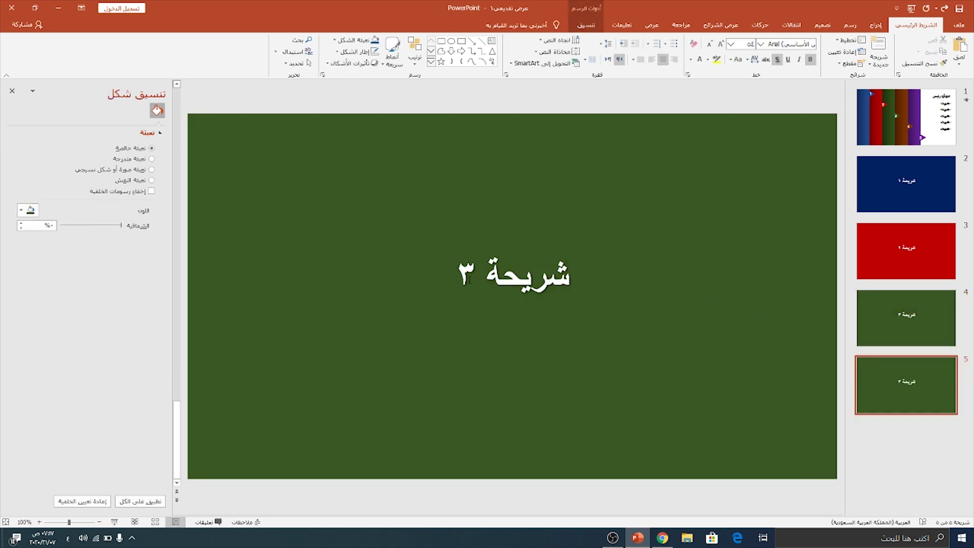
pyautogui.doubleClick(467, 276)
pyautogui.write('٤')
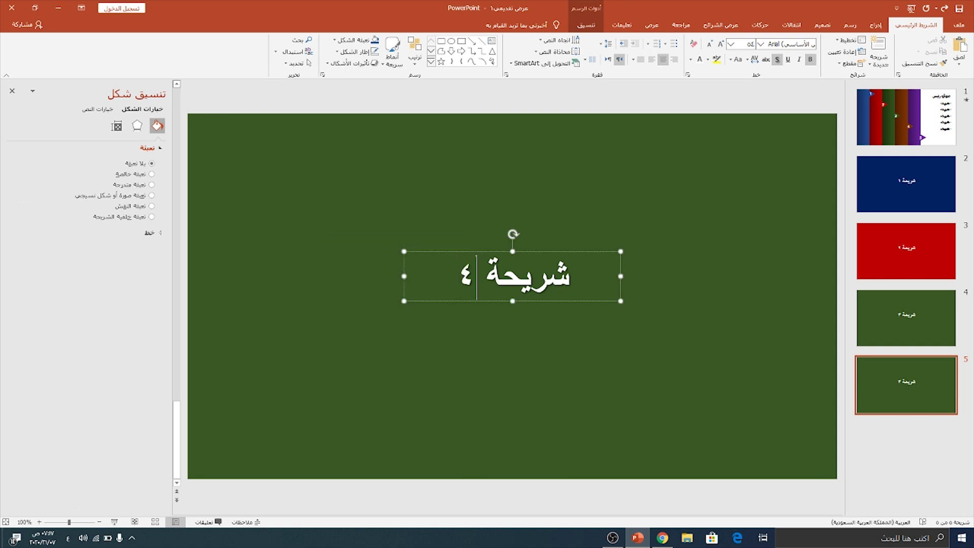
pyautogui.click(404, 236)
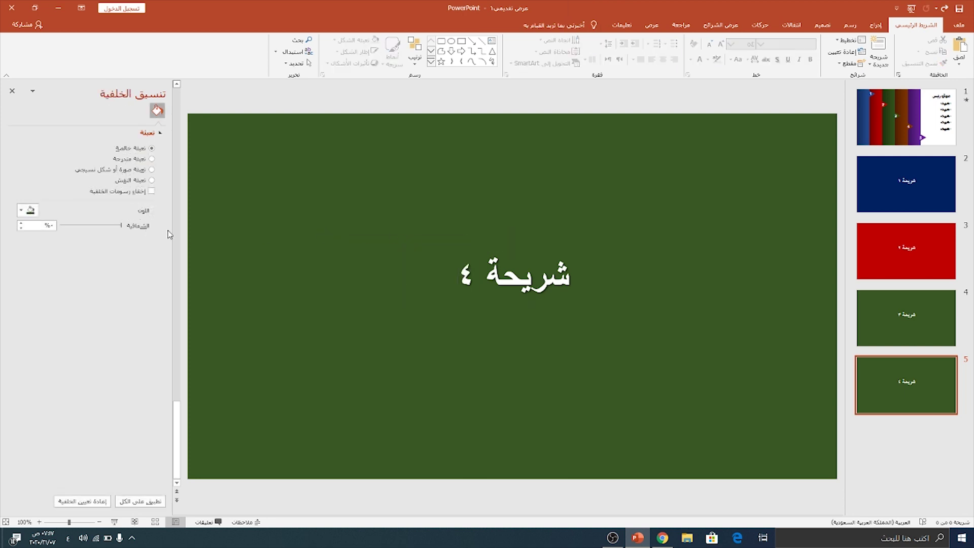
pyautogui.click(31, 209)
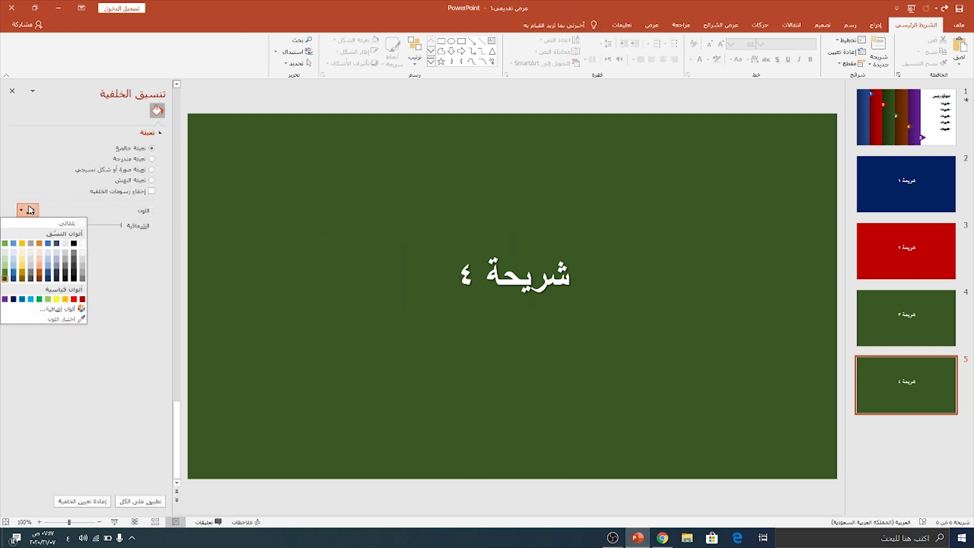
pyautogui.click(39, 278)
# Duplicate slide 5 into slide 6 titled شريحة ٥ with a purple background, then return to slide 1
pyautogui.rightClick(924, 378)
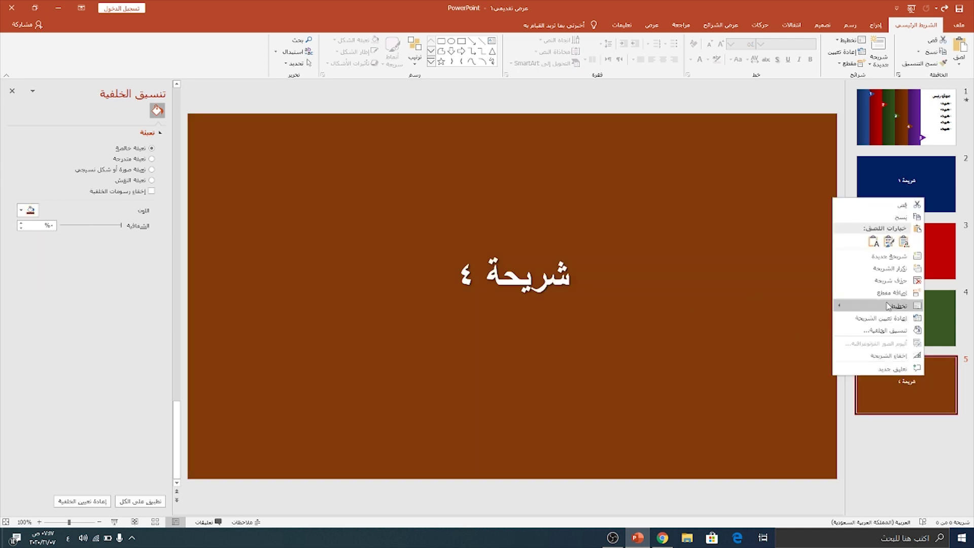
pyautogui.click(890, 268)
pyautogui.doubleClick(465, 279)
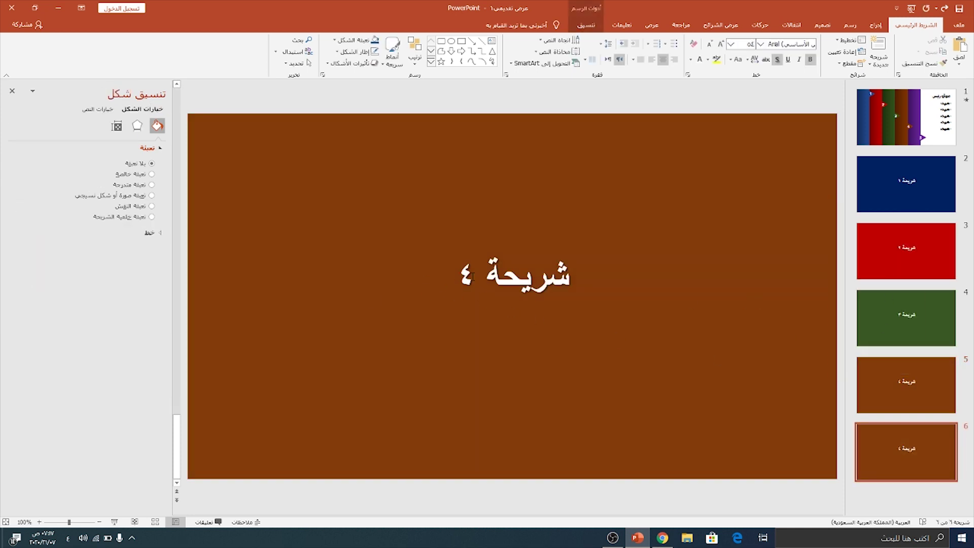
pyautogui.write('٥')
pyautogui.click(300, 235)
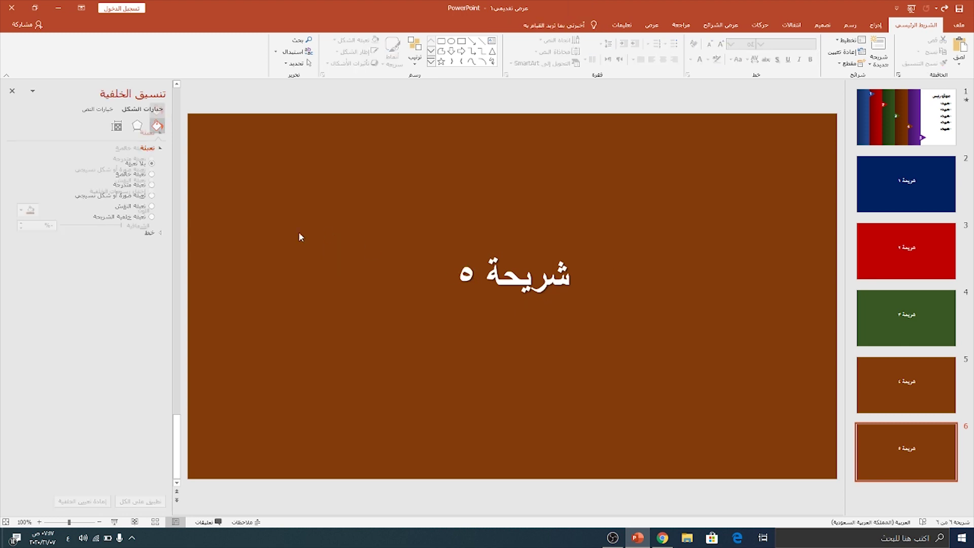
pyautogui.click(31, 209)
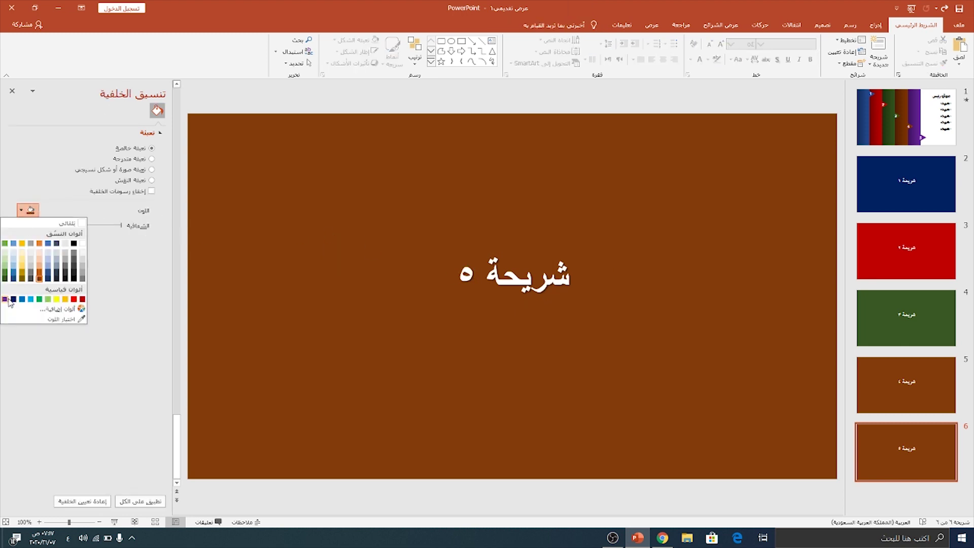
pyautogui.click(11, 304)
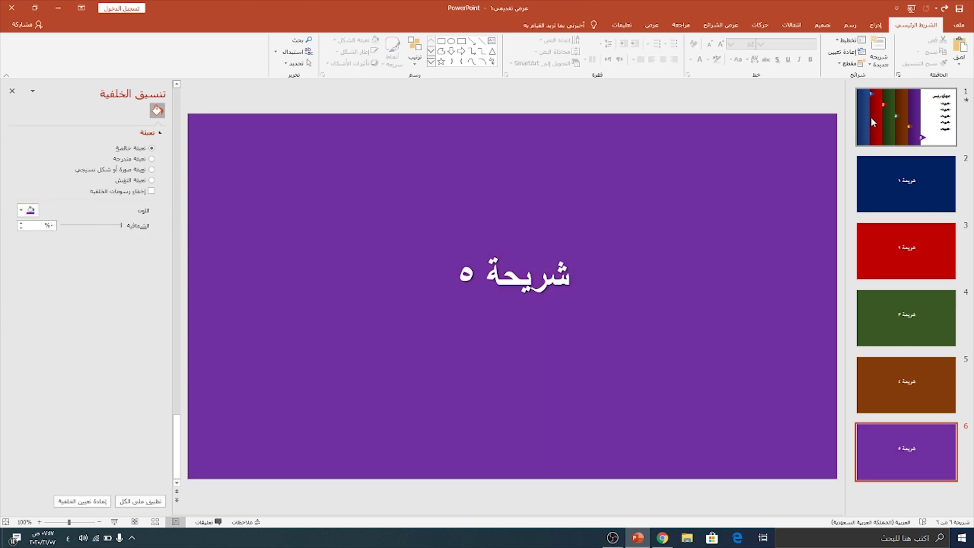
pyautogui.click(906, 117)
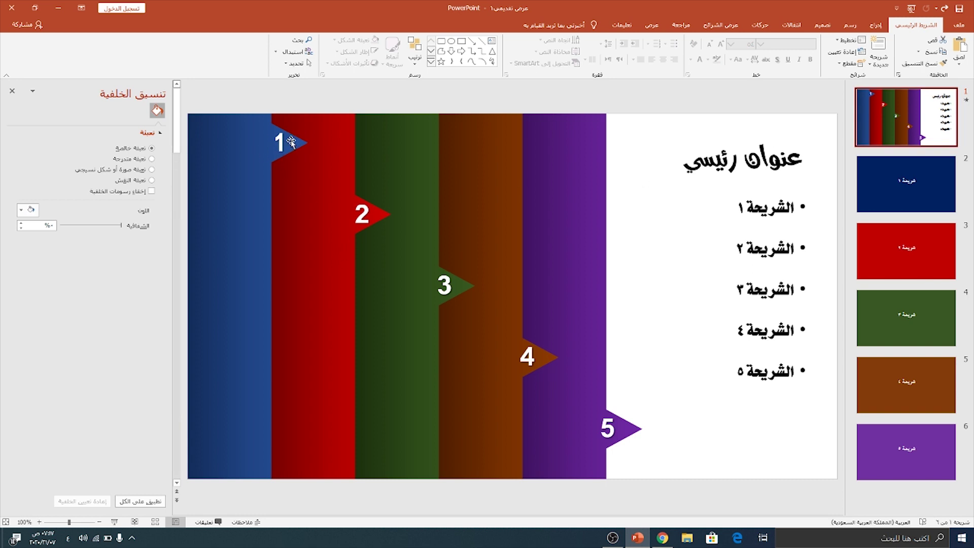
# Hyperlink the number 1 box on the blue tab to slide 2 in this document
pyautogui.click(284, 142)
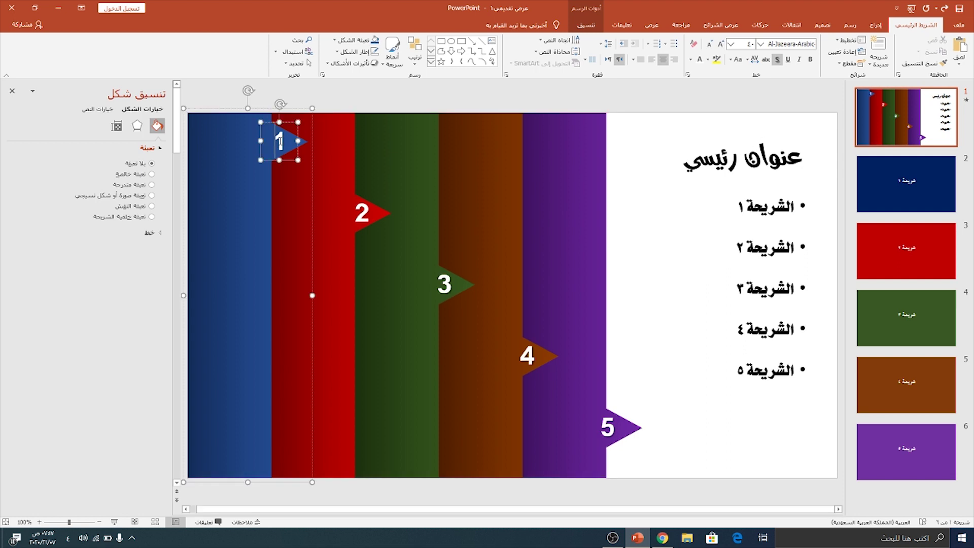
pyautogui.click(269, 160)
pyautogui.rightClick(268, 161)
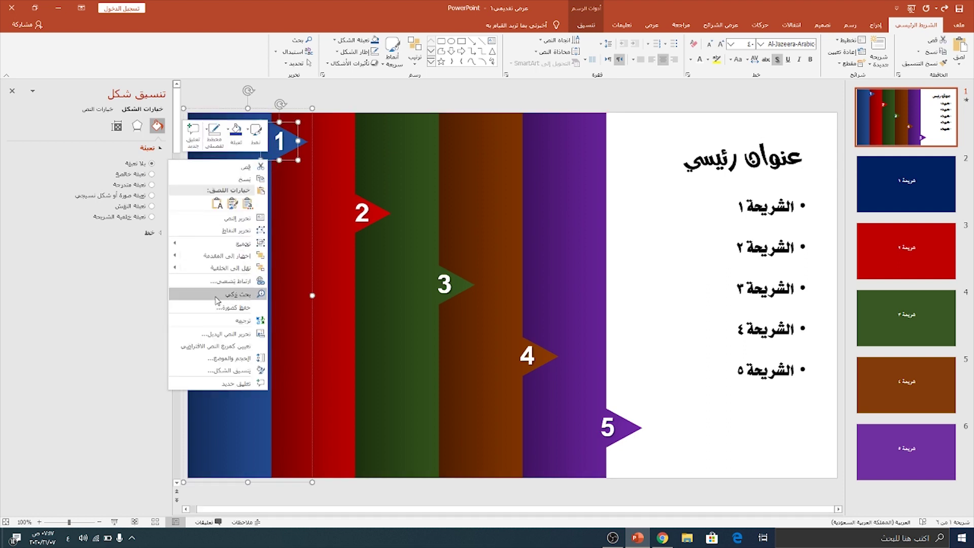
pyautogui.click(229, 281)
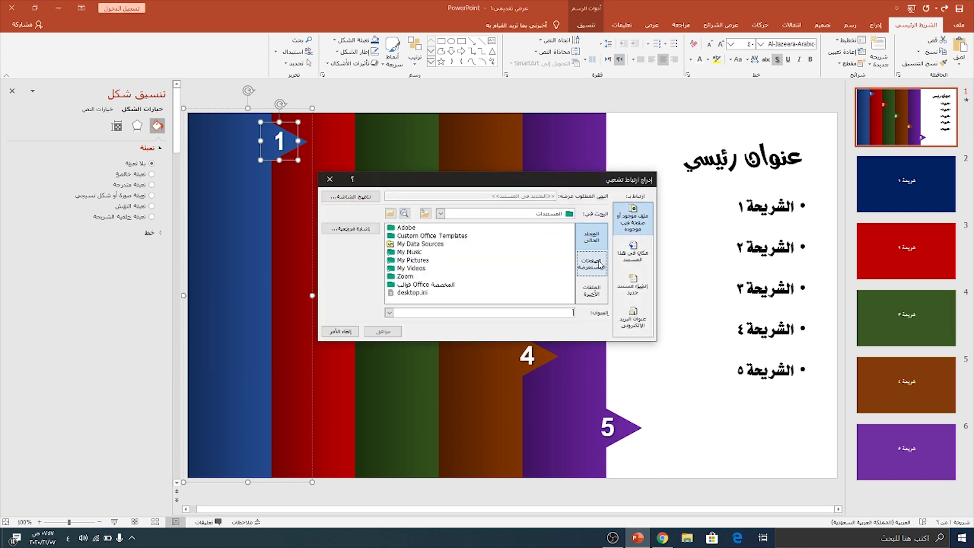
pyautogui.click(642, 250)
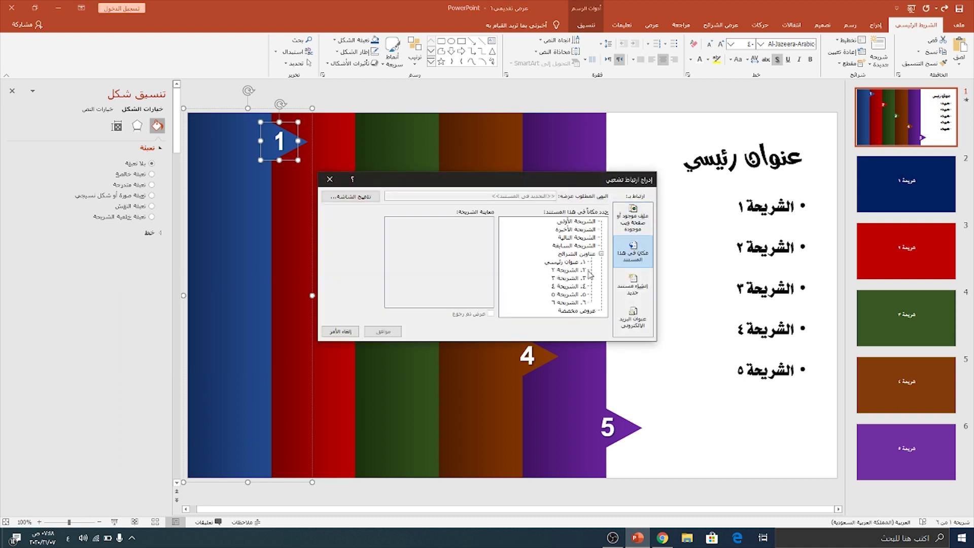
pyautogui.click(568, 269)
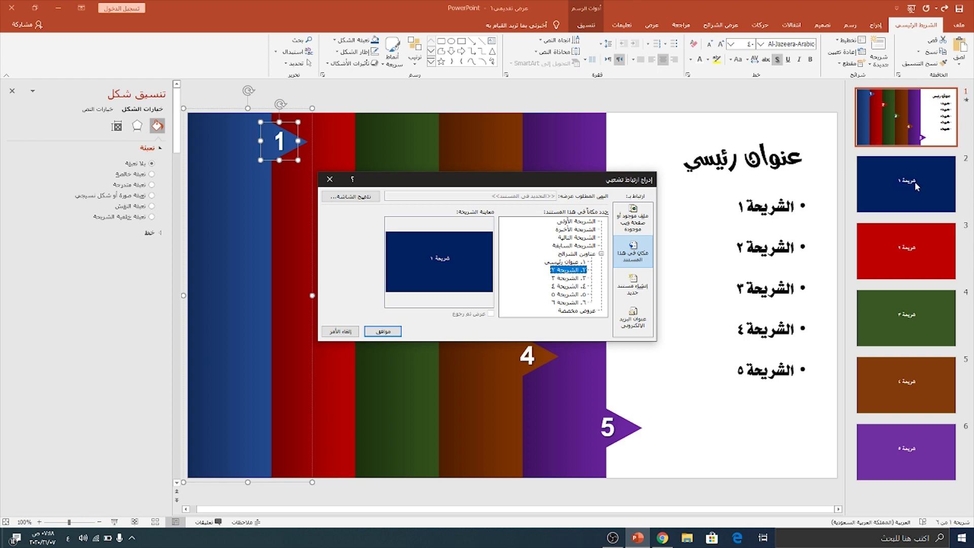
pyautogui.click(381, 333)
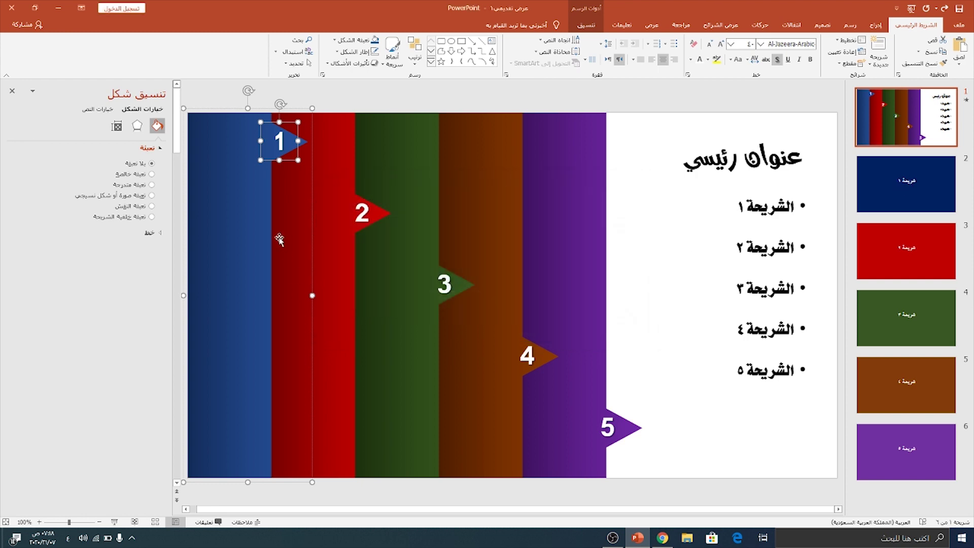
# Hyperlink tab 2 on the red strip to slide 3
pyautogui.click(358, 223)
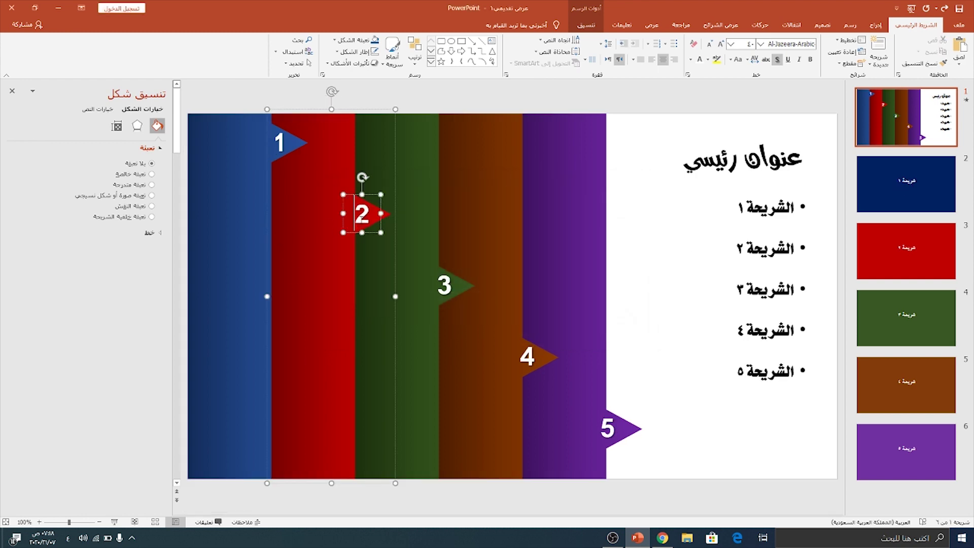
pyautogui.rightClick(356, 232)
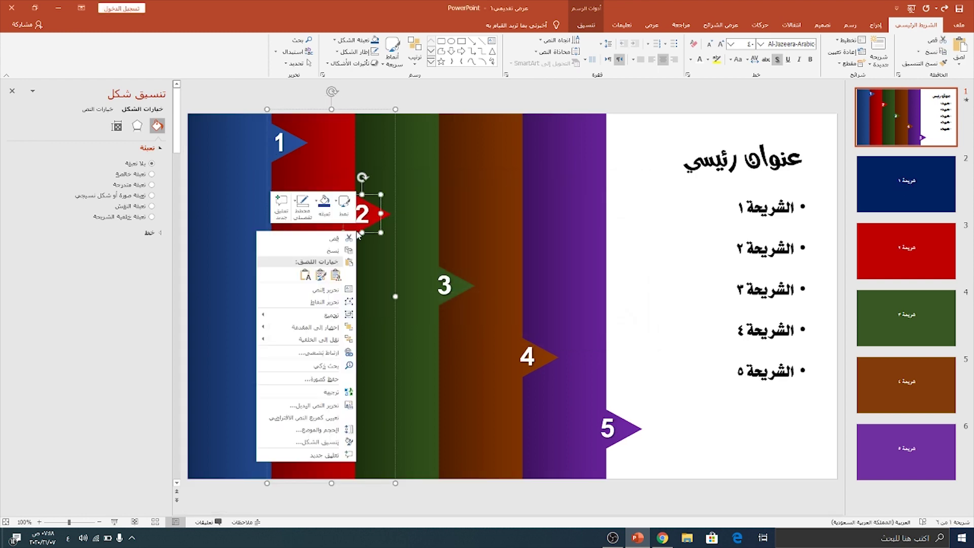
pyautogui.click(316, 352)
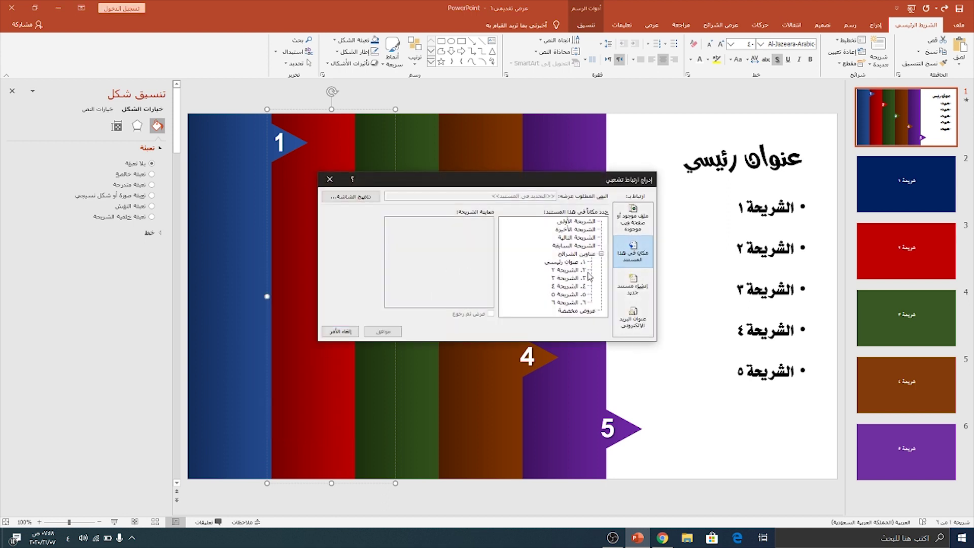
pyautogui.click(567, 279)
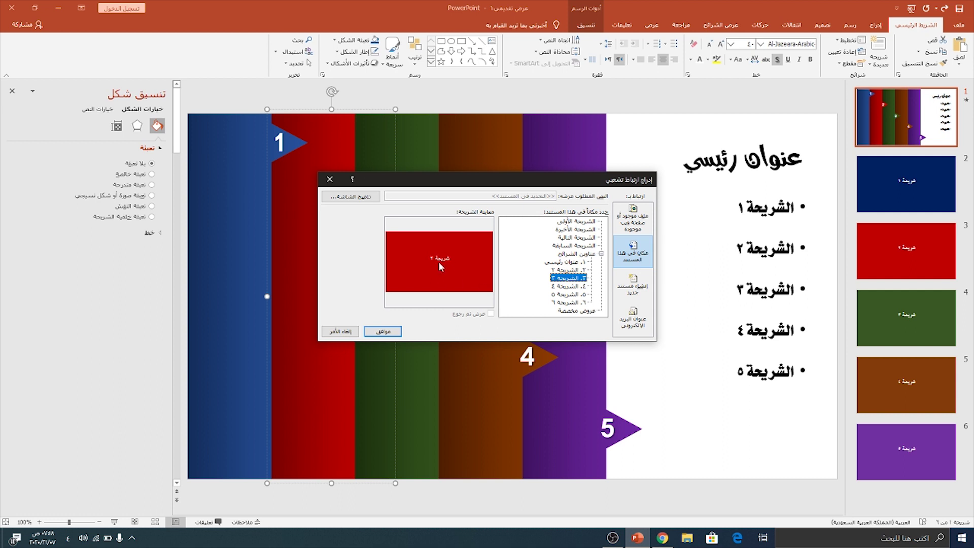
pyautogui.press('Return')
pyautogui.click(433, 300)
# Hyperlink tab 3 to the green slide 4
pyautogui.rightClick(434, 305)
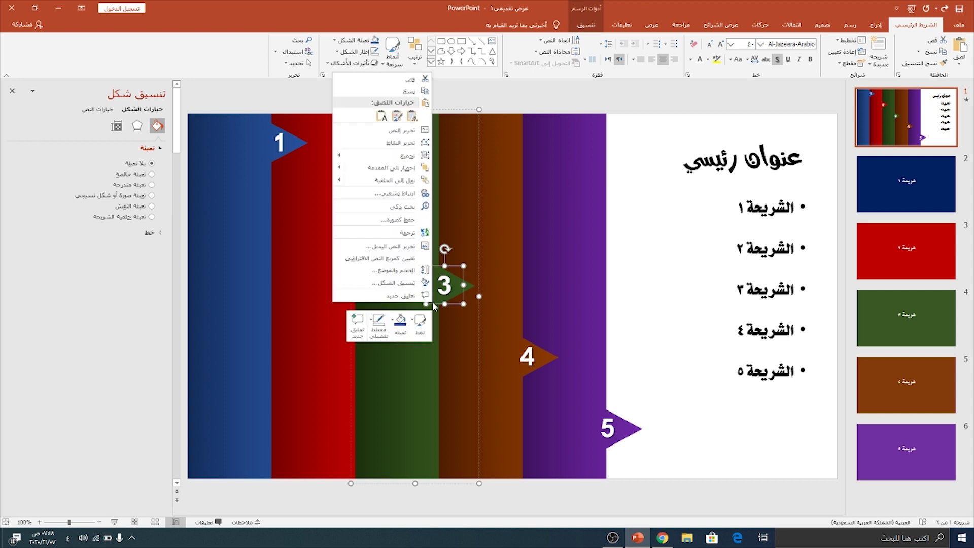
pyautogui.click(394, 194)
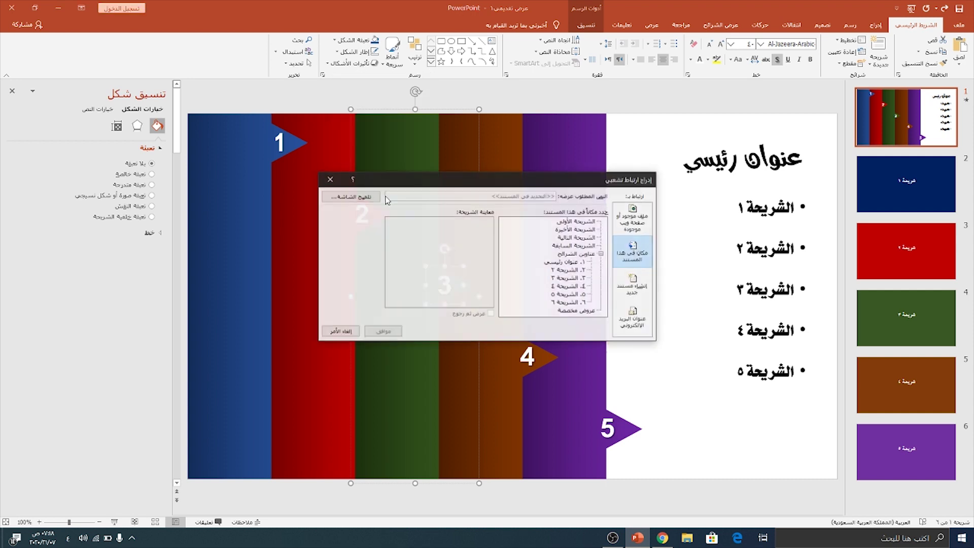
pyautogui.click(565, 278)
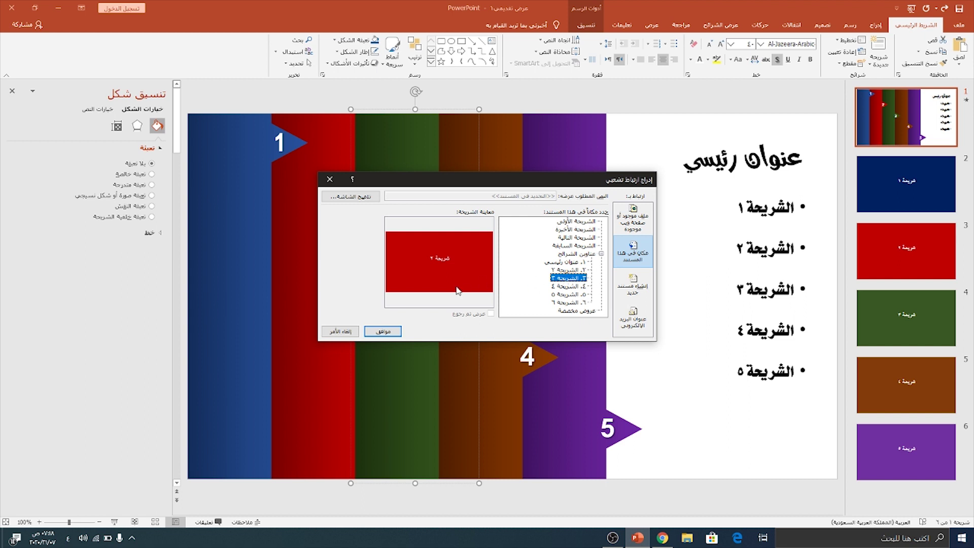
pyautogui.click(560, 287)
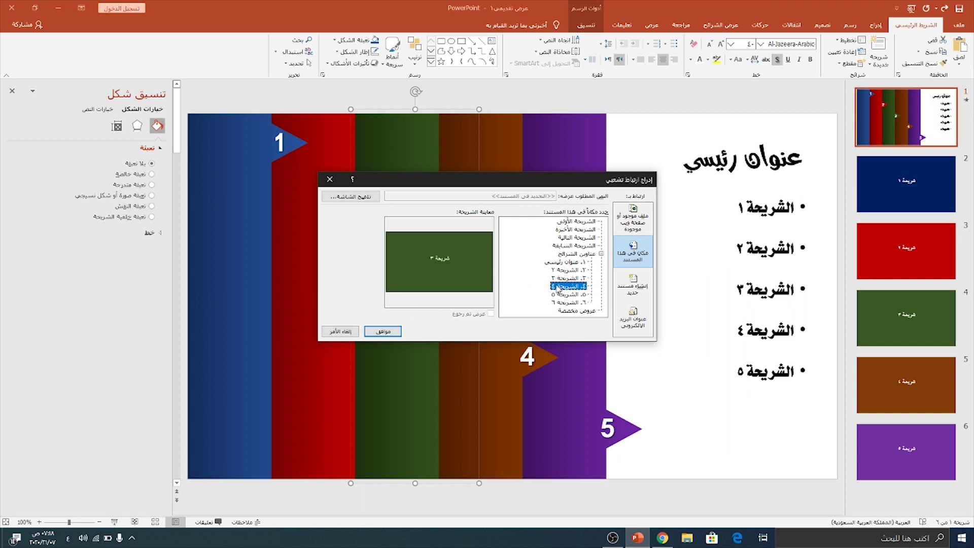
pyautogui.click(382, 331)
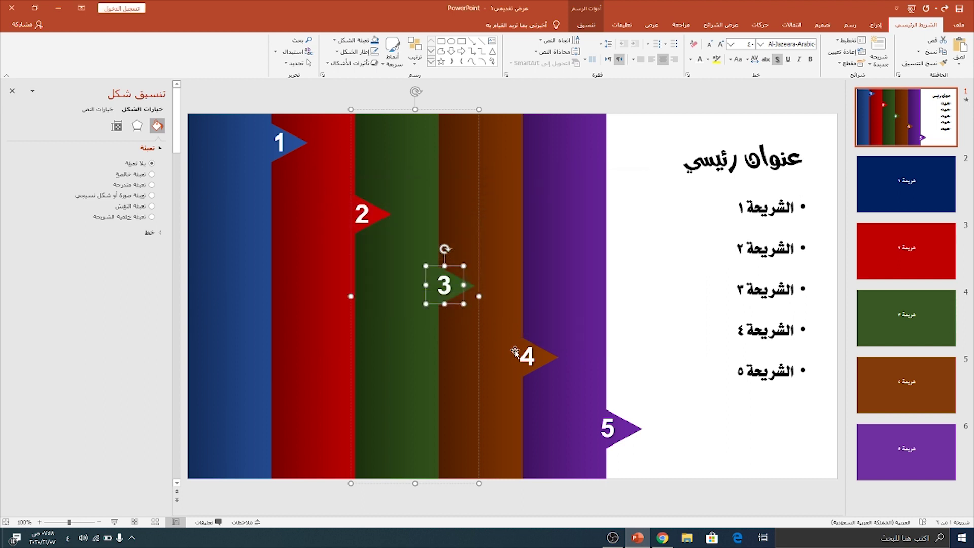
# Hyperlink tab 4 on the brown strip to slide 5
pyautogui.click(518, 355)
pyautogui.rightClick(520, 378)
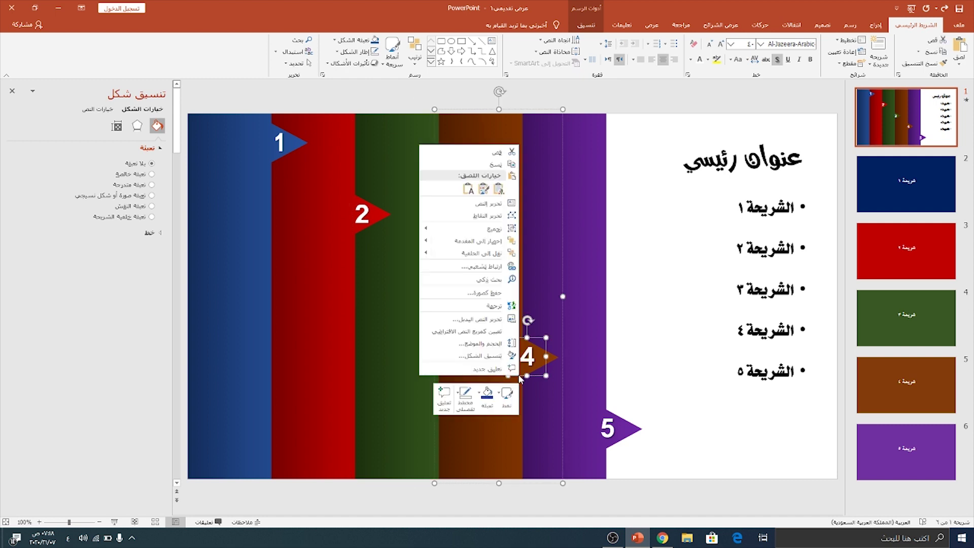
pyautogui.click(482, 267)
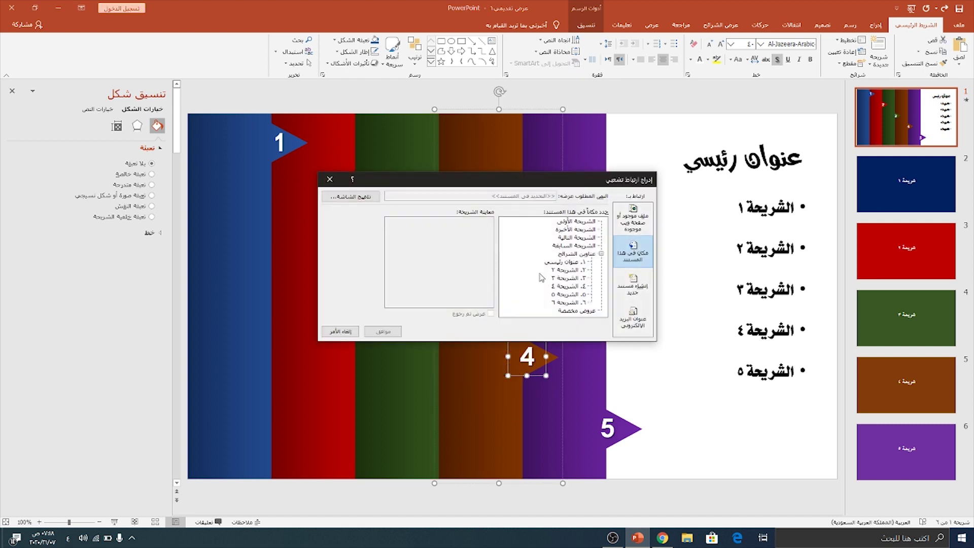
pyautogui.click(565, 295)
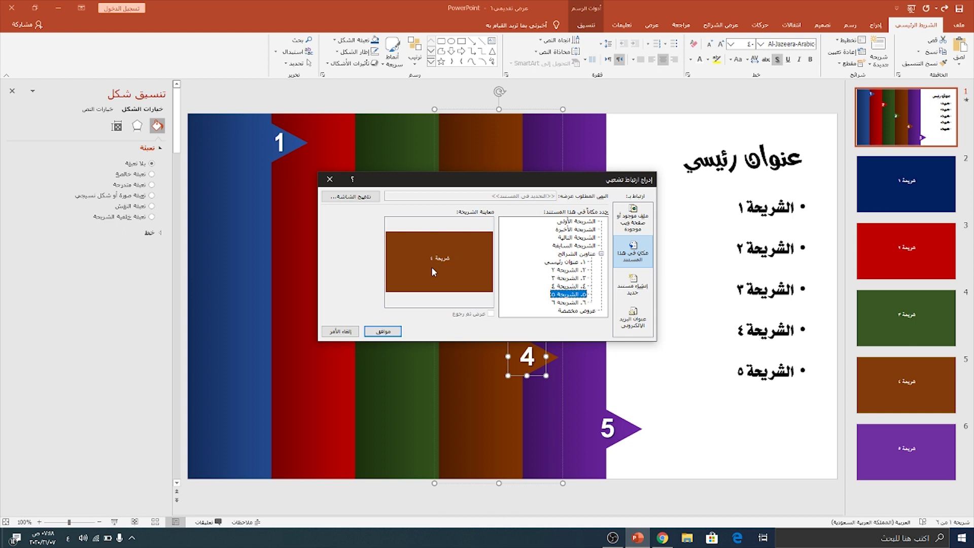
pyautogui.click(390, 332)
# Hyperlink tab 5 on the purple strip to slide 6 and close the Format Shape pane
pyautogui.click(606, 445)
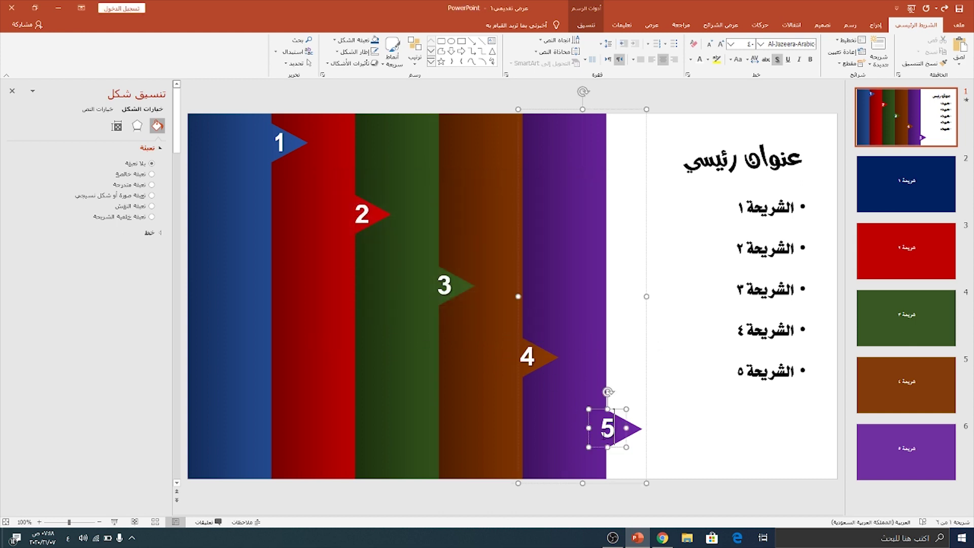
pyautogui.rightClick(602, 450)
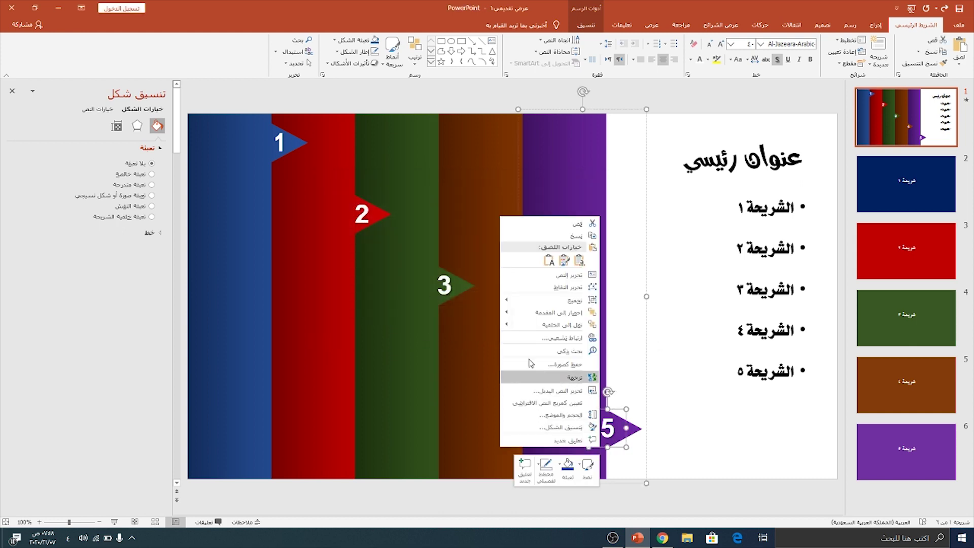
pyautogui.click(563, 338)
pyautogui.click(570, 303)
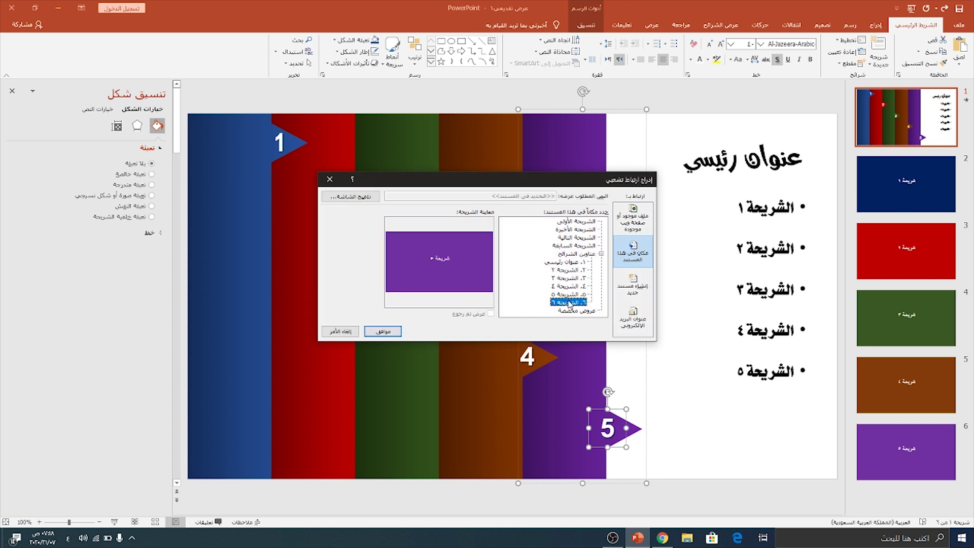
pyautogui.click(386, 332)
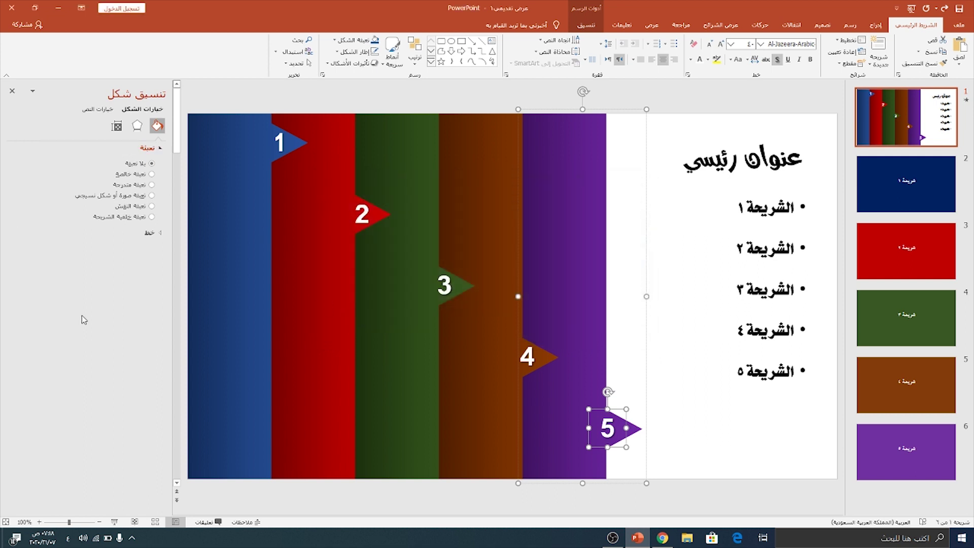
pyautogui.click(13, 91)
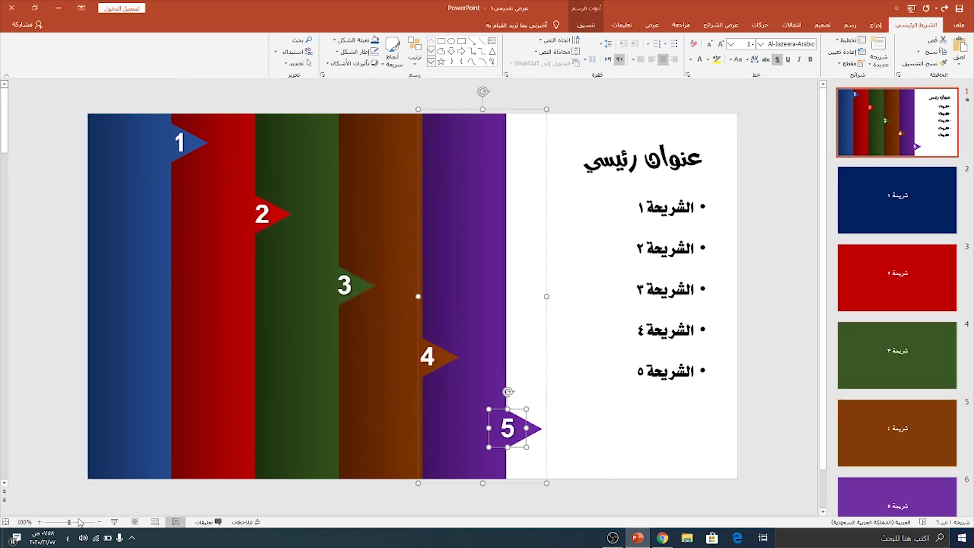
# Run the show from the beginning, follow tab 3 to the green شريحة ٣ slide, then exit
pyautogui.click(115, 522)
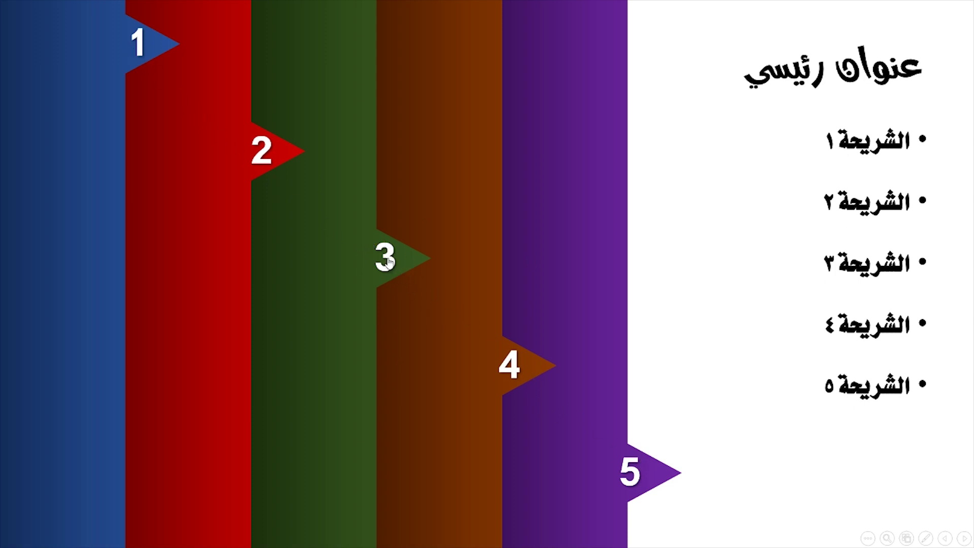
pyautogui.click(386, 260)
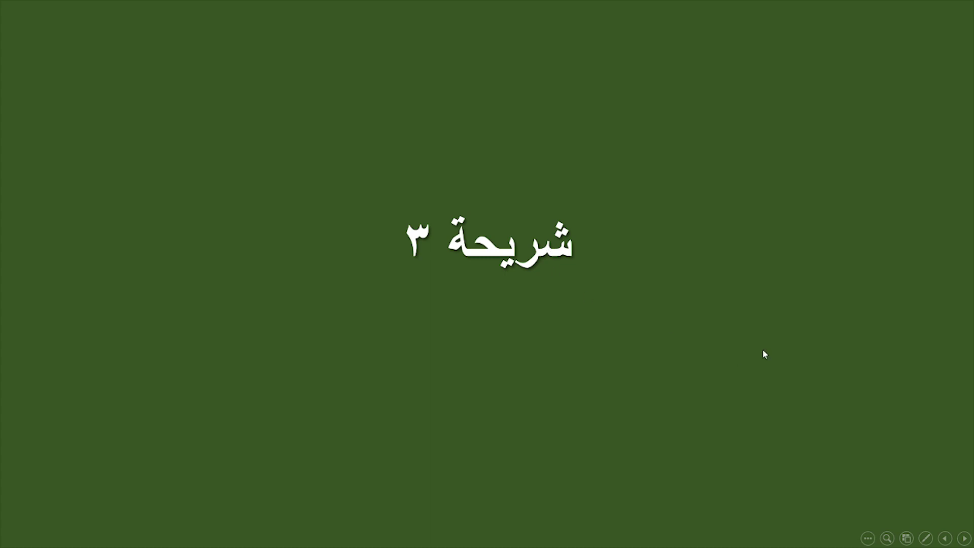
pyautogui.press('Escape')
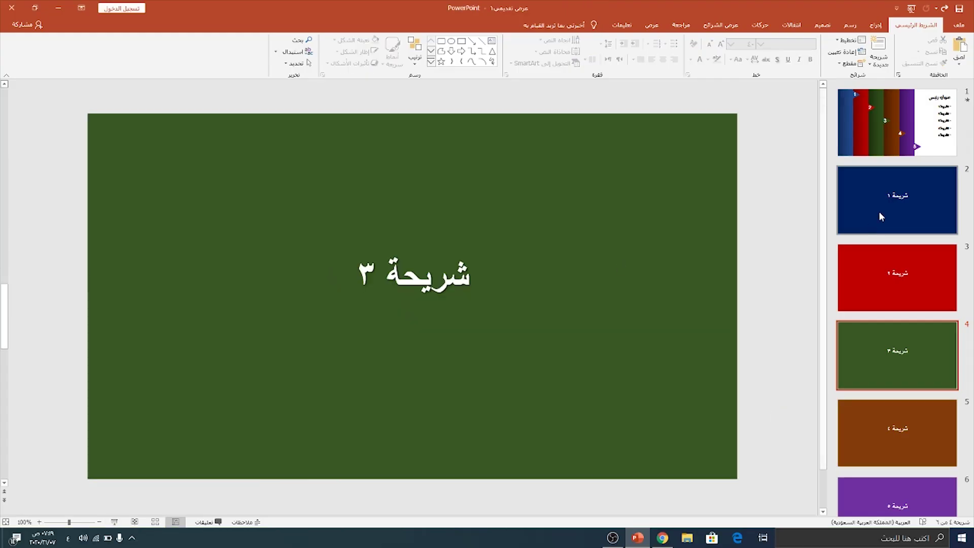
# On the blue slide, draw a triangle, rotate it to point left, and place it bottom-right
pyautogui.click(881, 217)
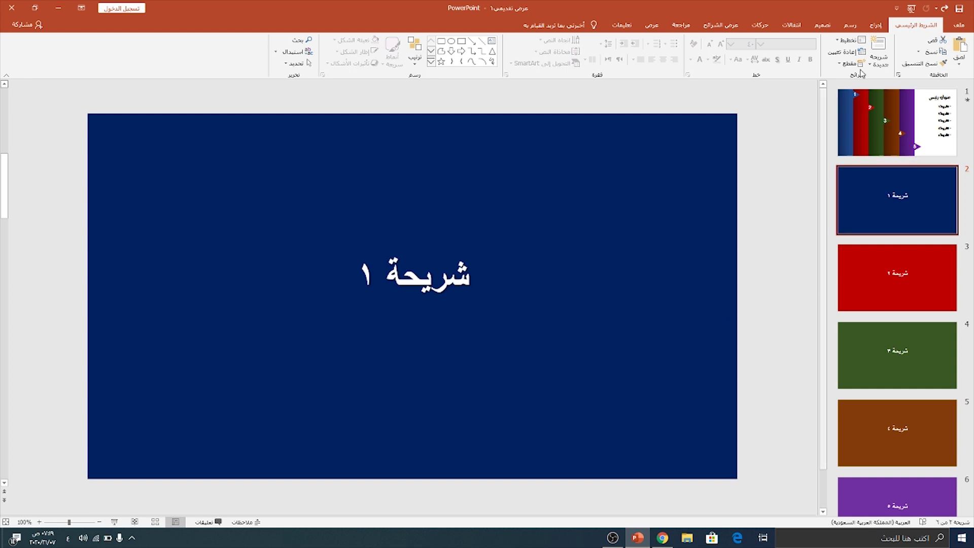
pyautogui.click(876, 26)
pyautogui.click(812, 51)
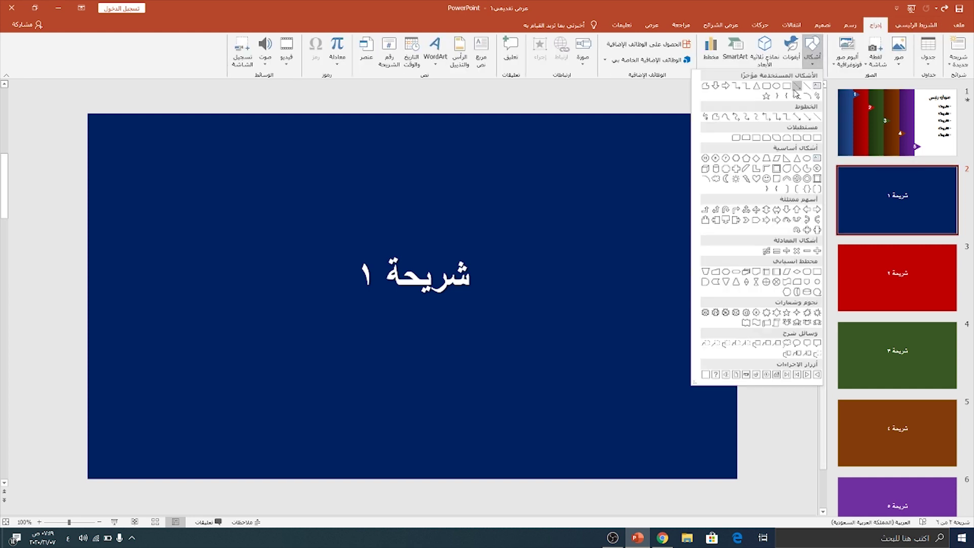
pyautogui.click(756, 86)
pyautogui.moveTo(676, 409); pyautogui.dragTo(638, 442)
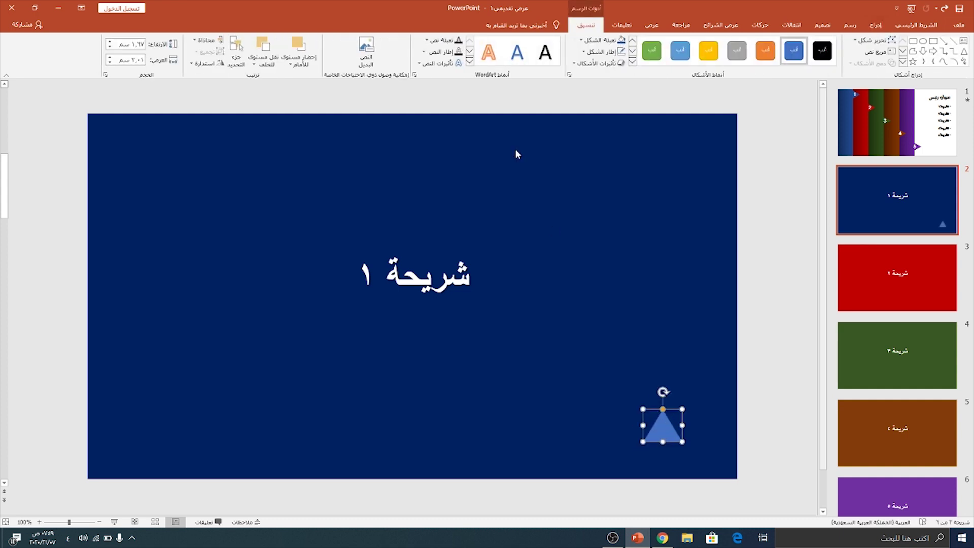
pyautogui.click(205, 63)
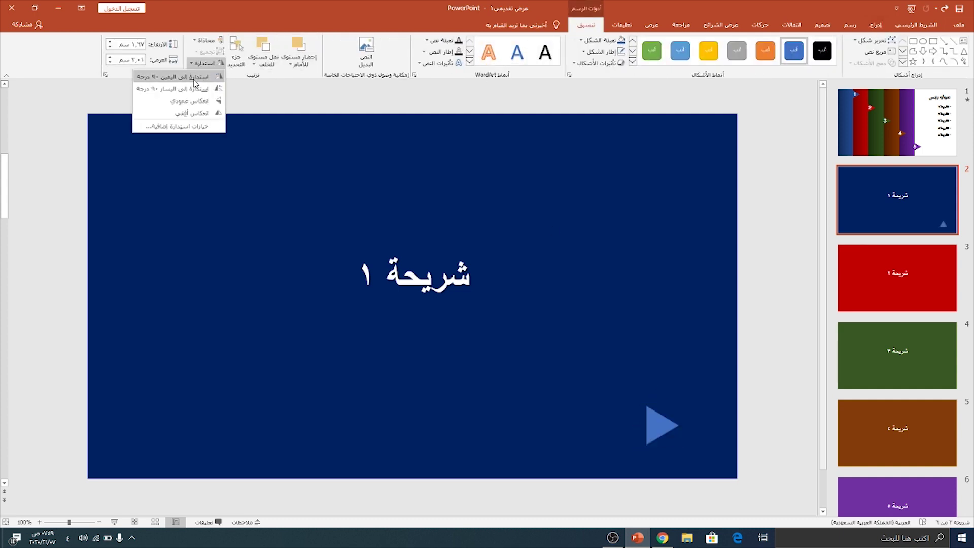
pyautogui.click(194, 89)
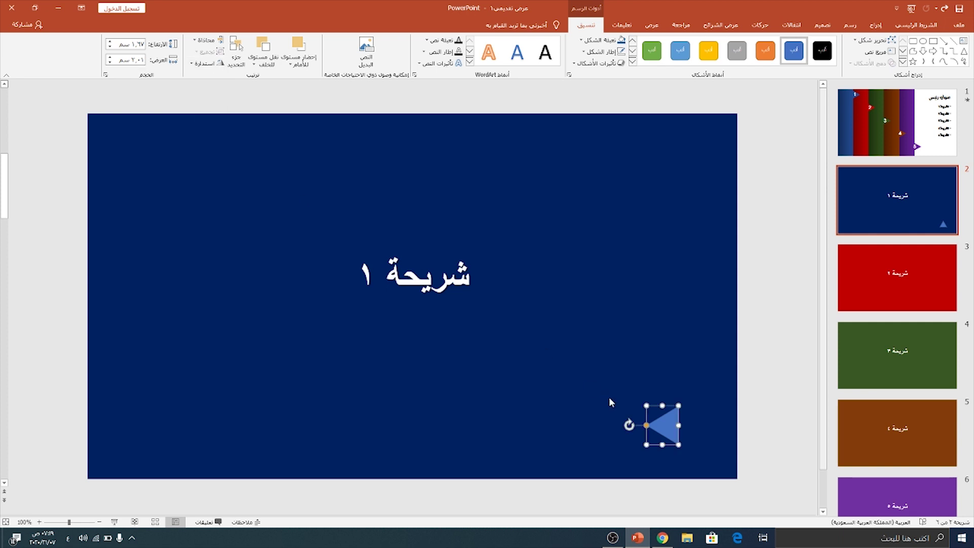
pyautogui.moveTo(665, 424); pyautogui.dragTo(709, 443)
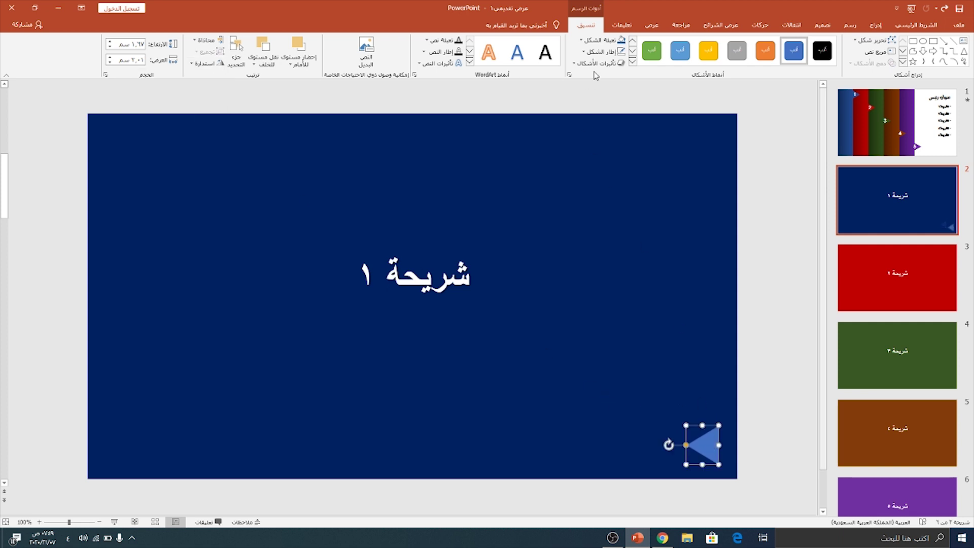
# Fill the triangle white, add an outer shadow, and nudge it into the corner
pyautogui.click(582, 41)
pyautogui.click(623, 63)
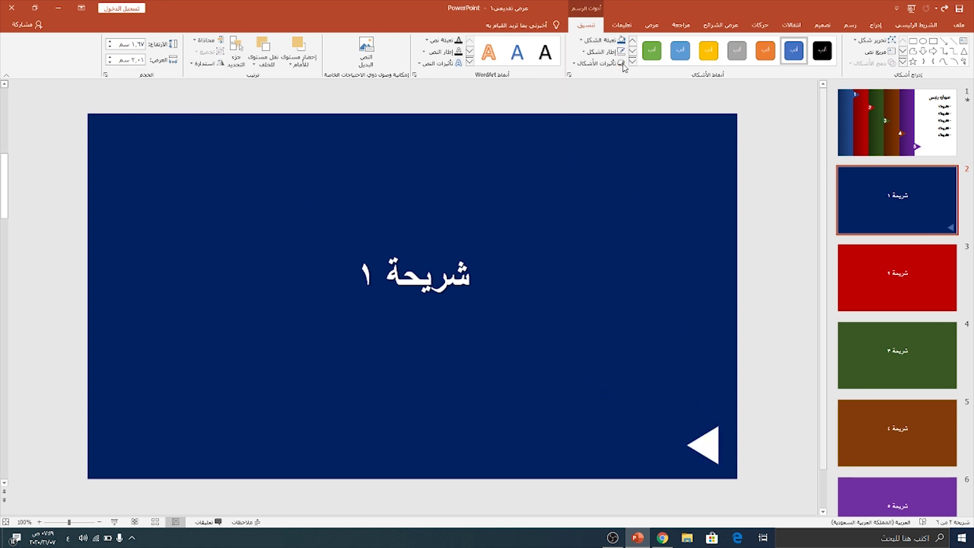
pyautogui.click(599, 64)
pyautogui.moveTo(586, 105)
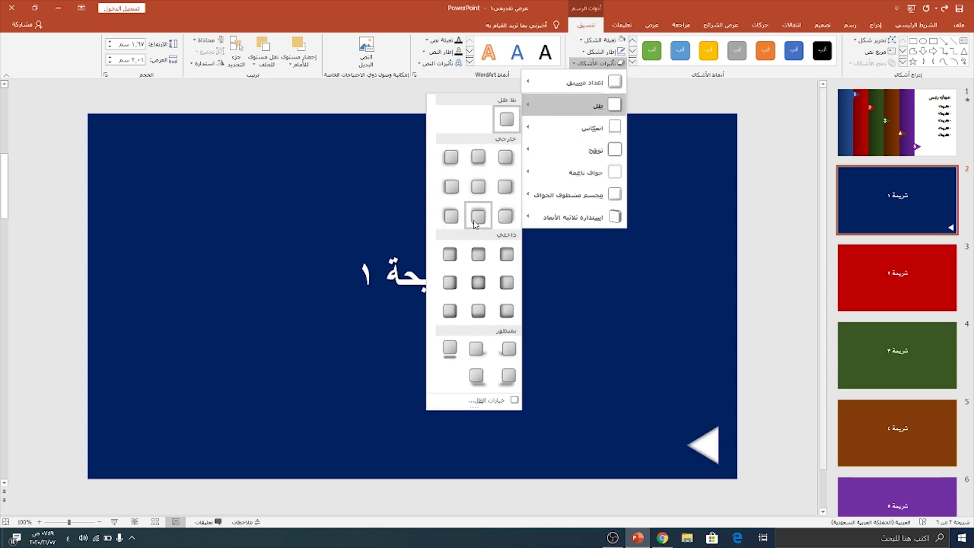
pyautogui.click(451, 157)
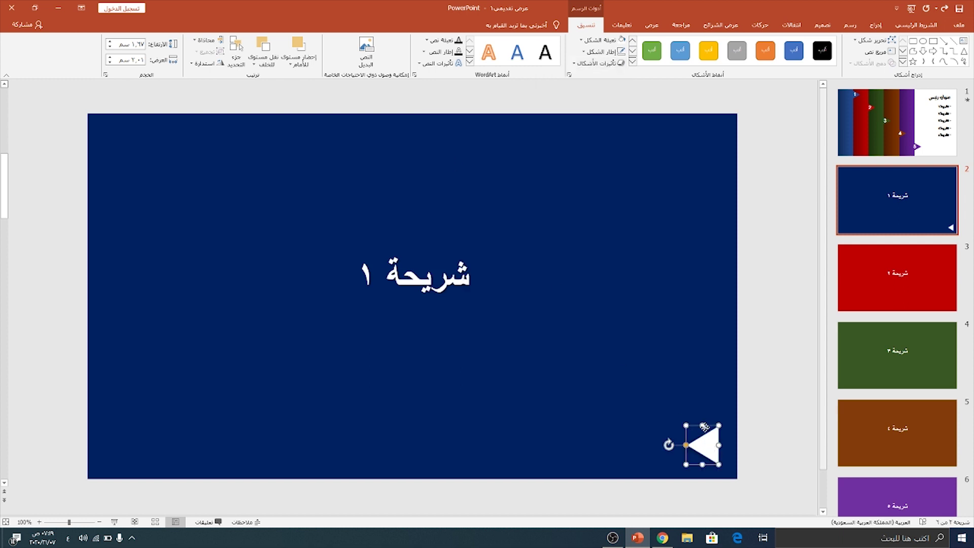
pyautogui.moveTo(705, 444)
pyautogui.mouseDown()
pyautogui.moveTo(718, 440)
pyautogui.moveTo(717, 451)
pyautogui.mouseUp()
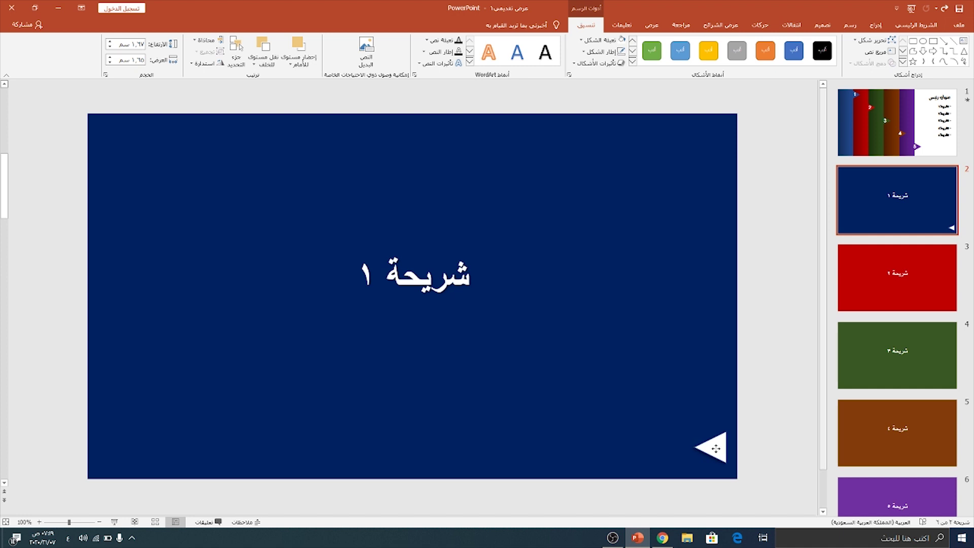
# Hyperlink the triangle to the title slide as a place in this document
pyautogui.rightClick(716, 450)
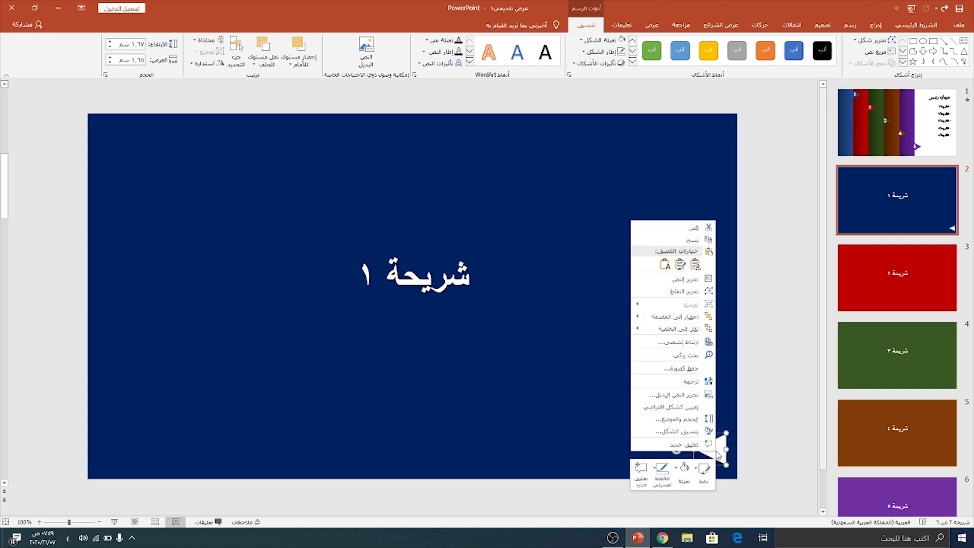
pyautogui.click(667, 348)
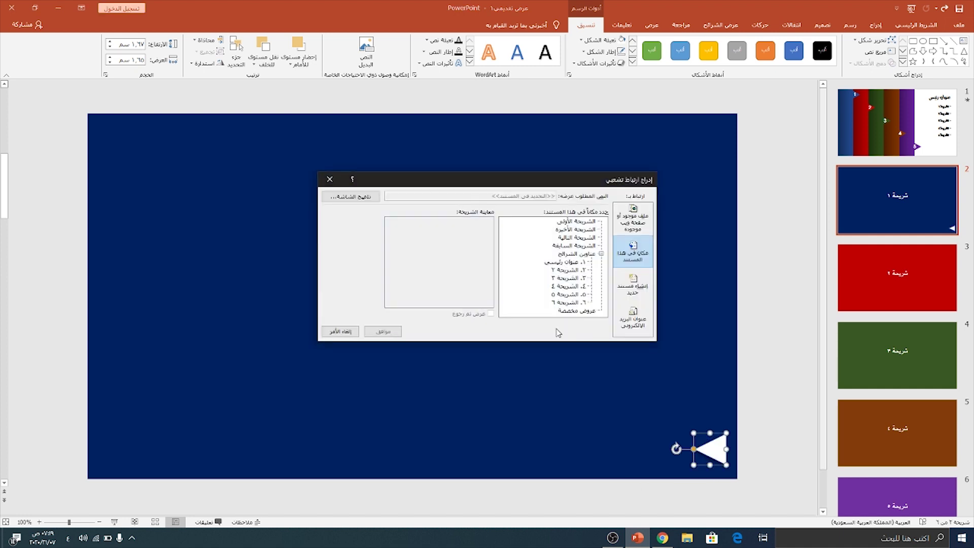
pyautogui.click(560, 263)
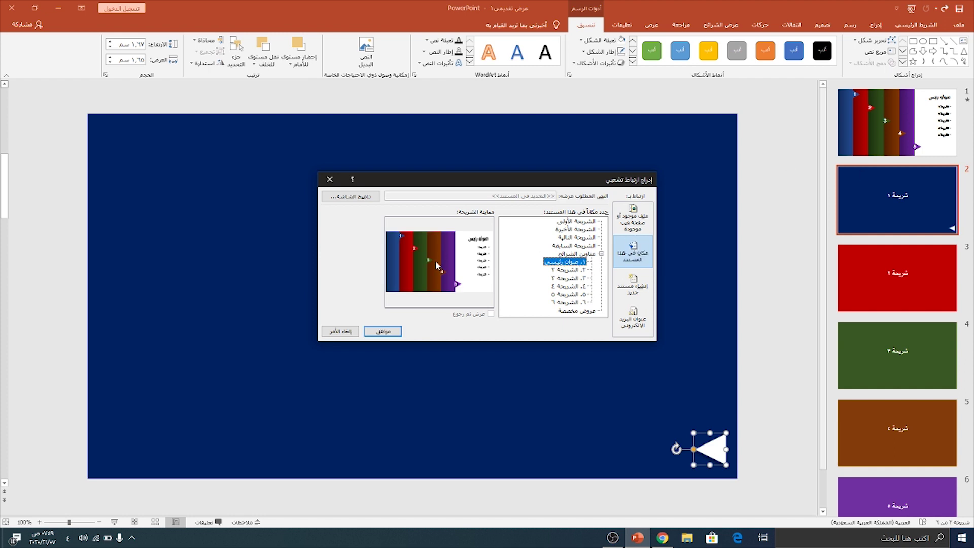
pyautogui.click(393, 333)
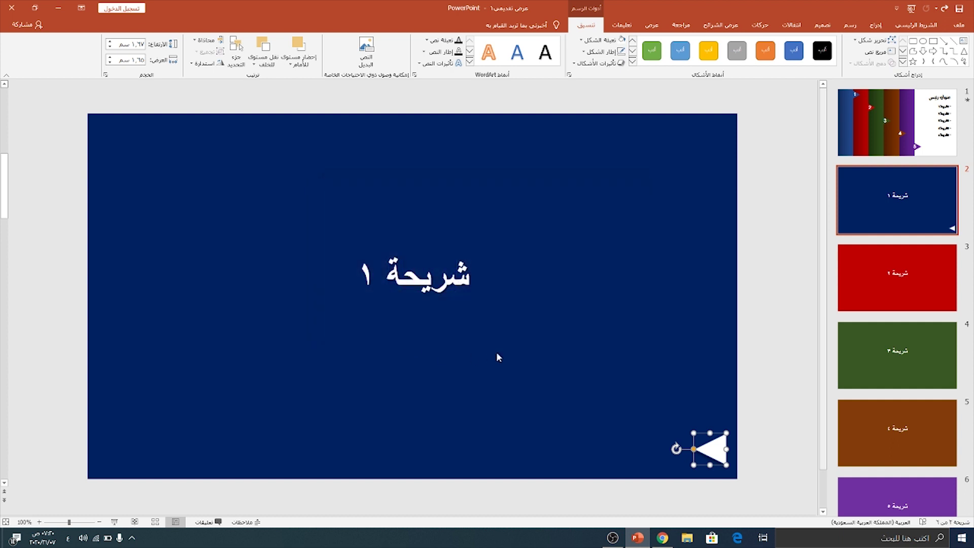
# Paste the back-arrow onto the red, green and brown slides
pyautogui.click(906, 276)
pyautogui.hotkey('ctrl', 'v')
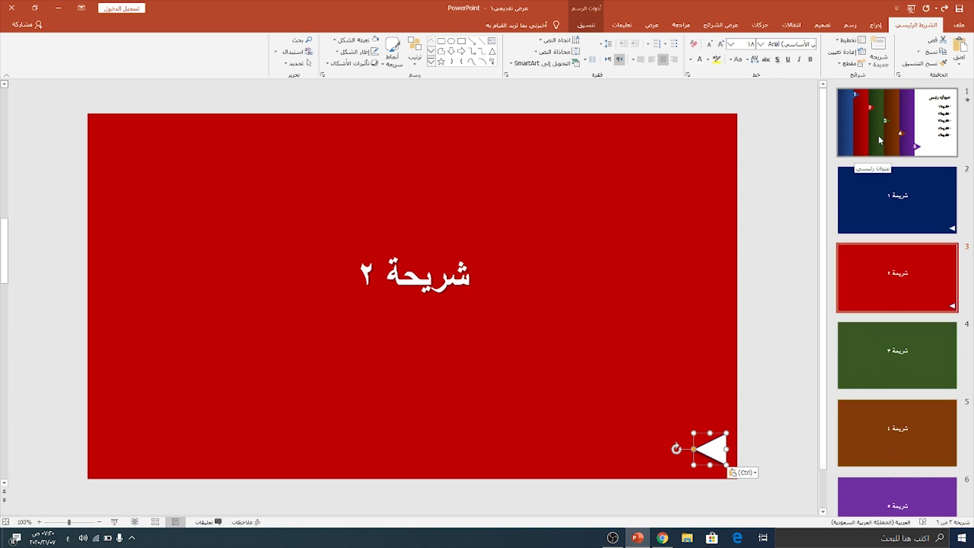
pyautogui.click(885, 350)
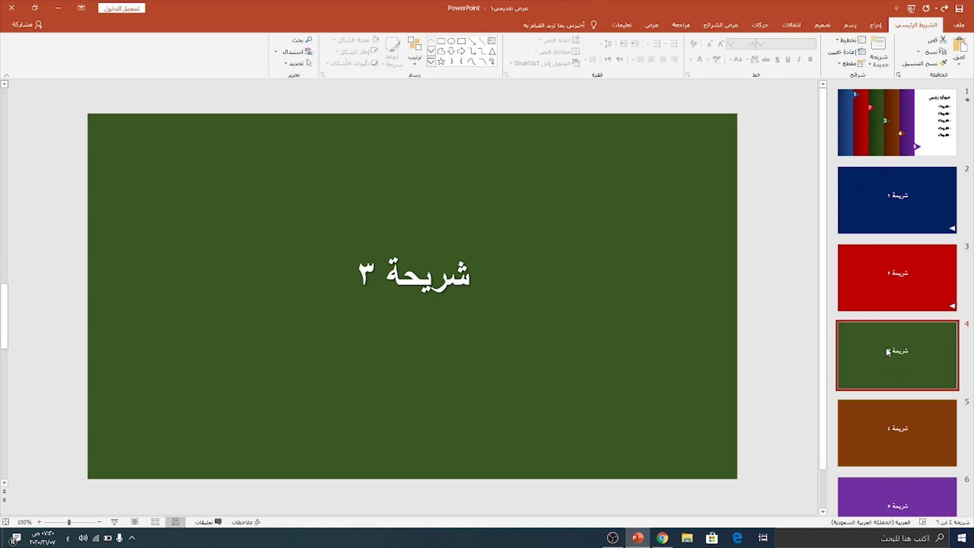
pyautogui.hotkey('ctrl', 'v')
pyautogui.click(890, 427)
pyautogui.hotkey('ctrl', 'v')
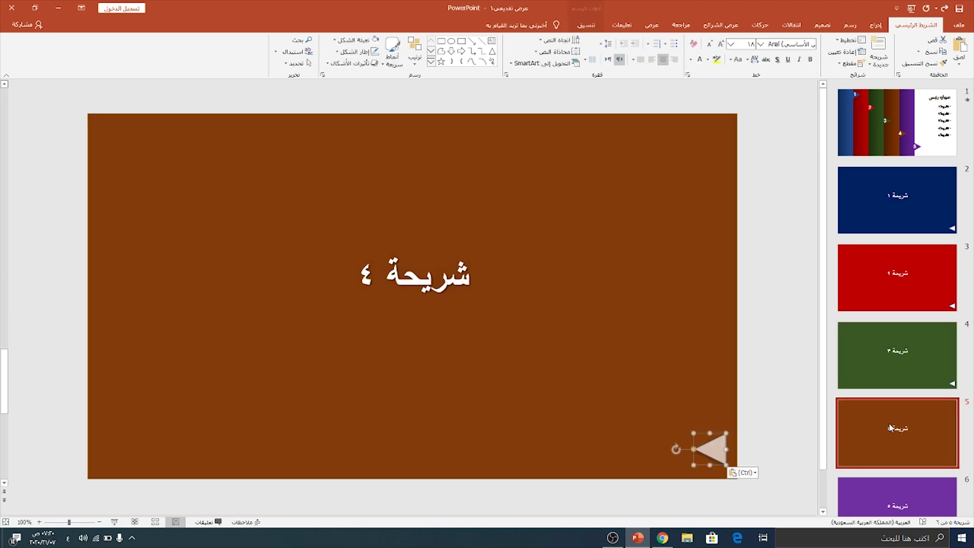
pyautogui.click(895, 492)
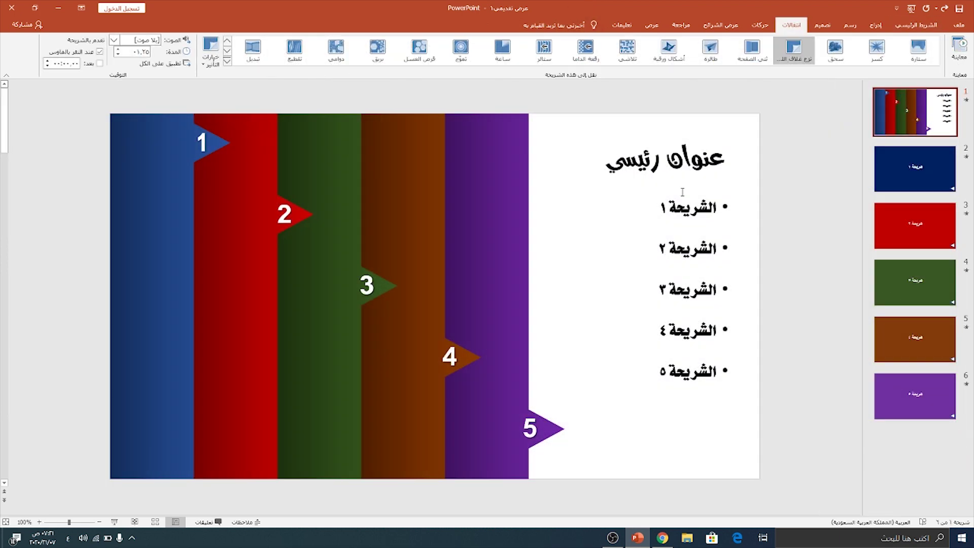
# Choose the Peel Off transition with the From Right effect and apply it to all slides
pyautogui.click(823, 25)
pyautogui.click(791, 24)
pyautogui.click(227, 60)
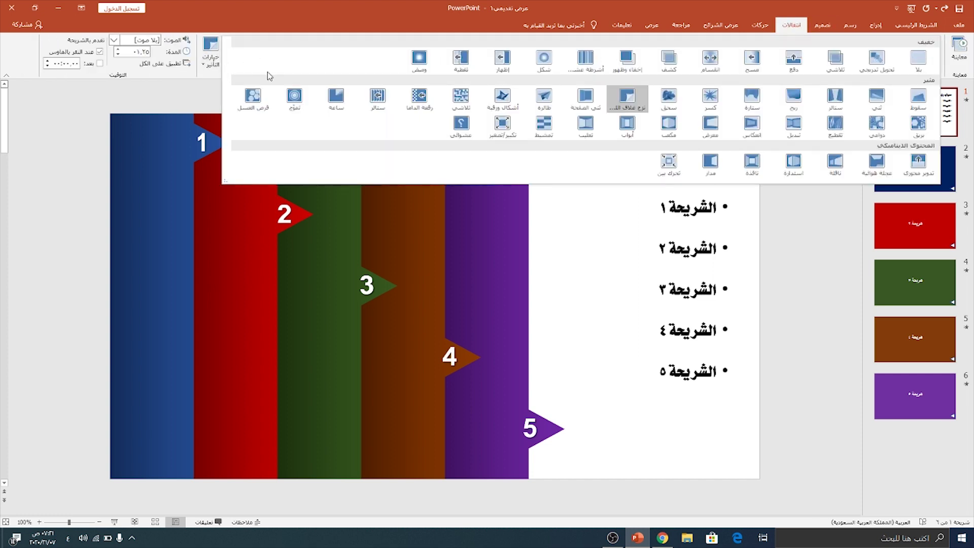
pyautogui.click(631, 99)
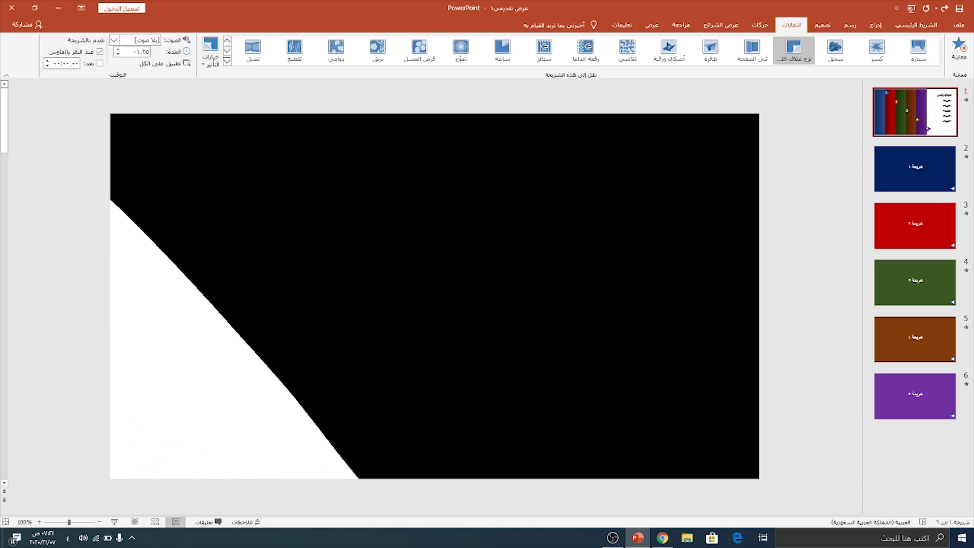
pyautogui.click(210, 54)
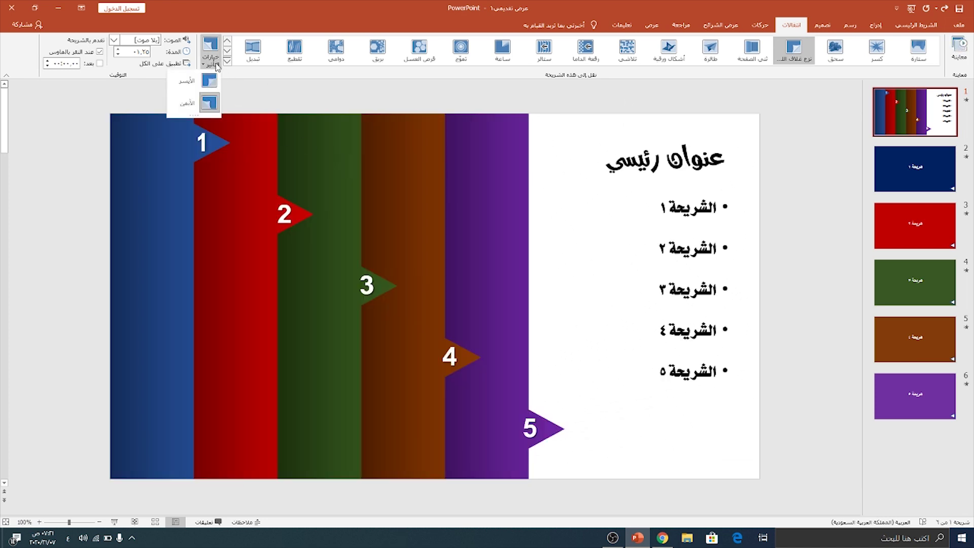
pyautogui.click(191, 107)
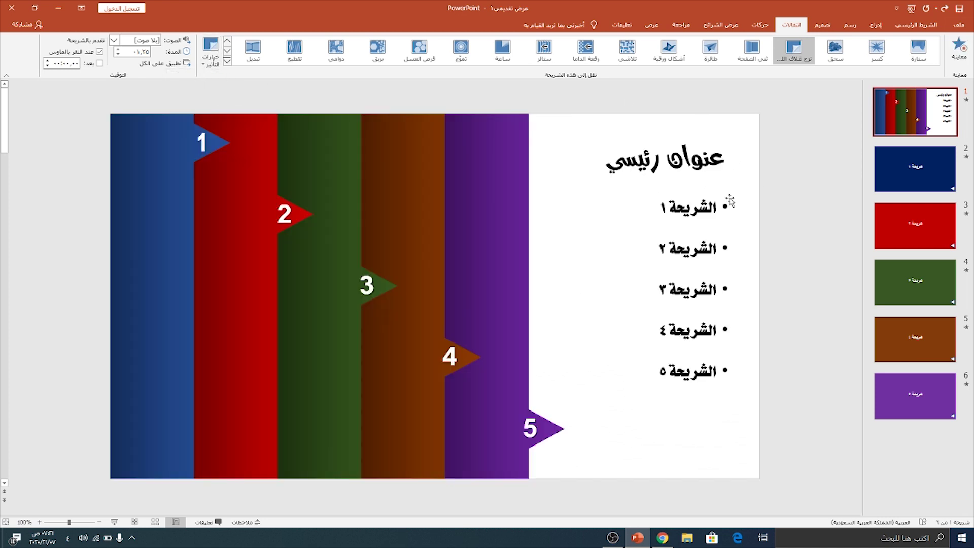
pyautogui.click(148, 61)
# In the slide show, follow tabs 3, 2, 5 and 1, returning each time via the back-arrow
pyautogui.click(114, 522)
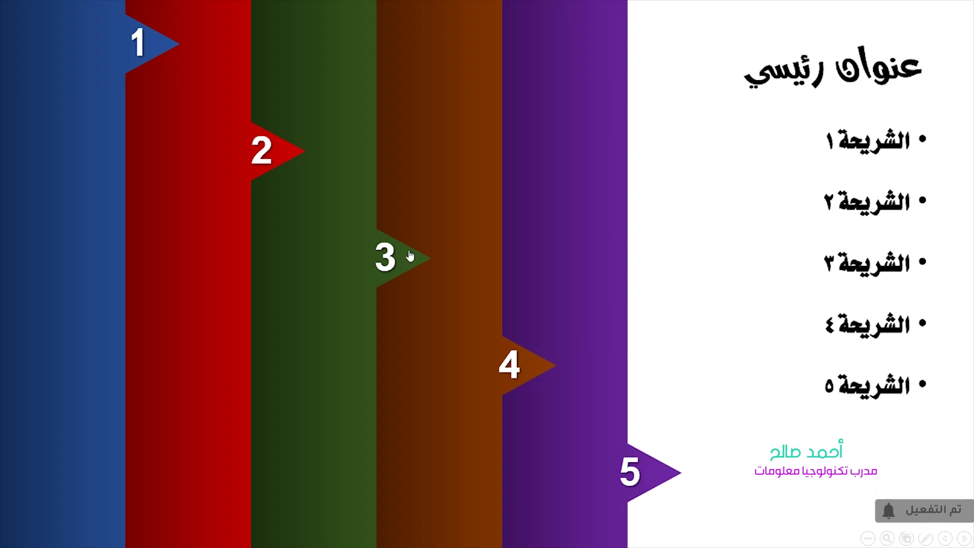
pyautogui.click(410, 255)
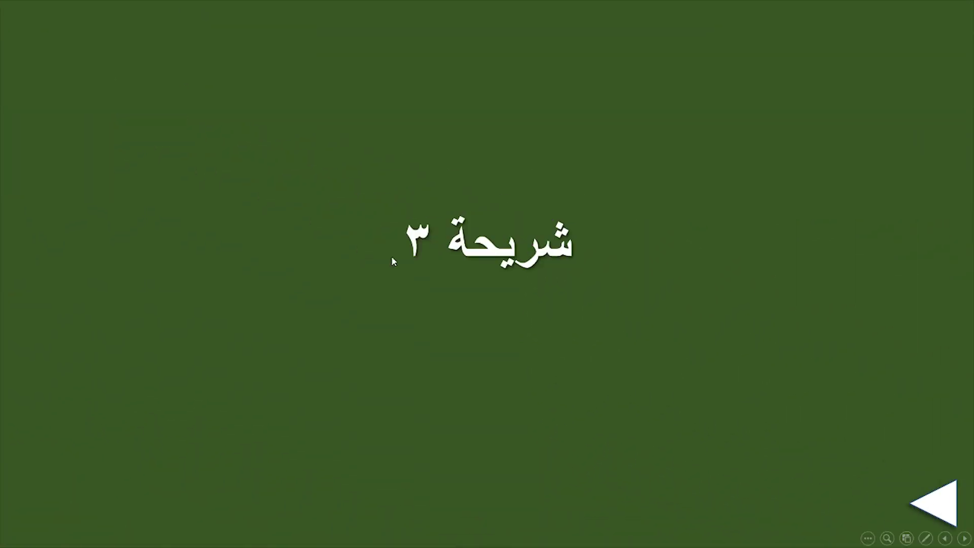
pyautogui.click(940, 508)
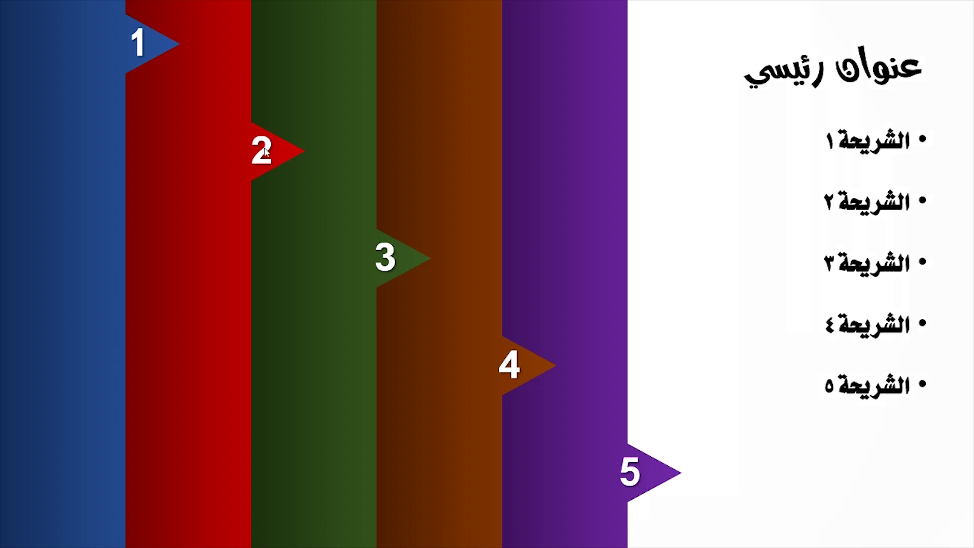
pyautogui.click(279, 155)
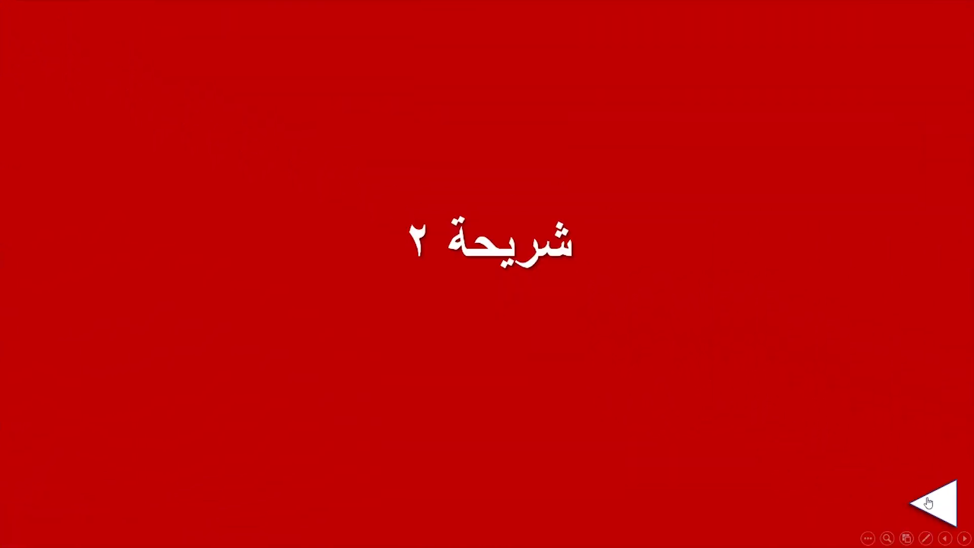
pyautogui.click(929, 502)
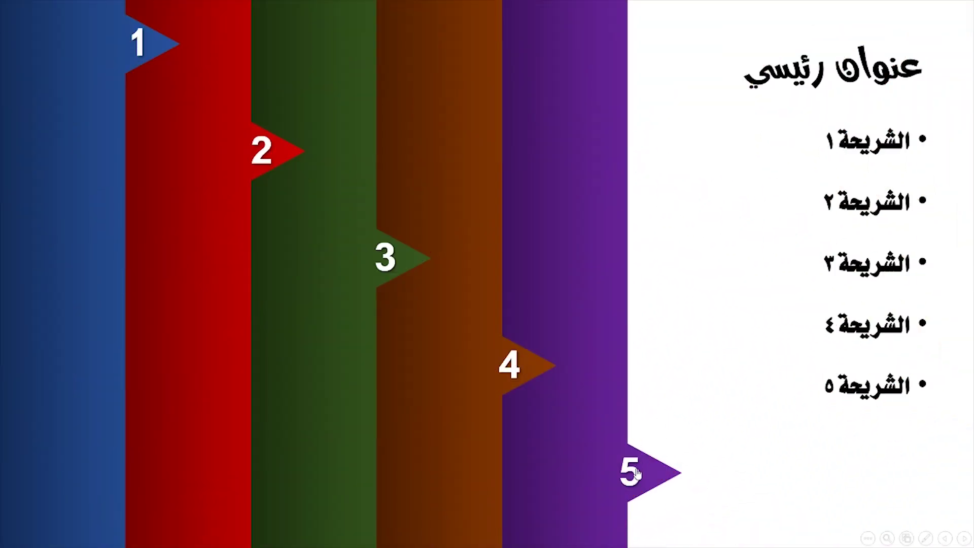
pyautogui.click(655, 471)
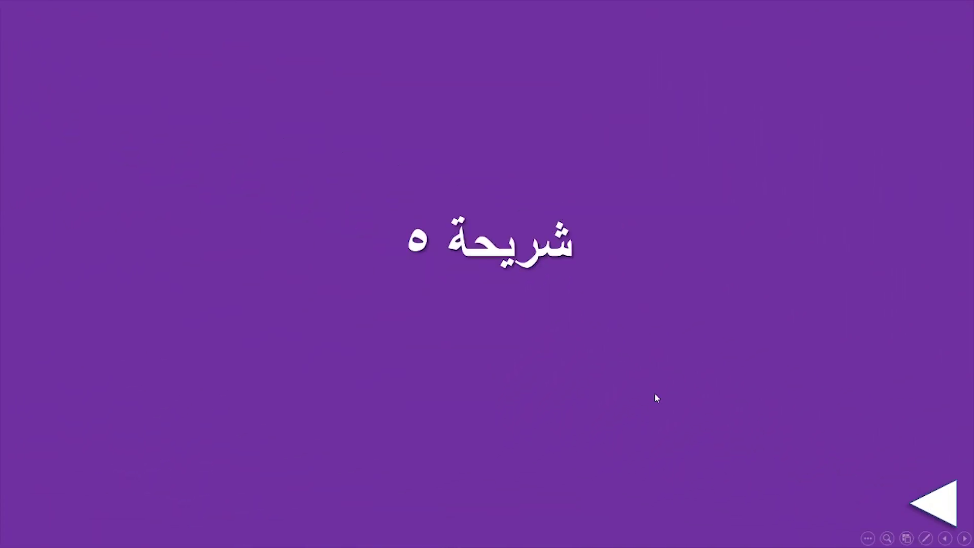
pyautogui.click(923, 504)
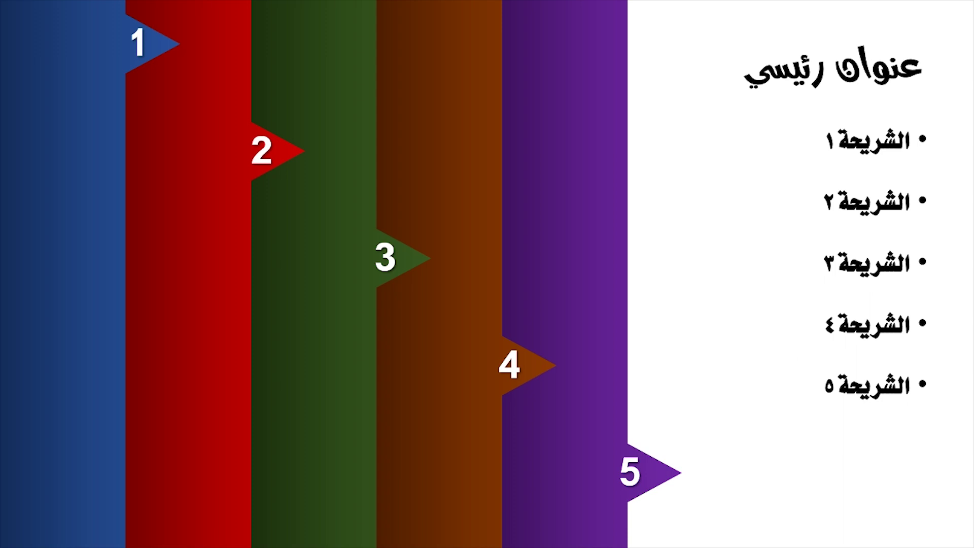
pyautogui.click(139, 44)
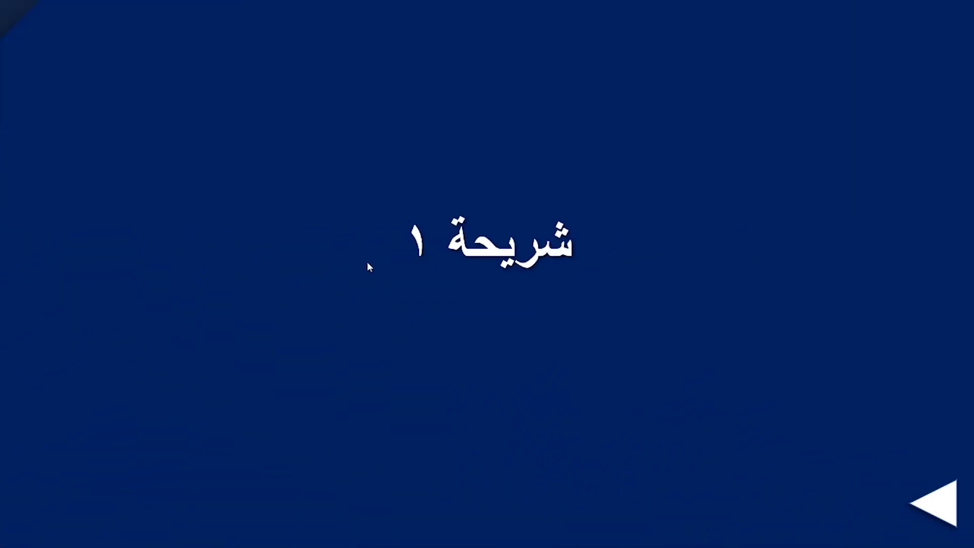
pyautogui.click(935, 508)
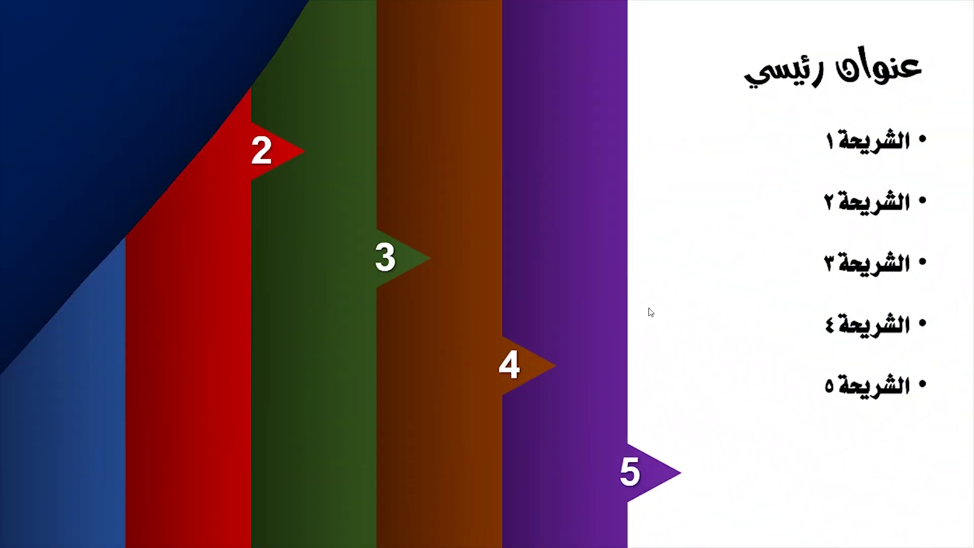